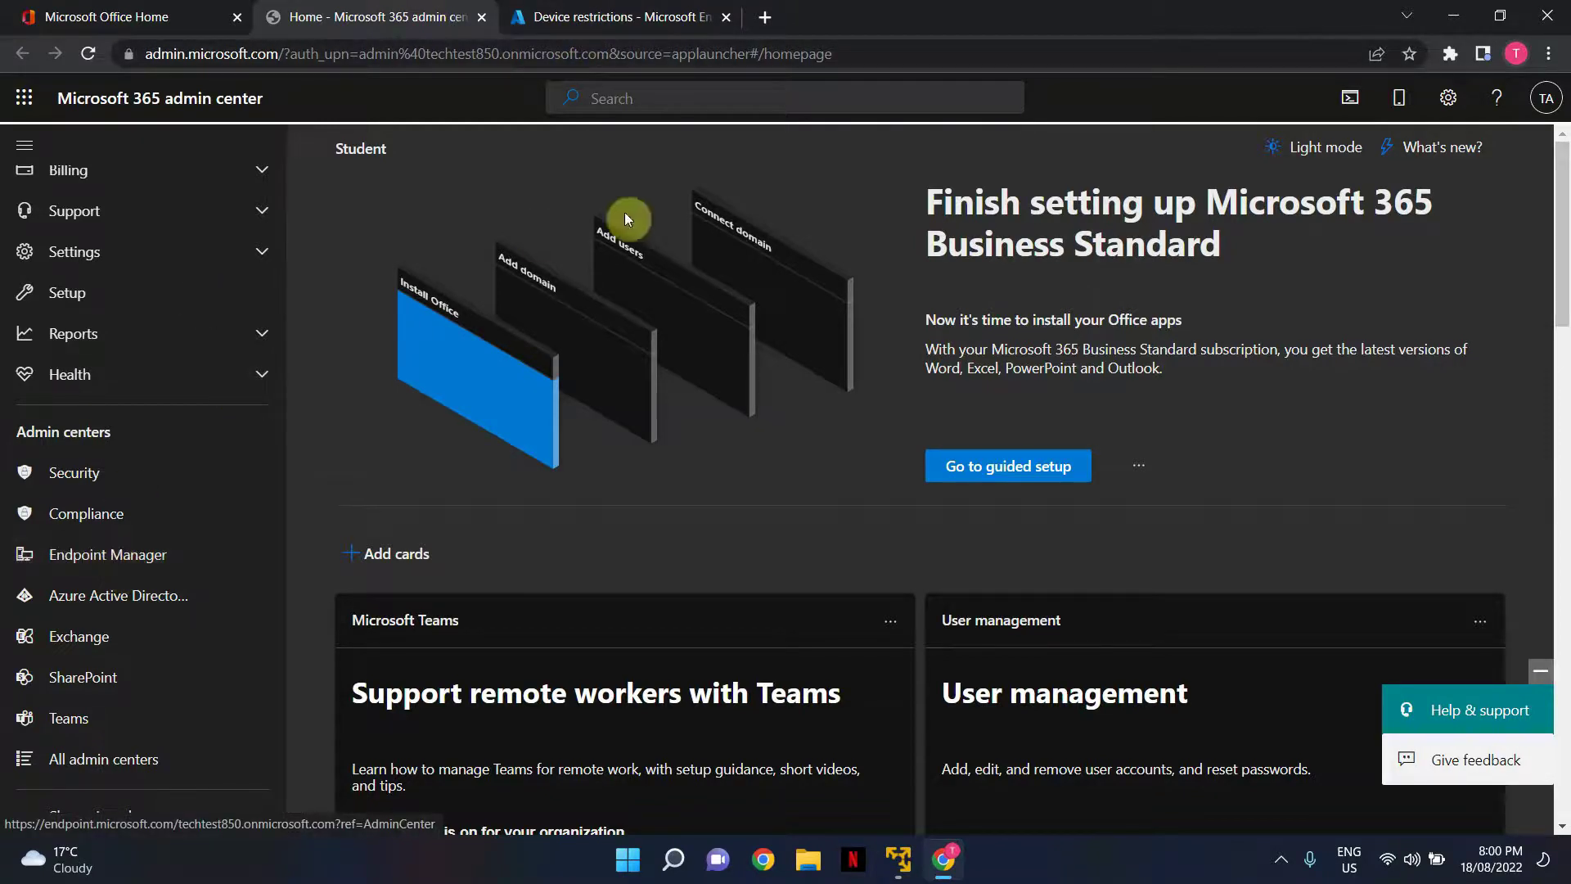
# Step: Leave the unfinished Device restrictions draft for the dashboard, discarding its unsaved edits
pyautogui.click(576, 8)
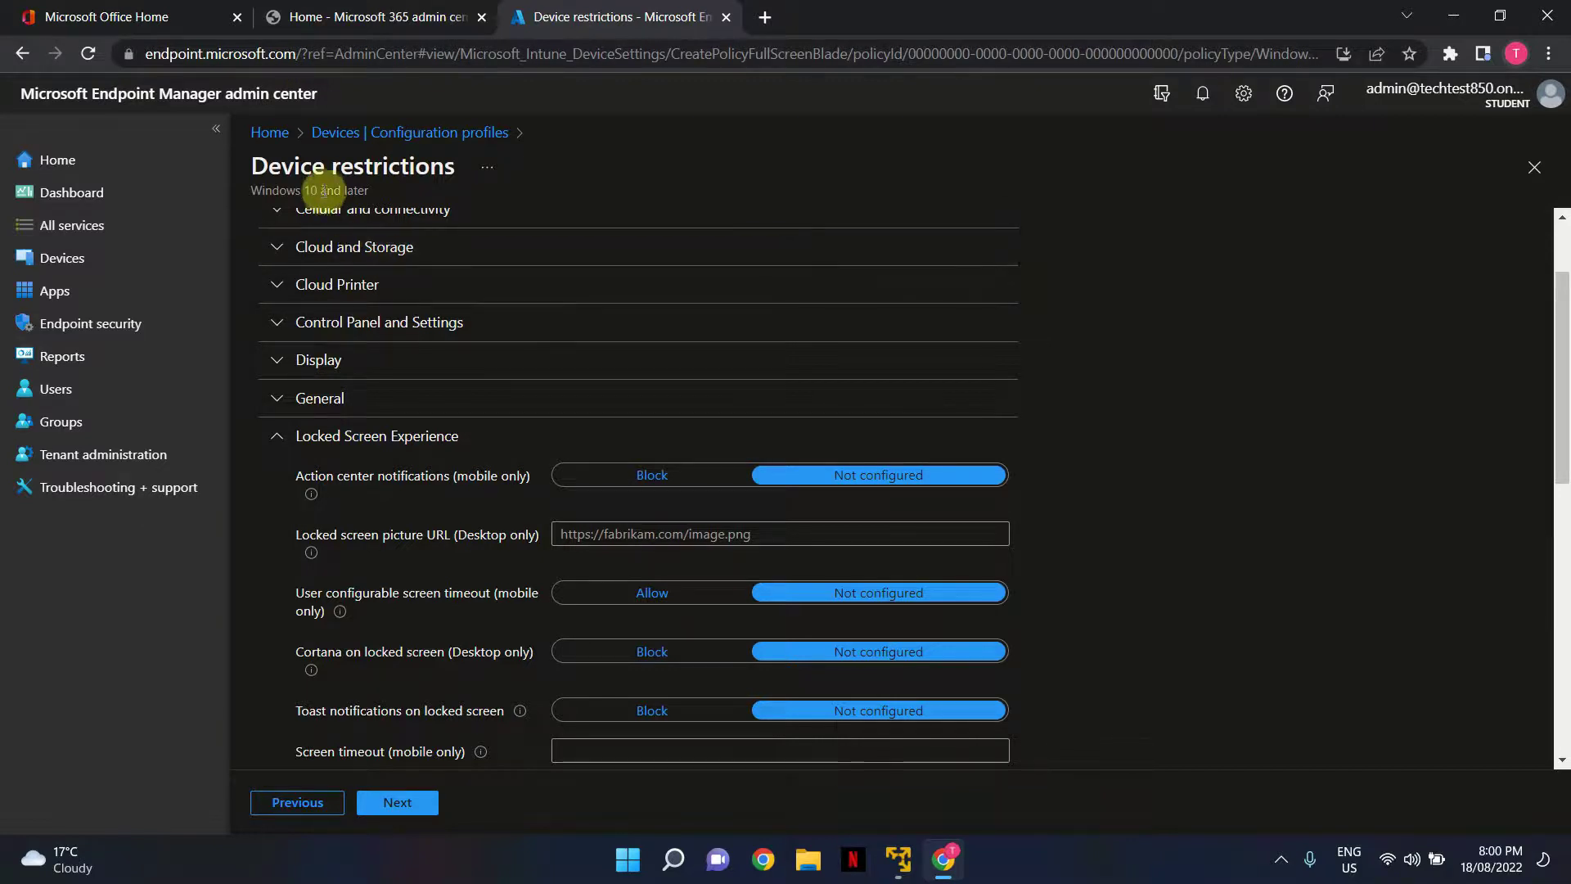
pyautogui.click(85, 209)
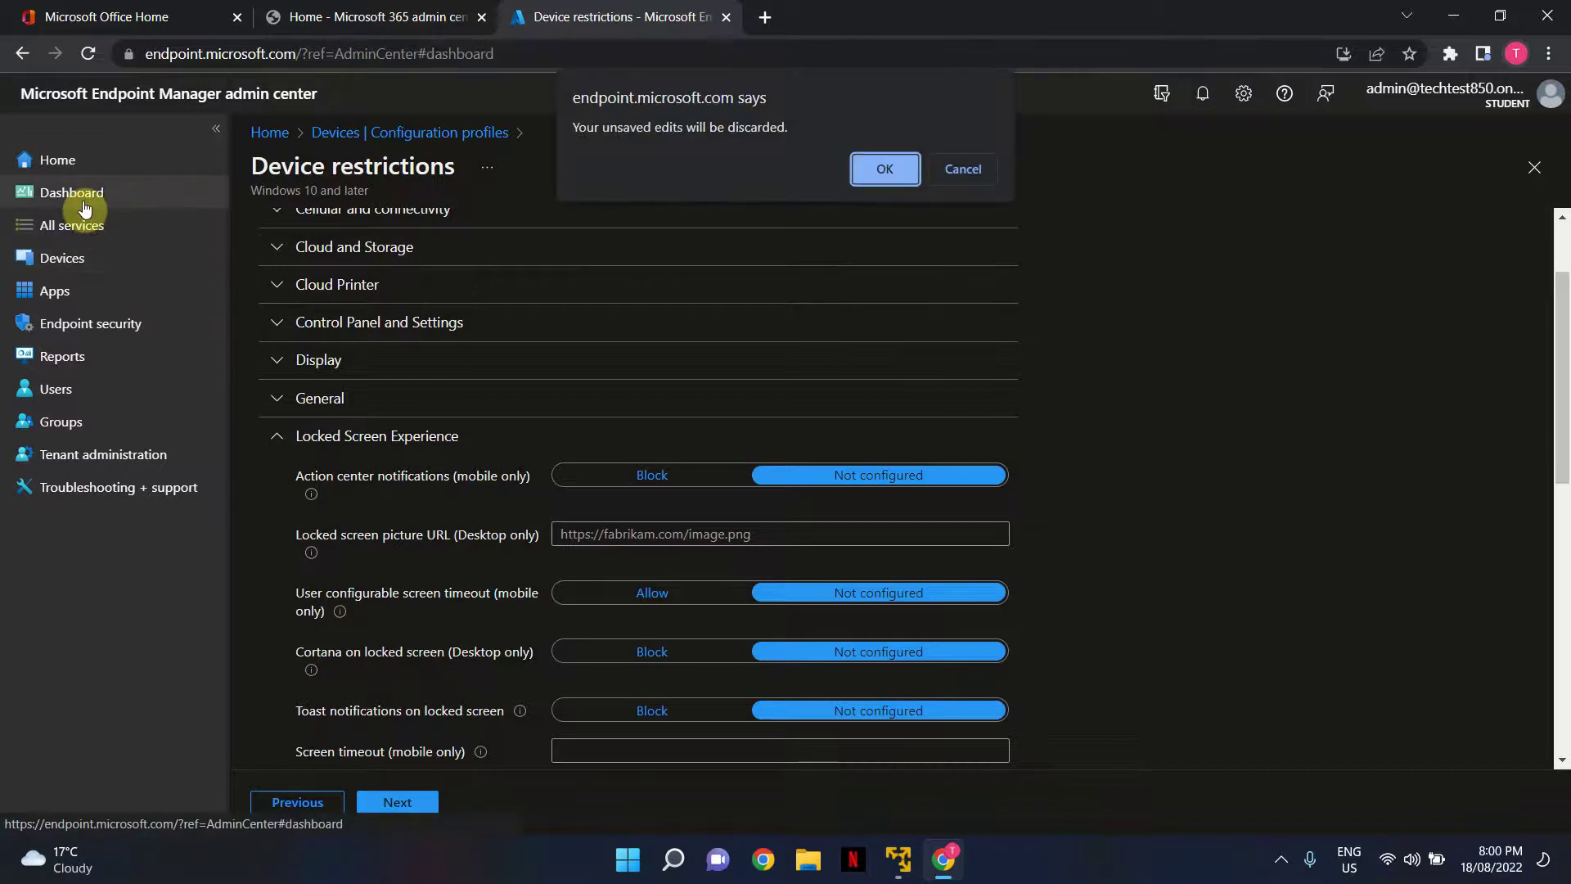
pyautogui.click(876, 165)
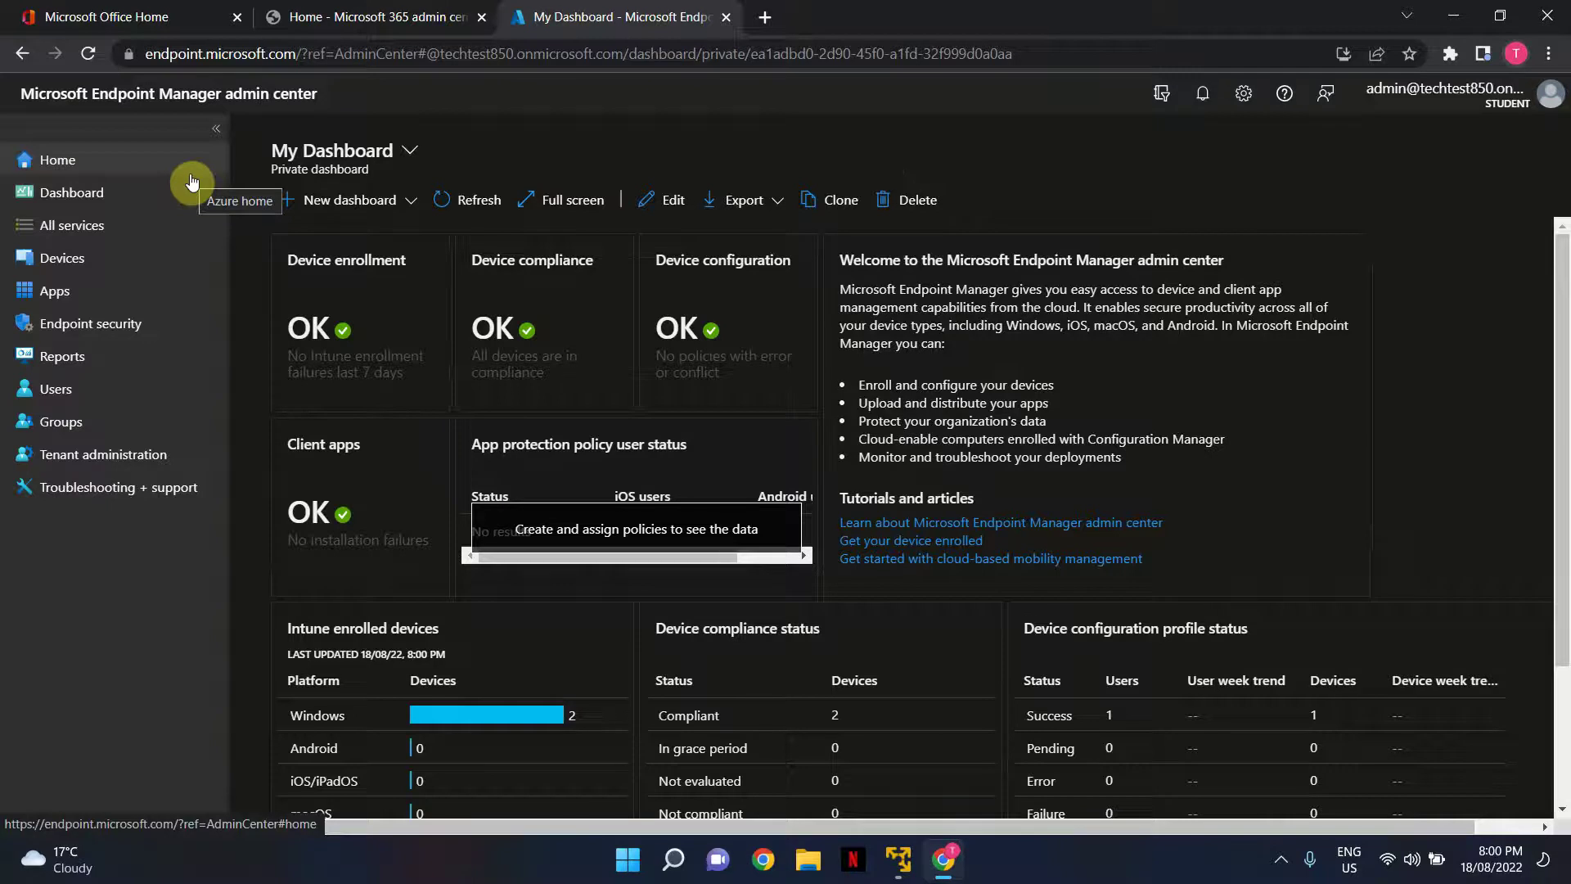
# Step: Go to Devices and open the Configuration profiles list under Policy
pyautogui.click(90, 273)
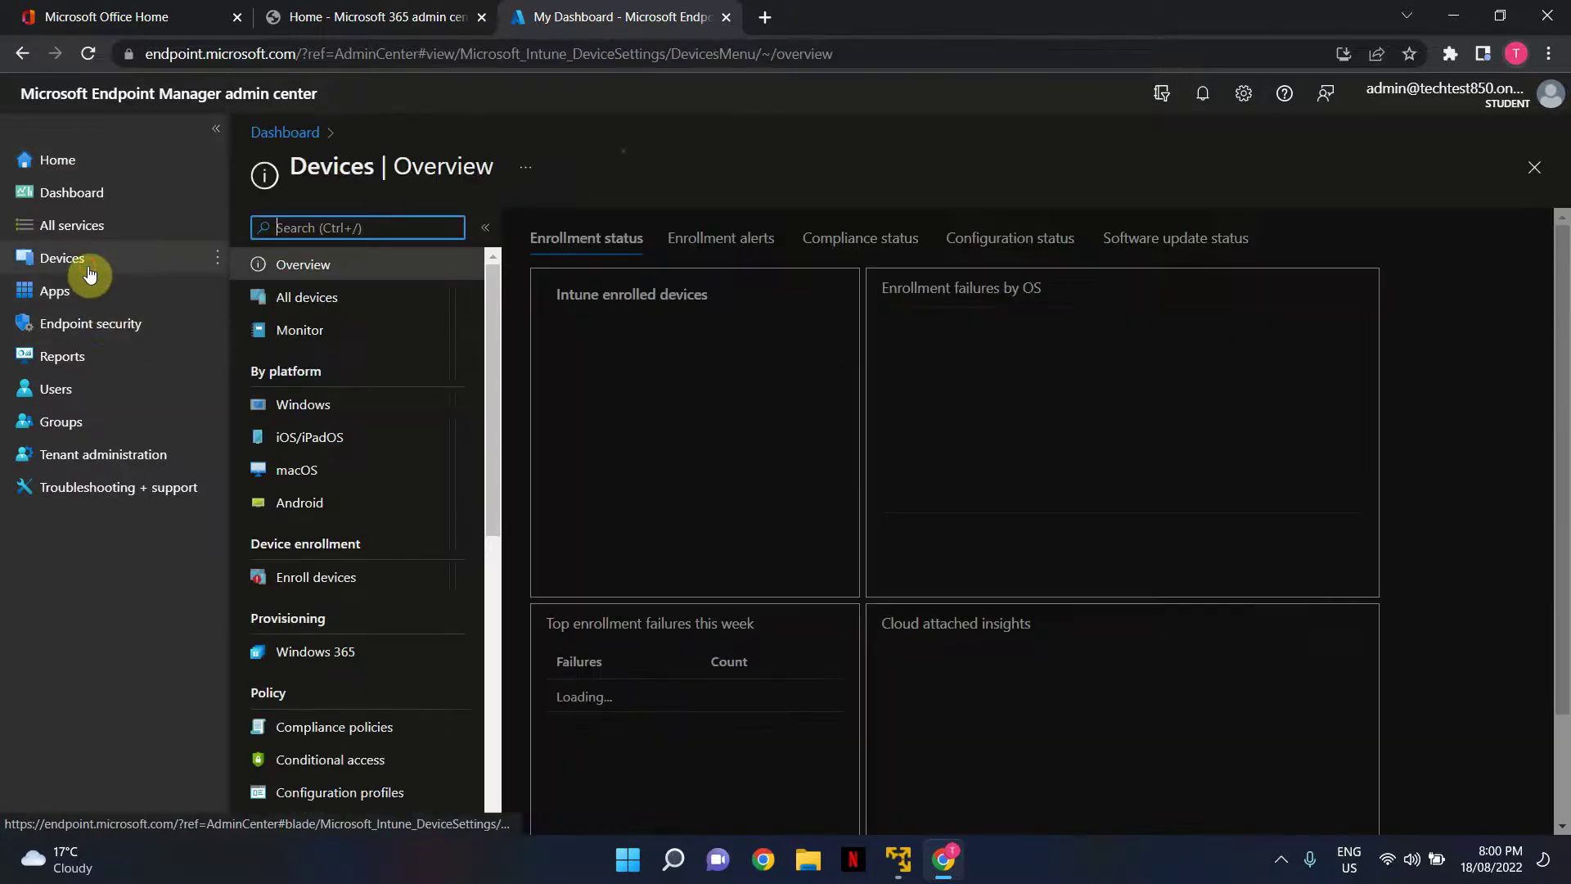
pyautogui.scroll(-3, 271, 532)
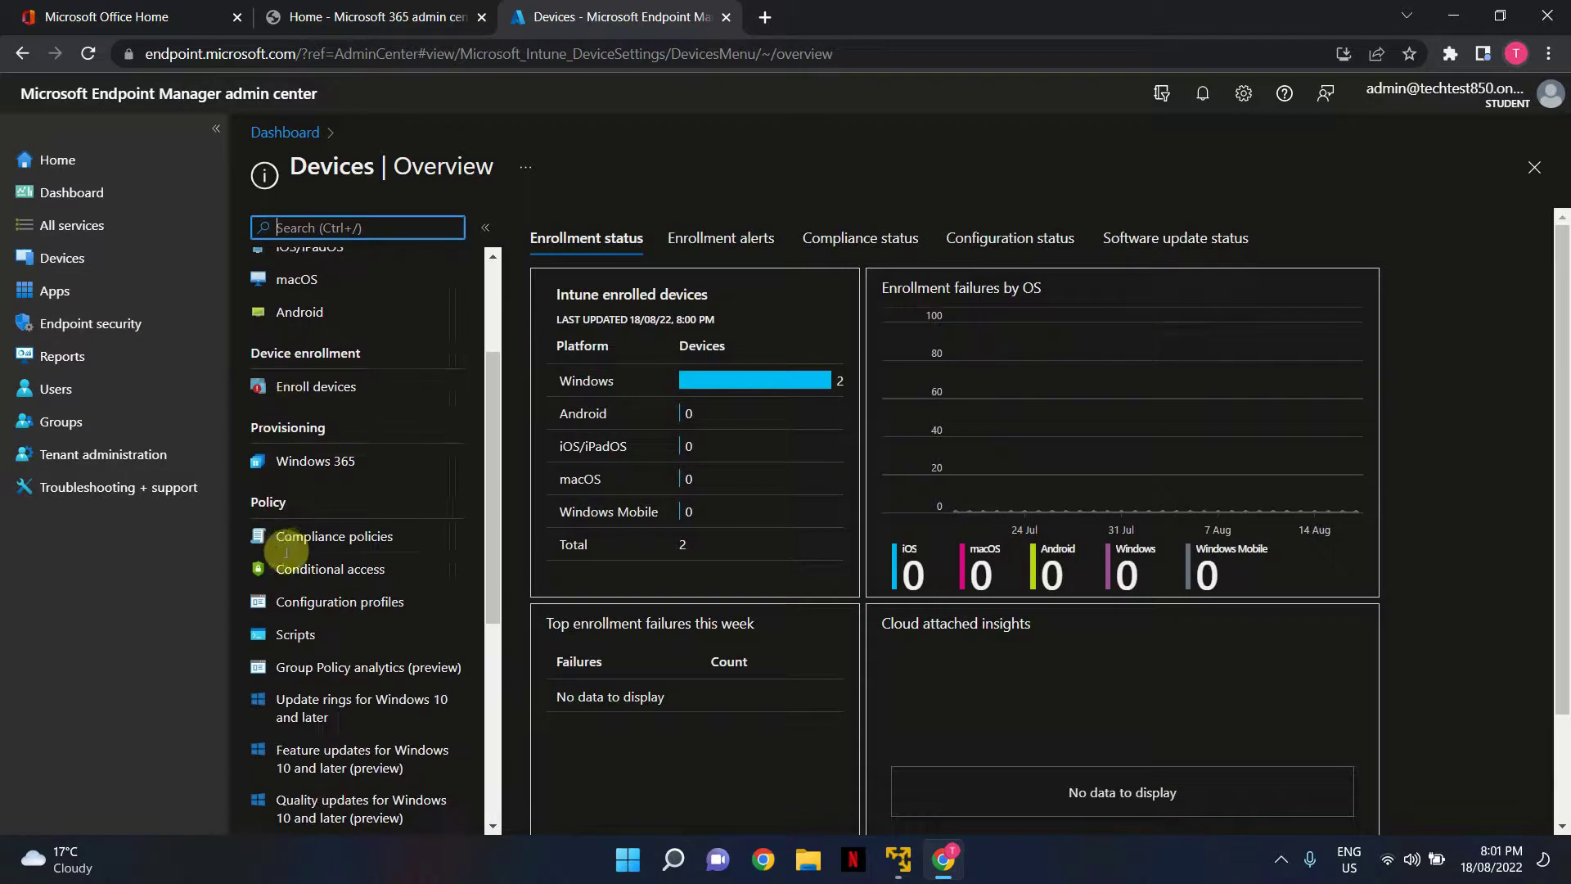
pyautogui.click(405, 601)
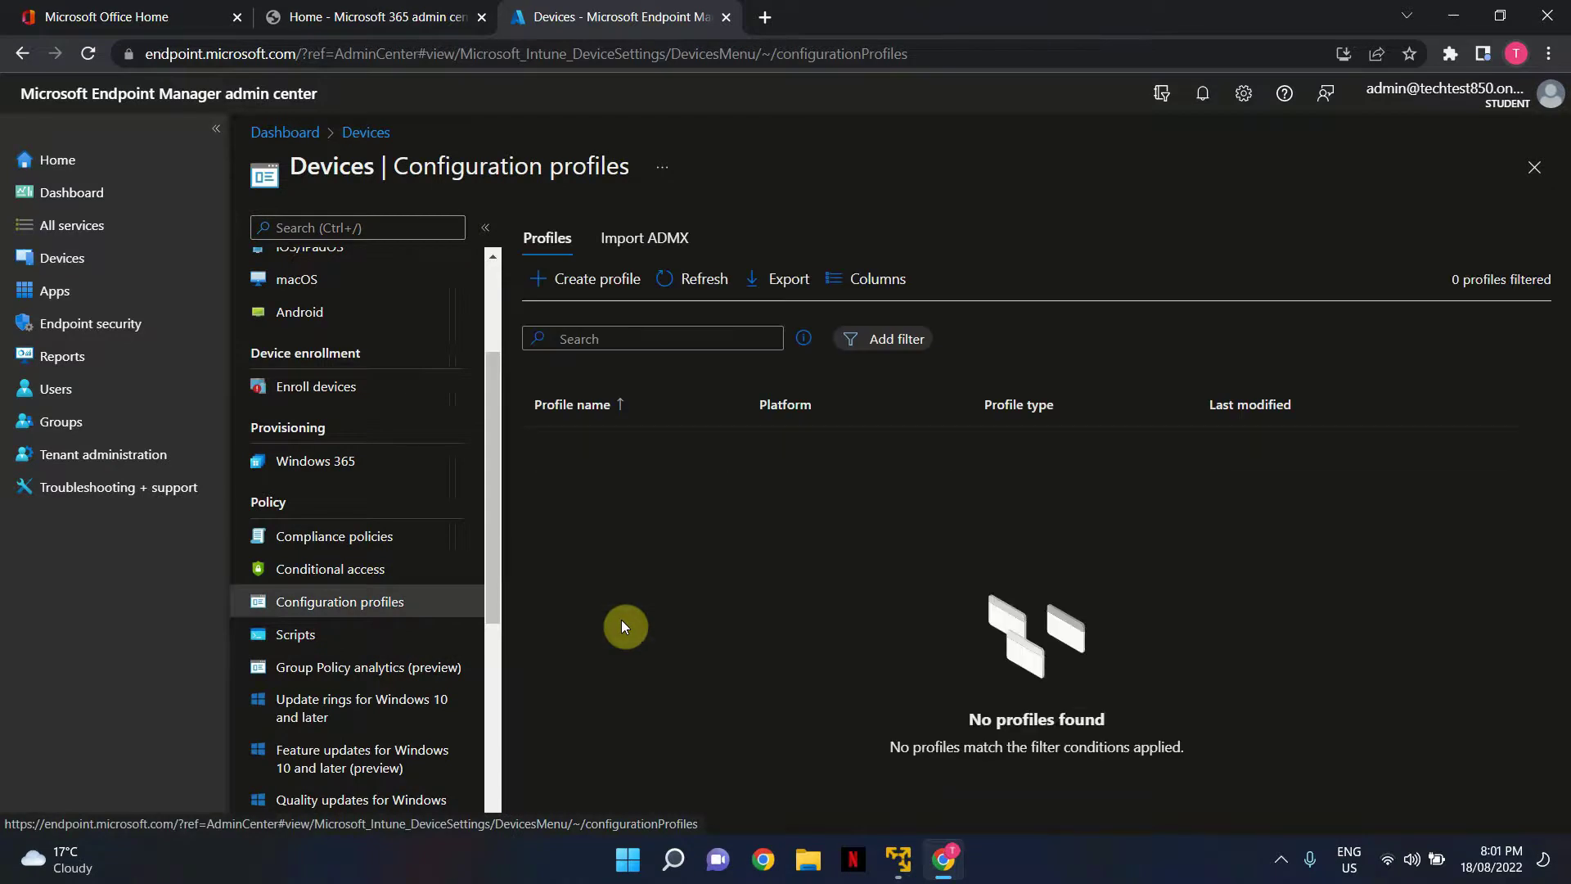
# Step: Create a profile with platform Windows 10 and later, type Templates, template Device restrictions
pyautogui.click(606, 288)
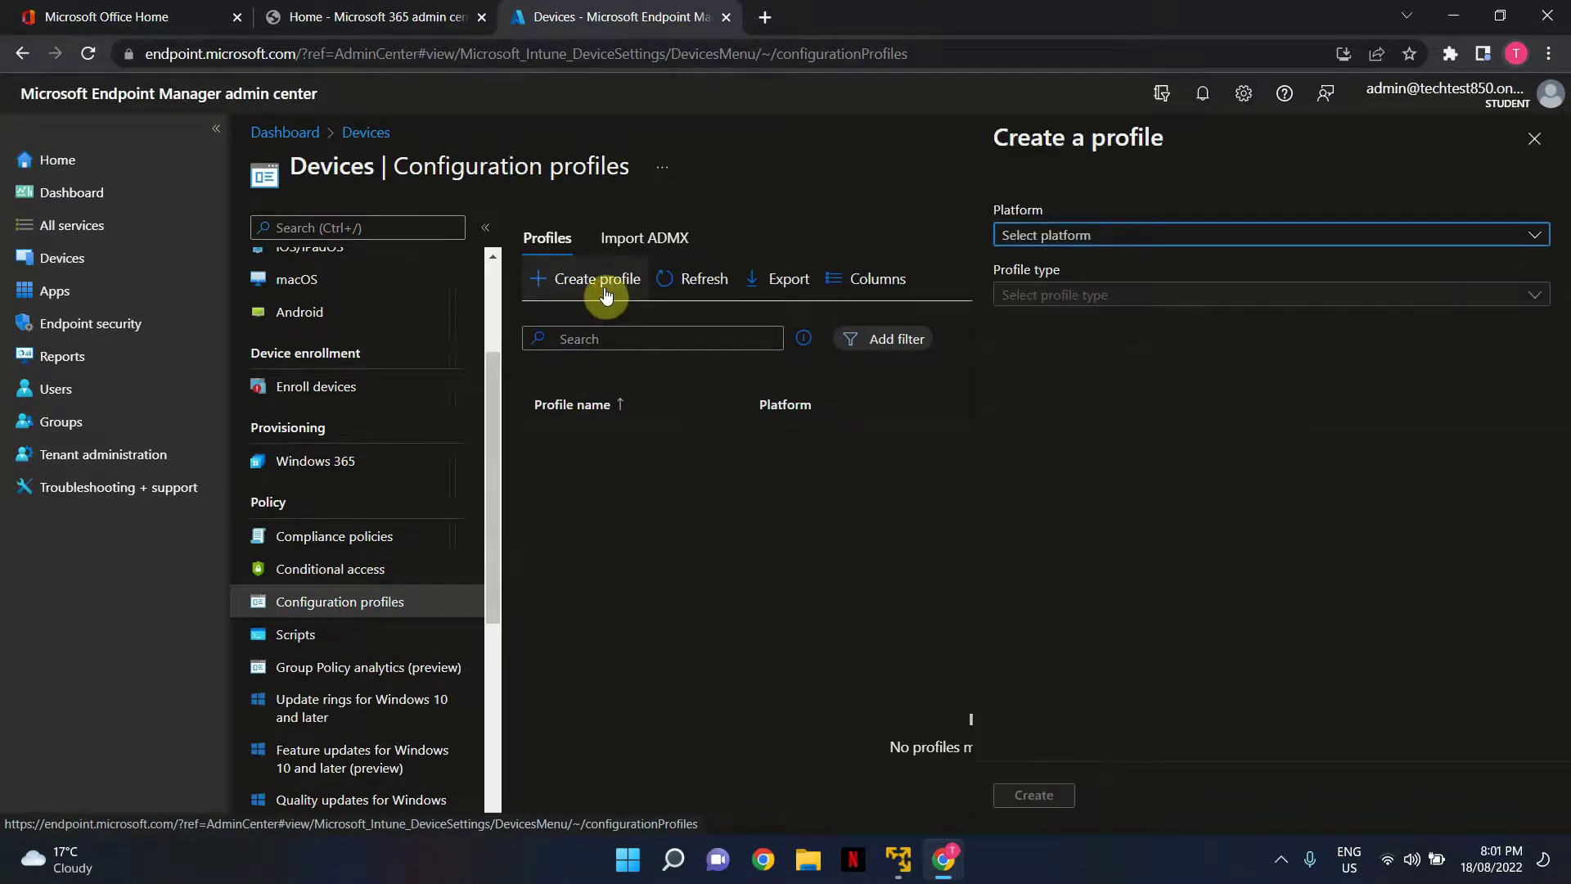
pyautogui.click(1029, 246)
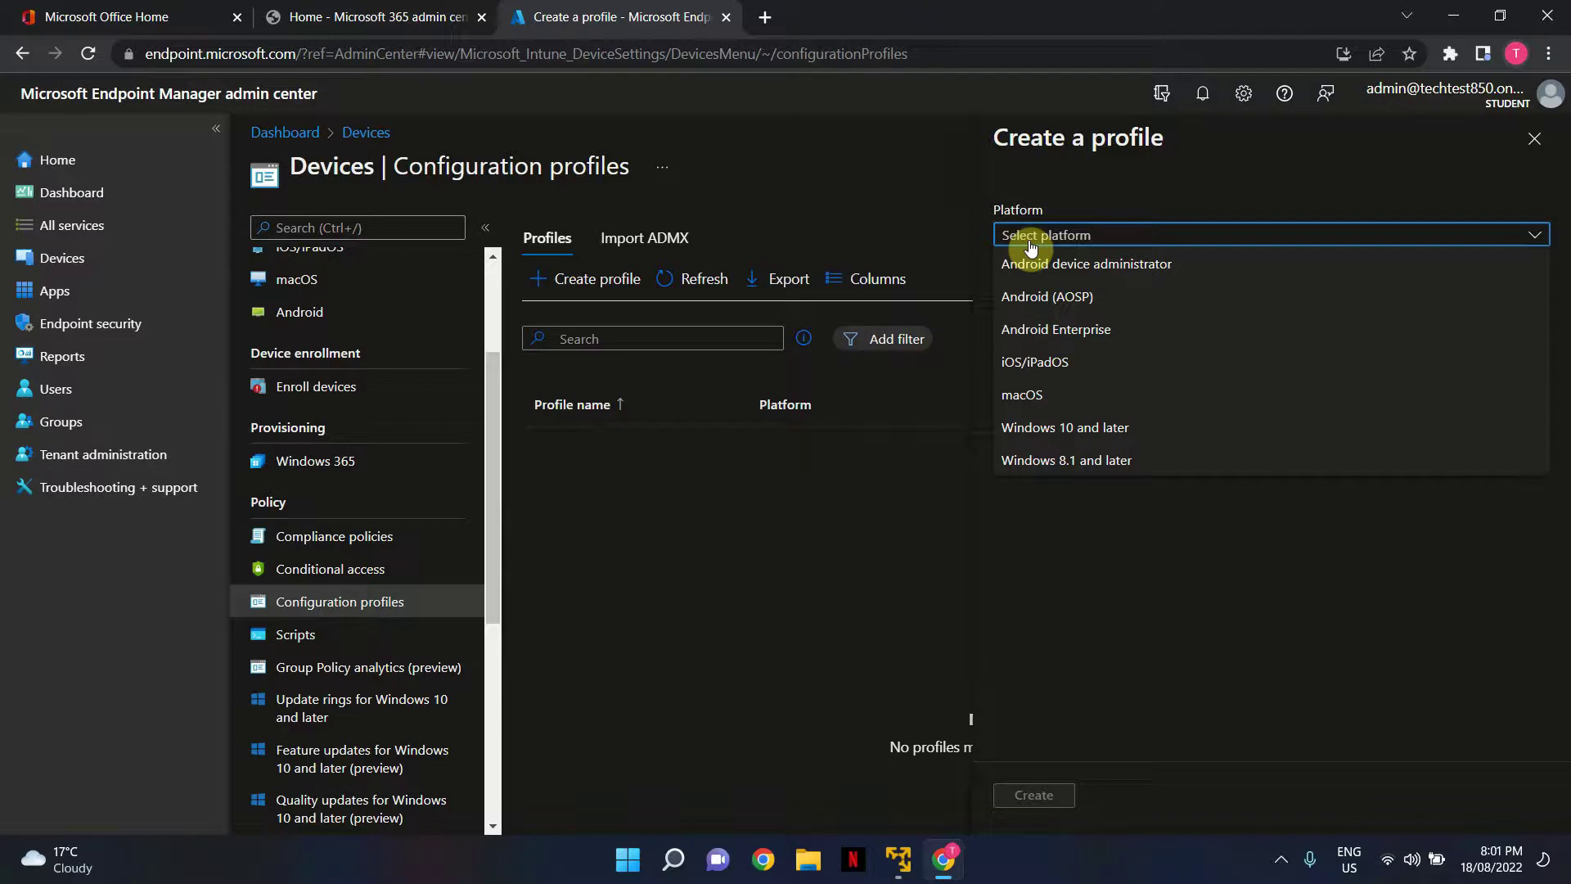
pyautogui.click(1075, 431)
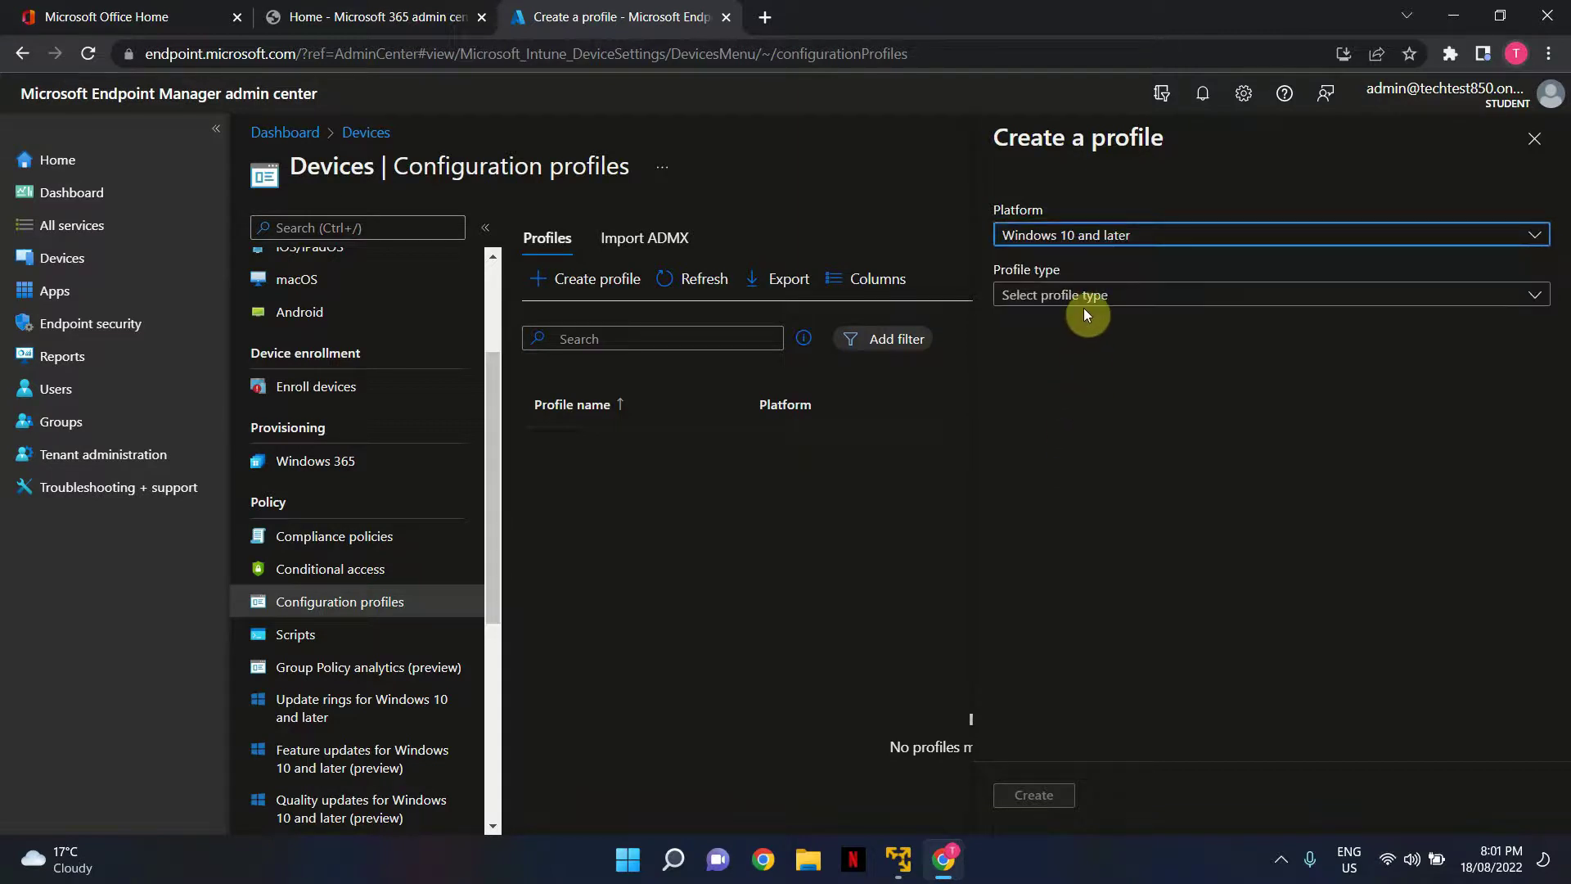
pyautogui.click(1097, 307)
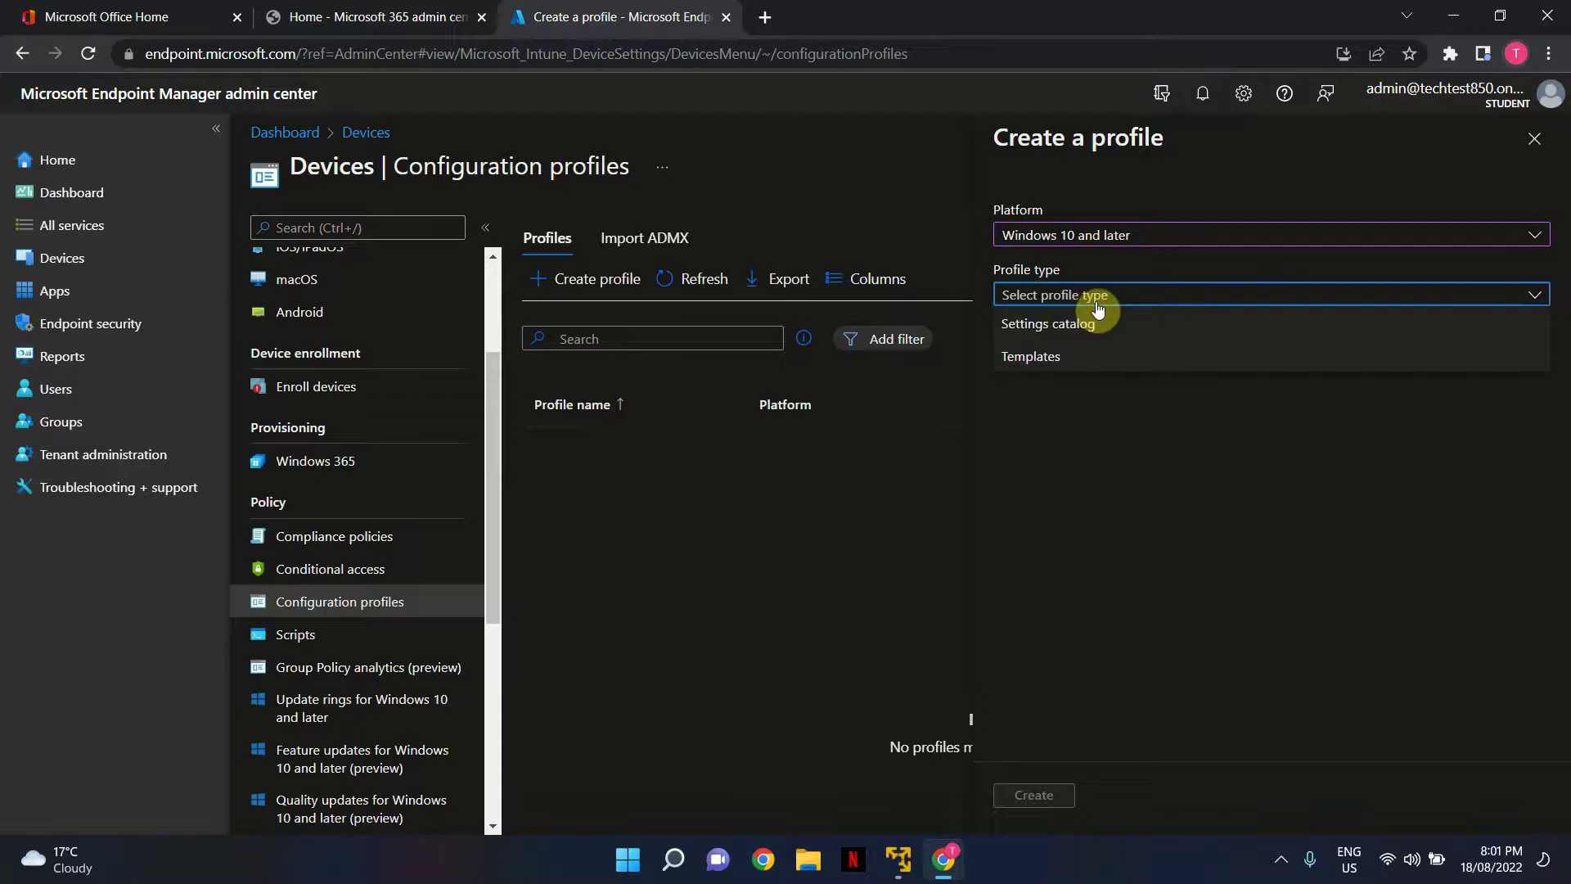
pyautogui.click(1039, 358)
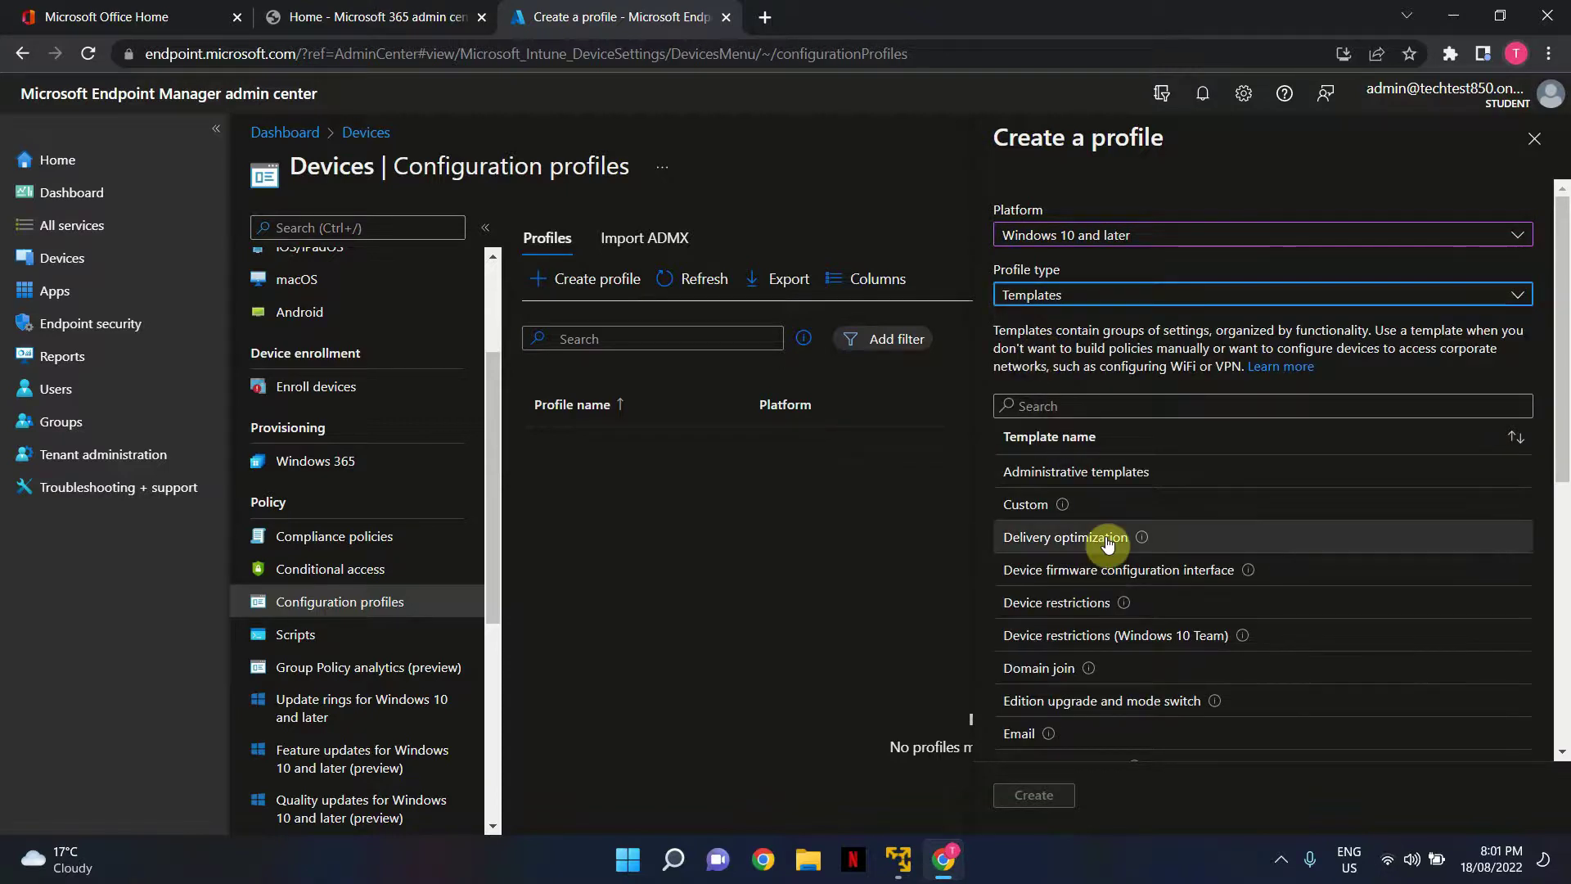
pyautogui.scroll(-1, 1108, 542)
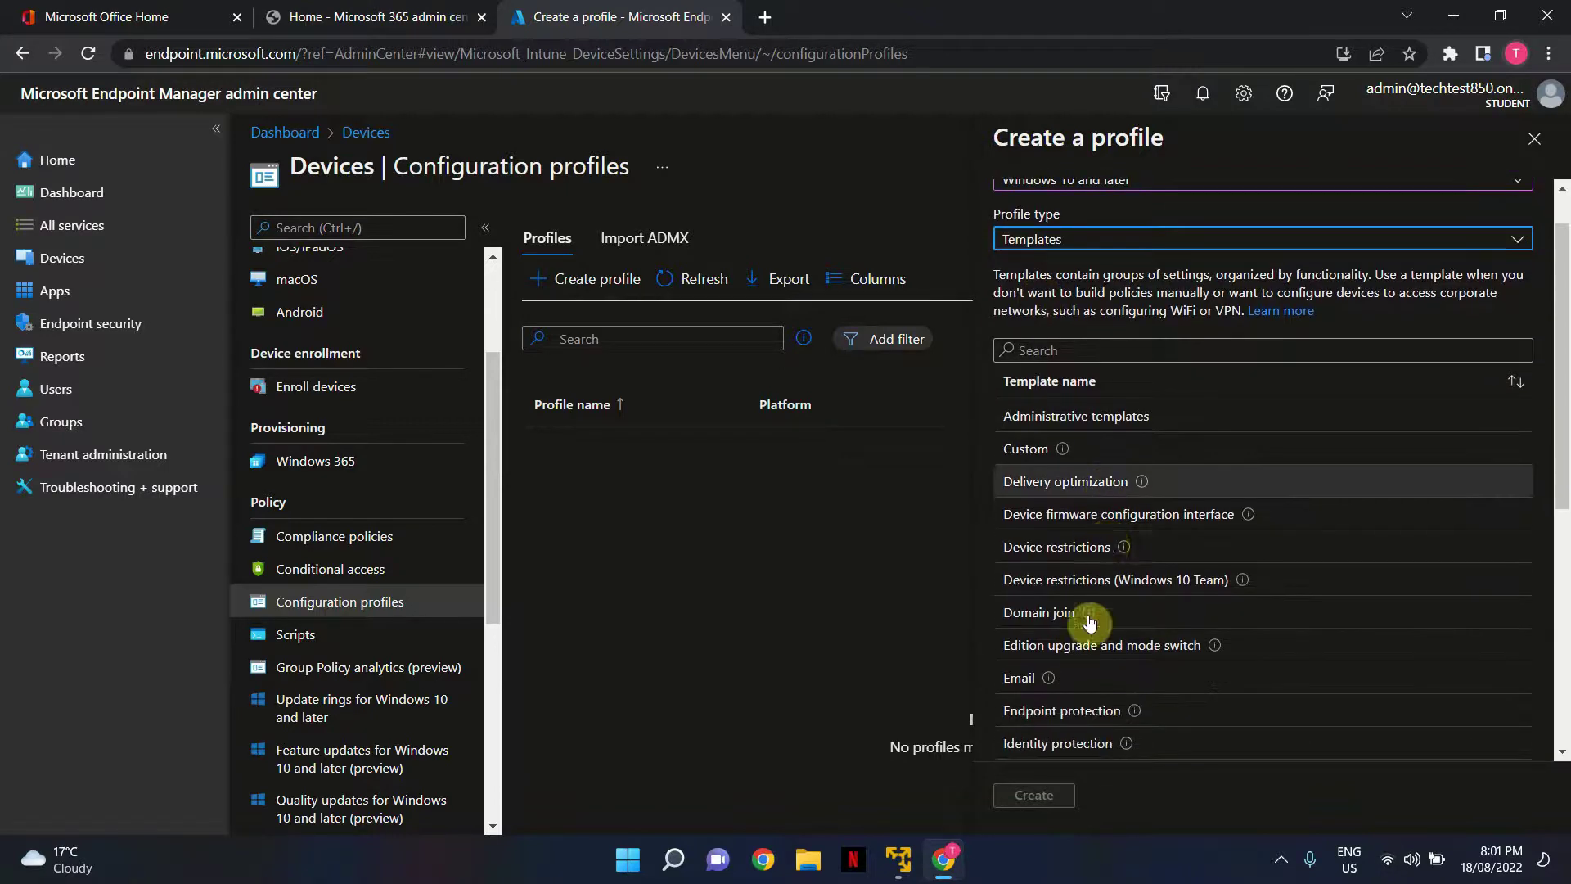
pyautogui.click(1062, 555)
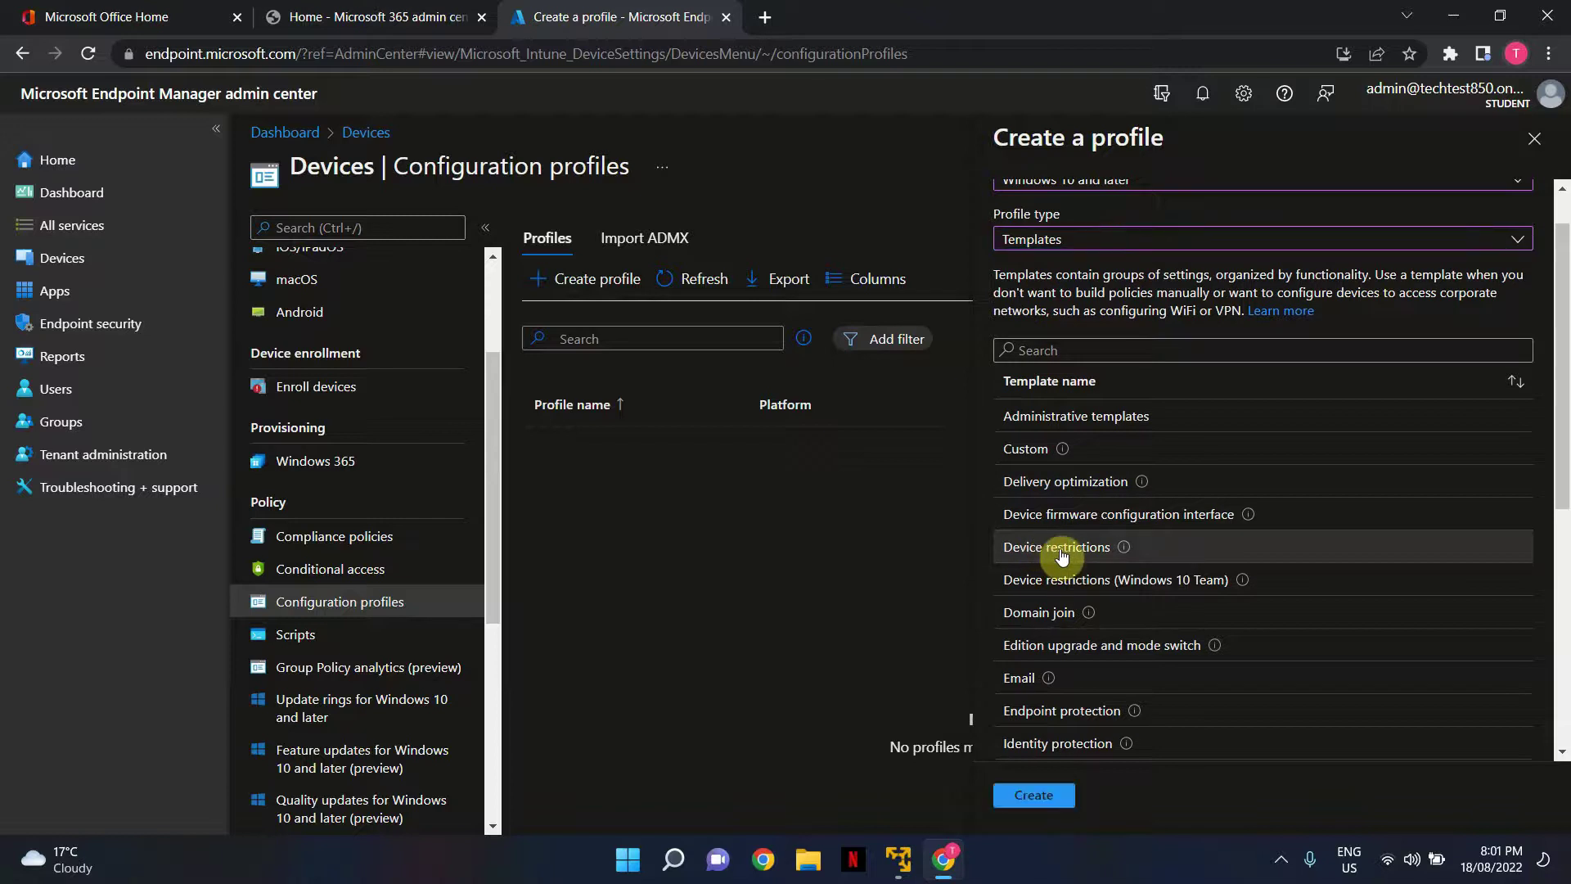
pyautogui.click(1054, 798)
# Step: Name the profile 'Locked Screen Wallpaper' and expand its Locked Screen Experience settings
pyautogui.click(645, 290)
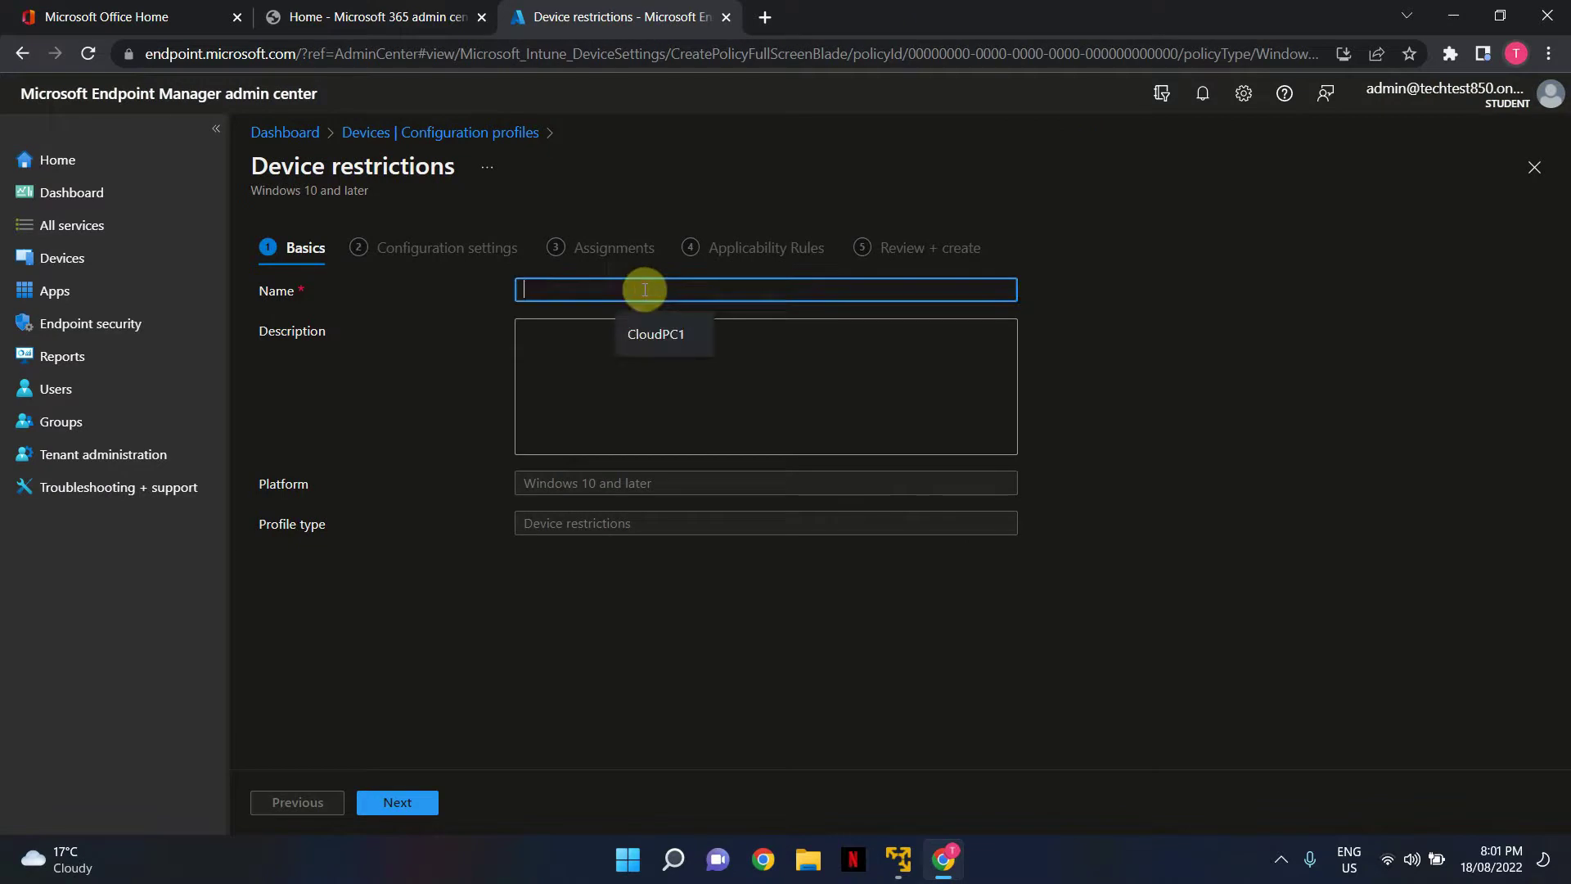
pyautogui.write('Locked')
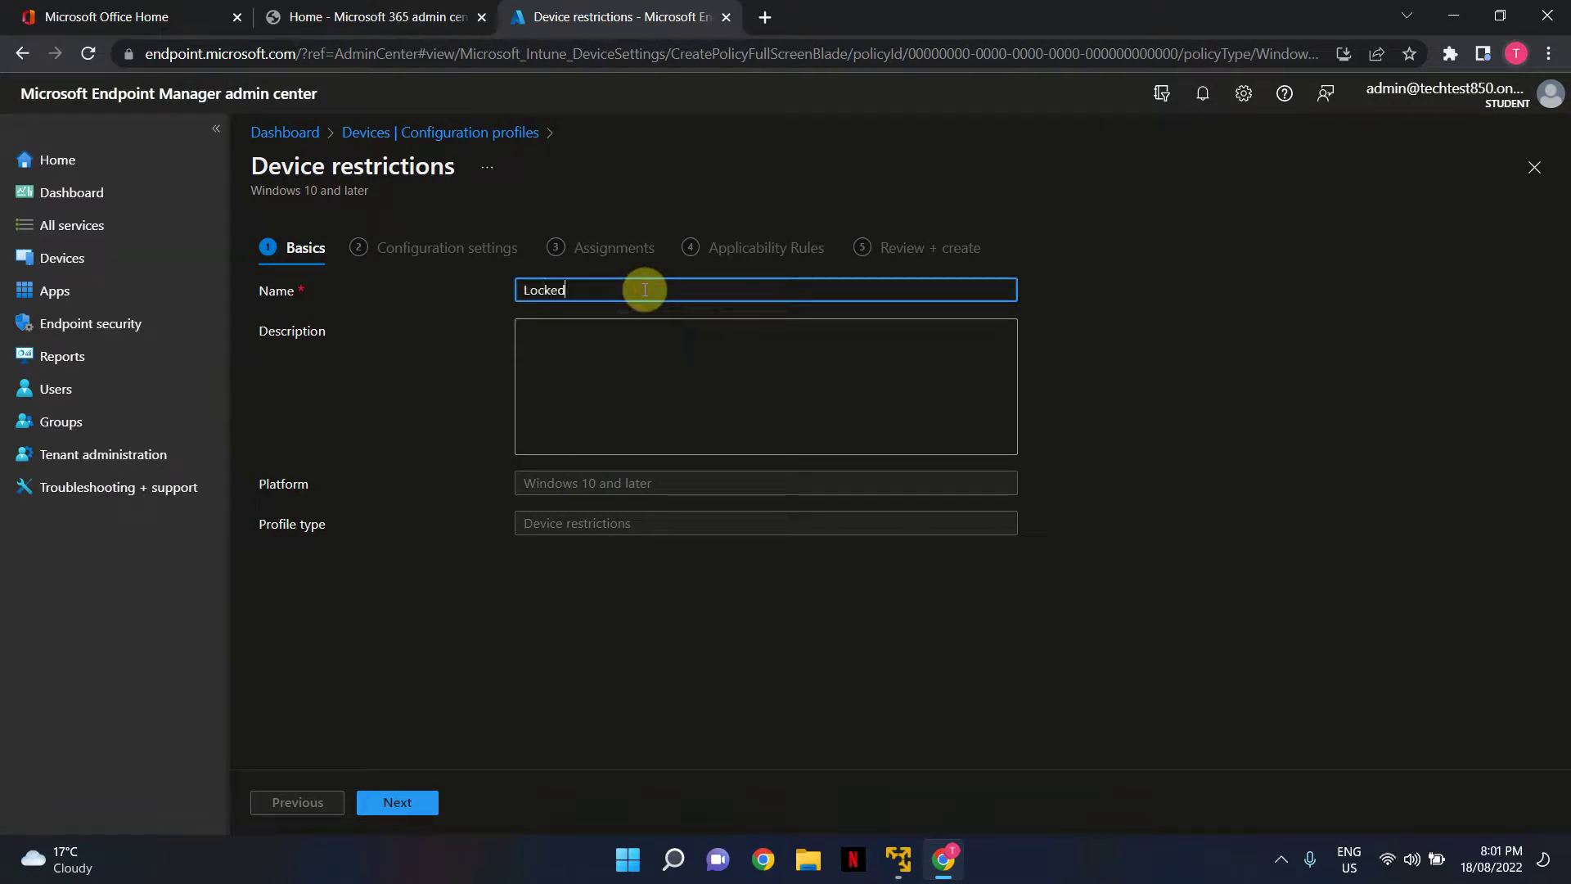
pyautogui.write(' Screen Wallpaper')
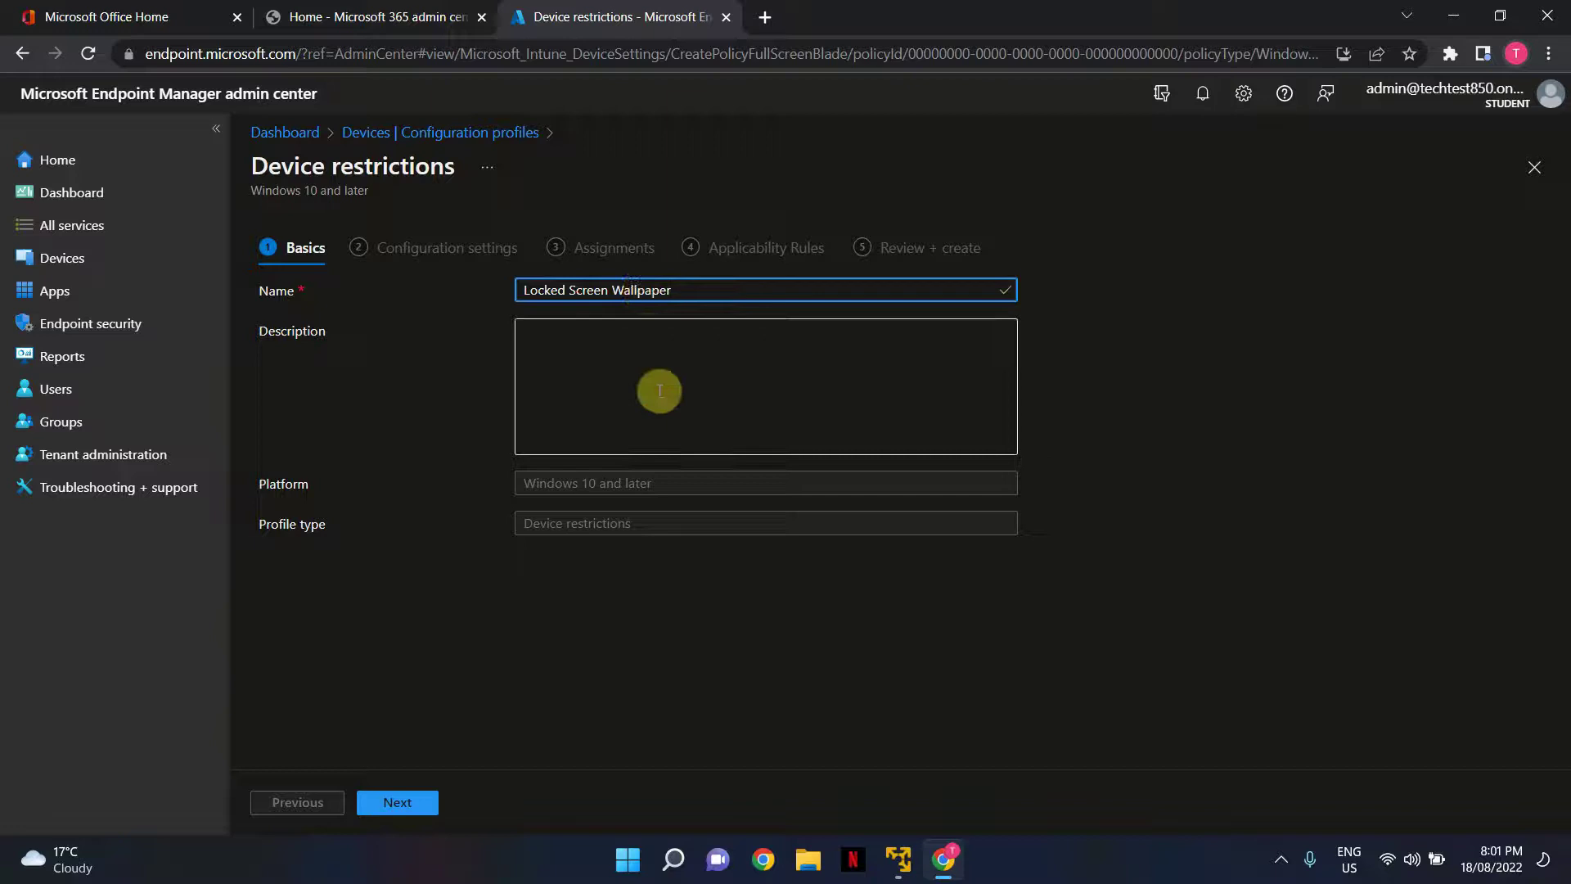
pyautogui.click(408, 803)
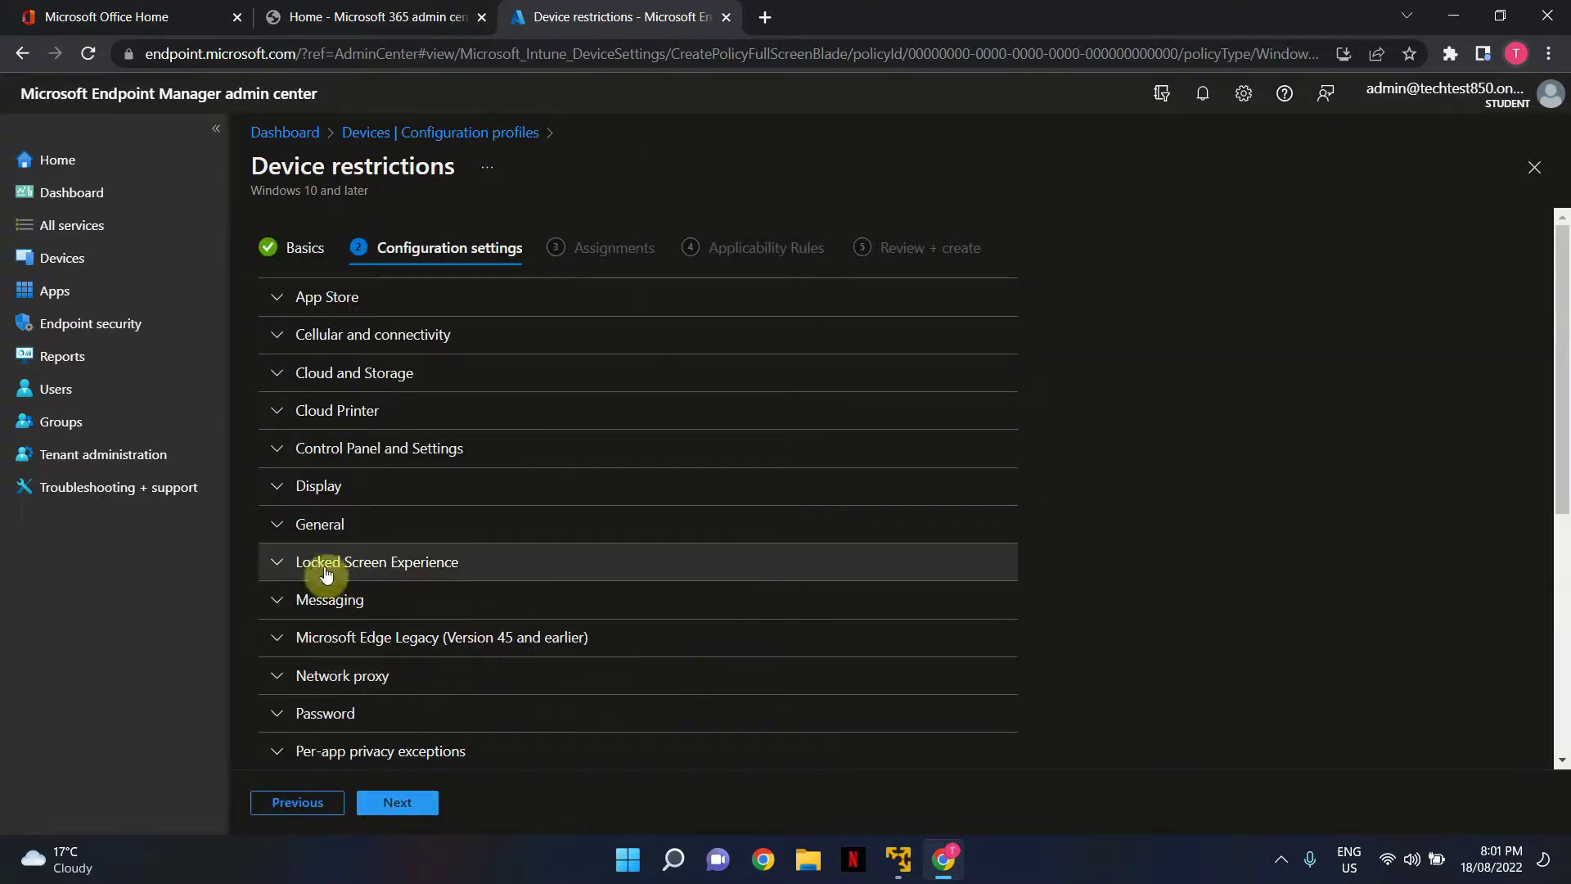
pyautogui.click(373, 573)
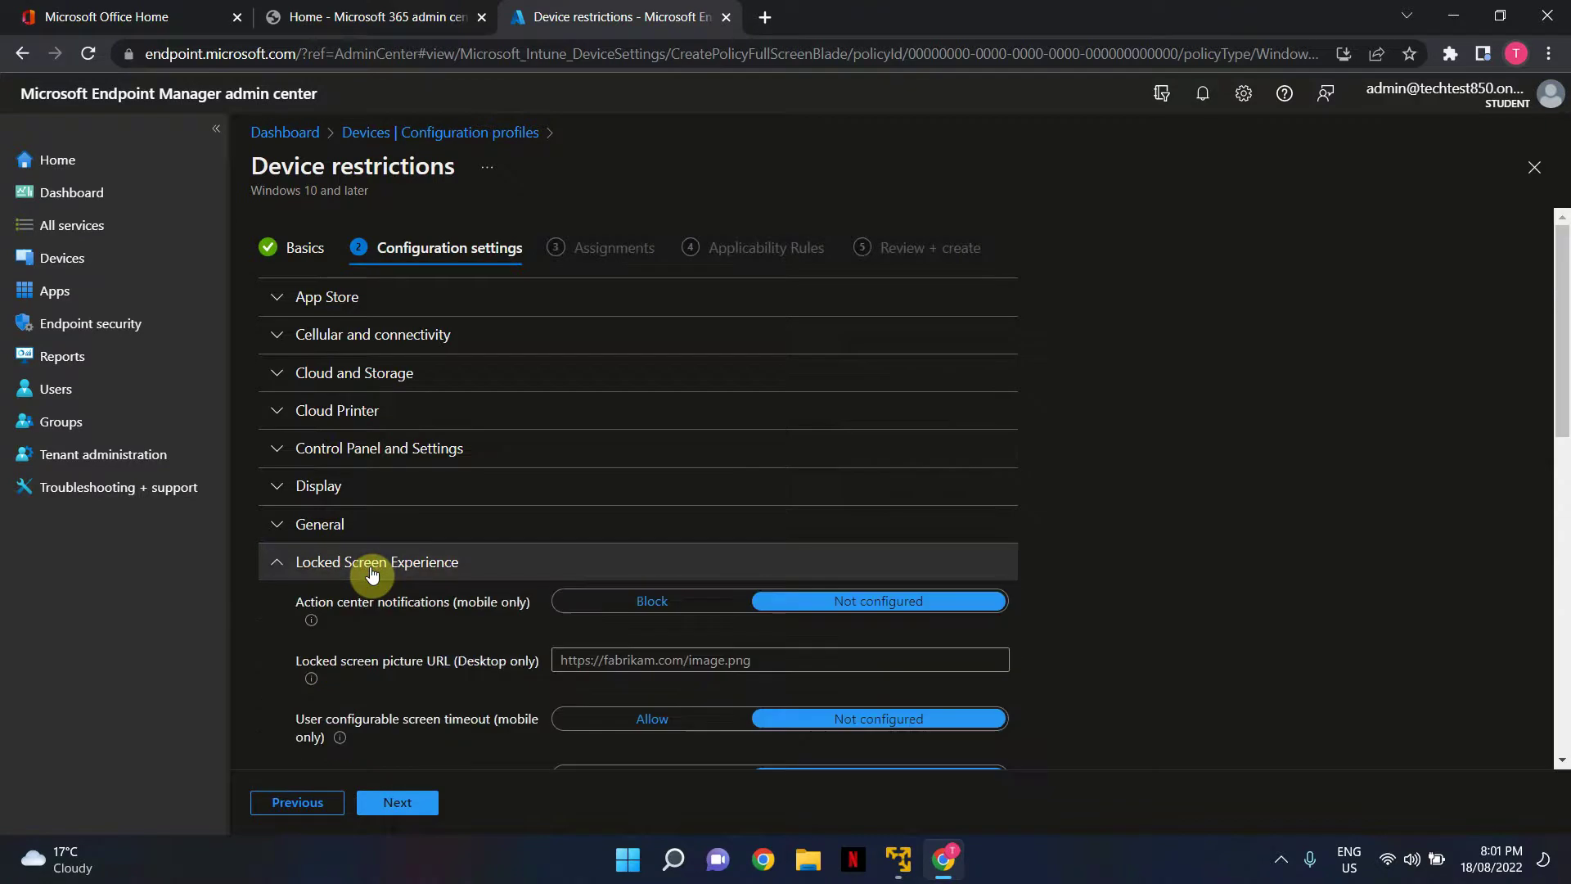
pyautogui.scroll(-2, 368, 577)
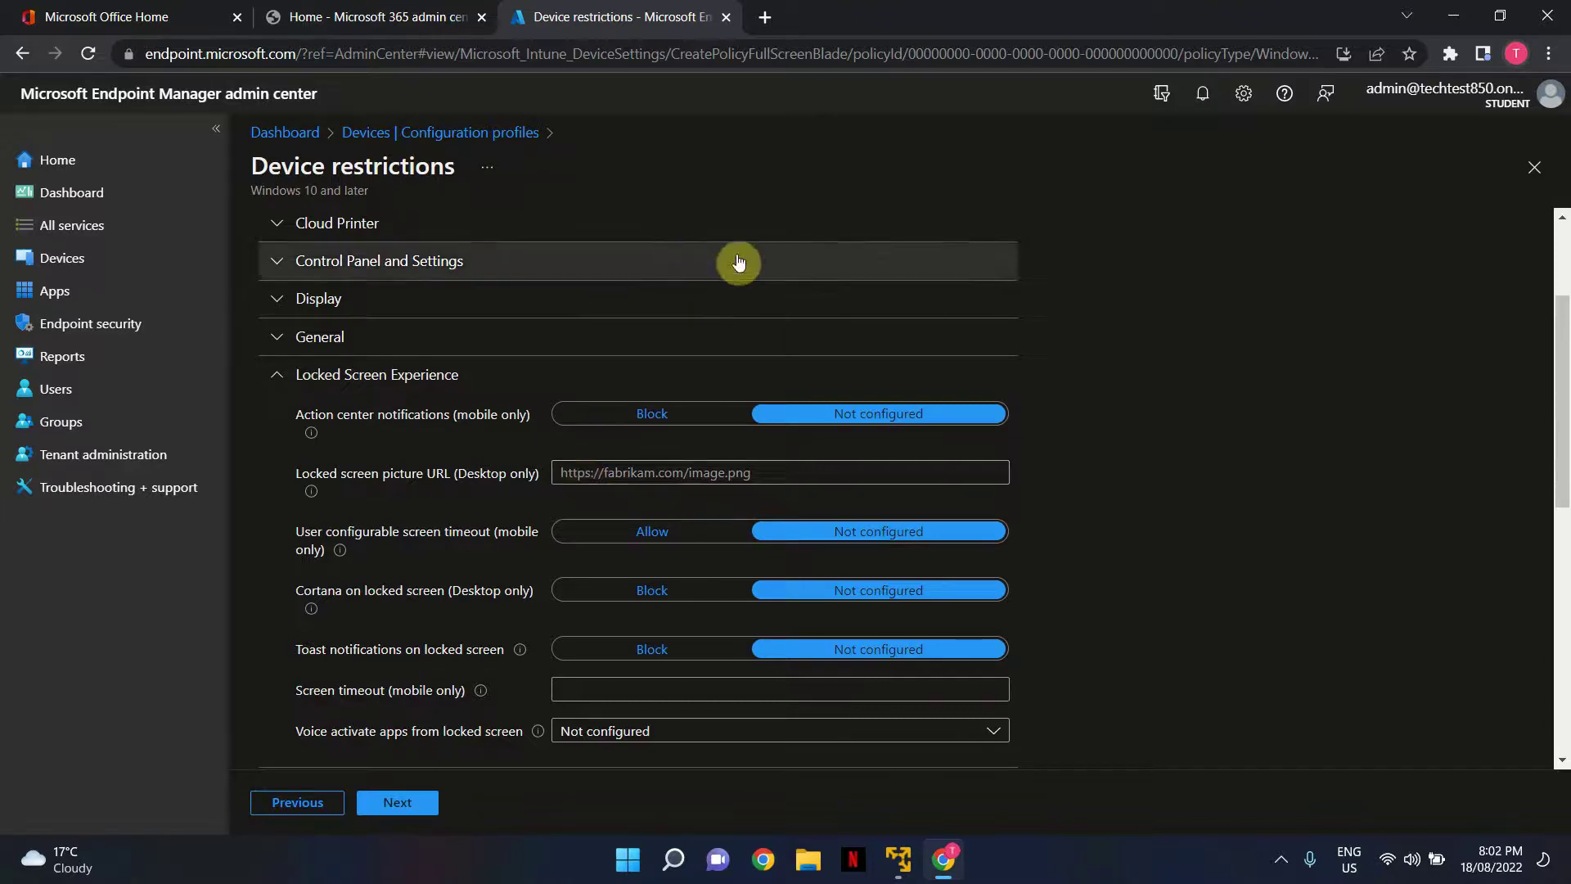
# Step: In a new Chrome tab, search 'bing' and browse the Bing Wallpaper page
pyautogui.click(765, 17)
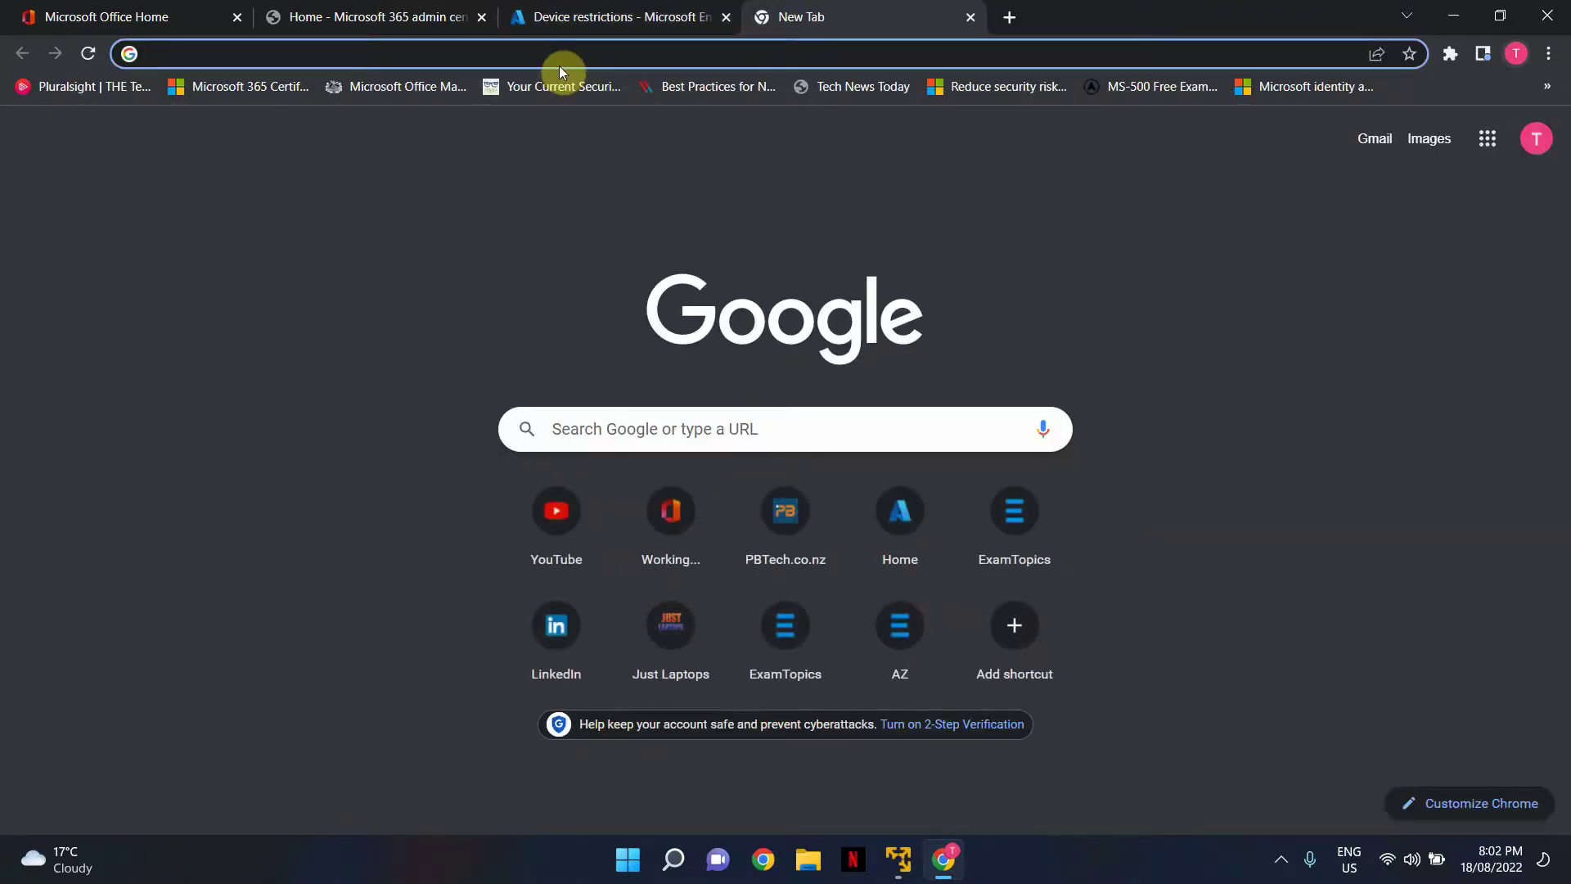
pyautogui.write('bing e')
pyautogui.press('BackSpace')
pyautogui.press('BackSpace')
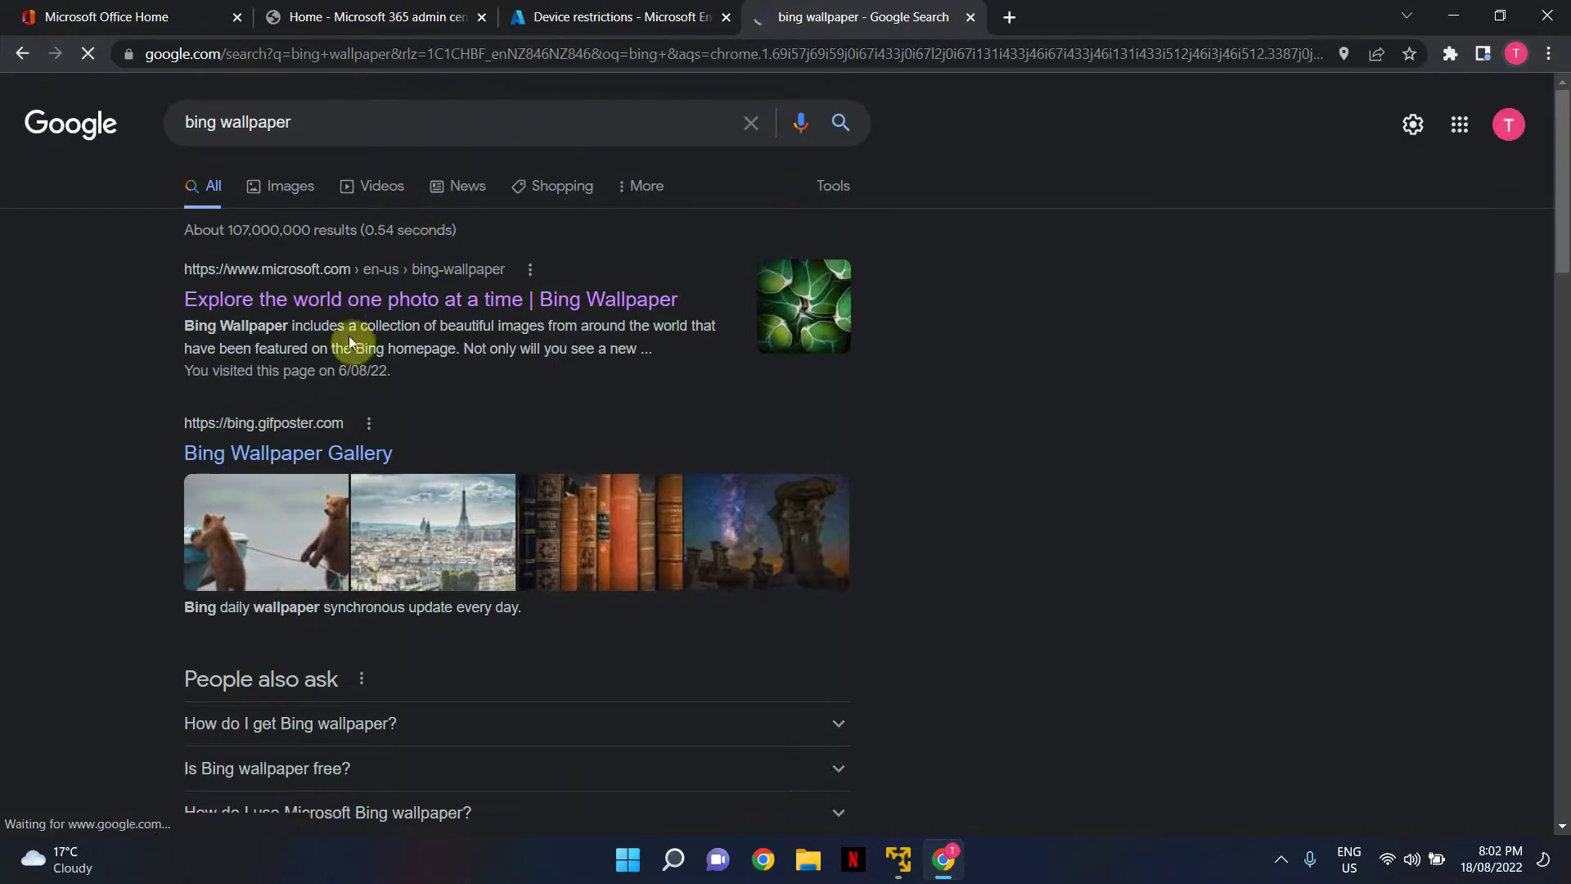
pyautogui.click(475, 314)
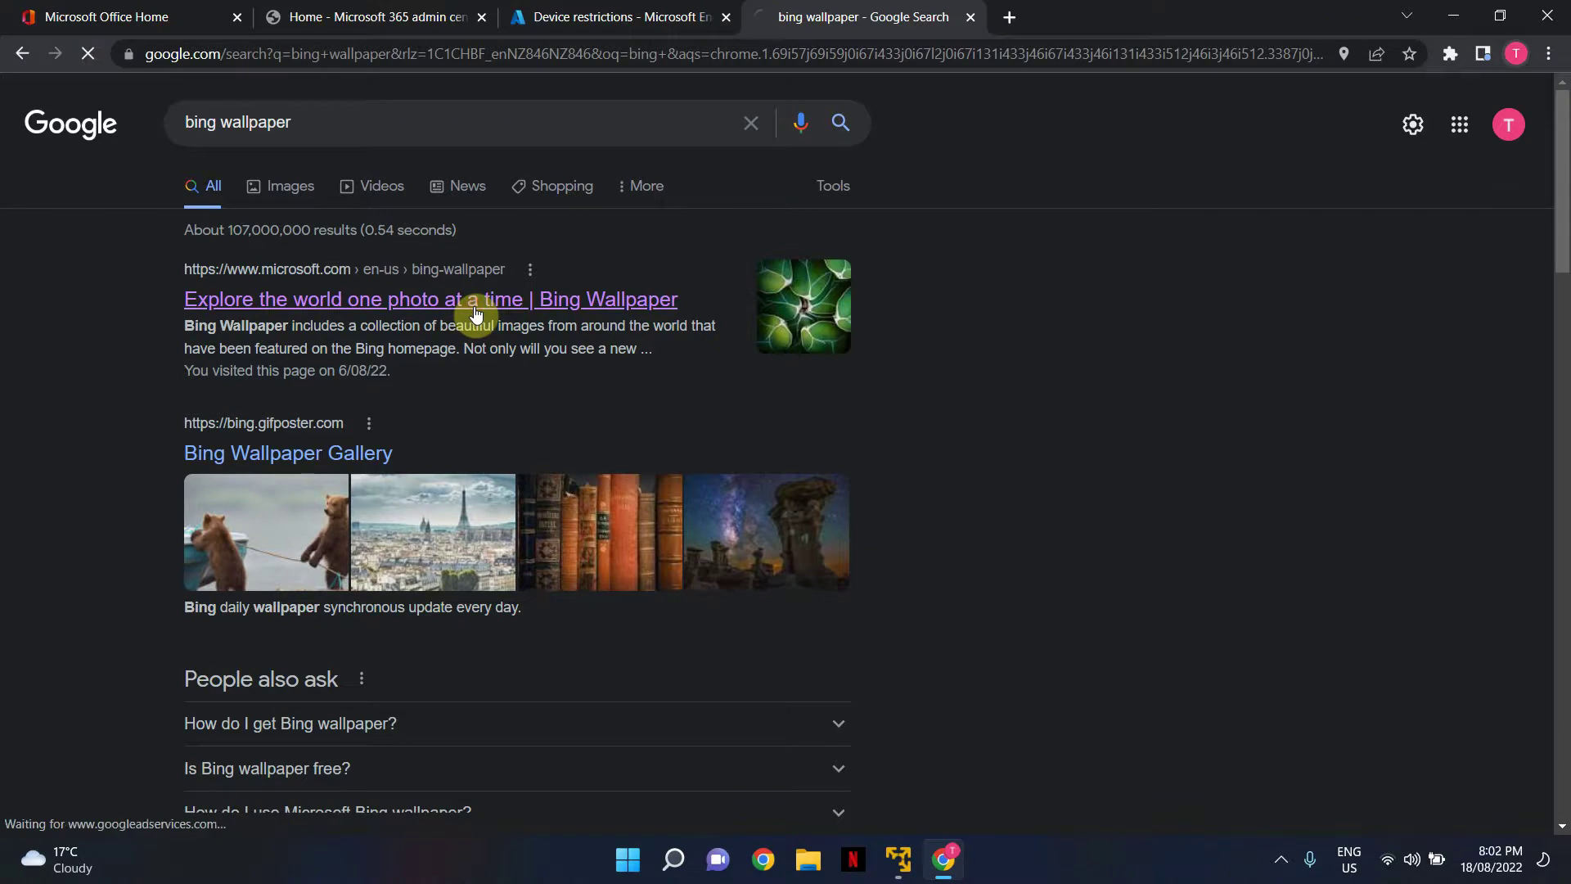
pyautogui.scroll(-1, 587, 459)
pyautogui.scroll(-2, 587, 460)
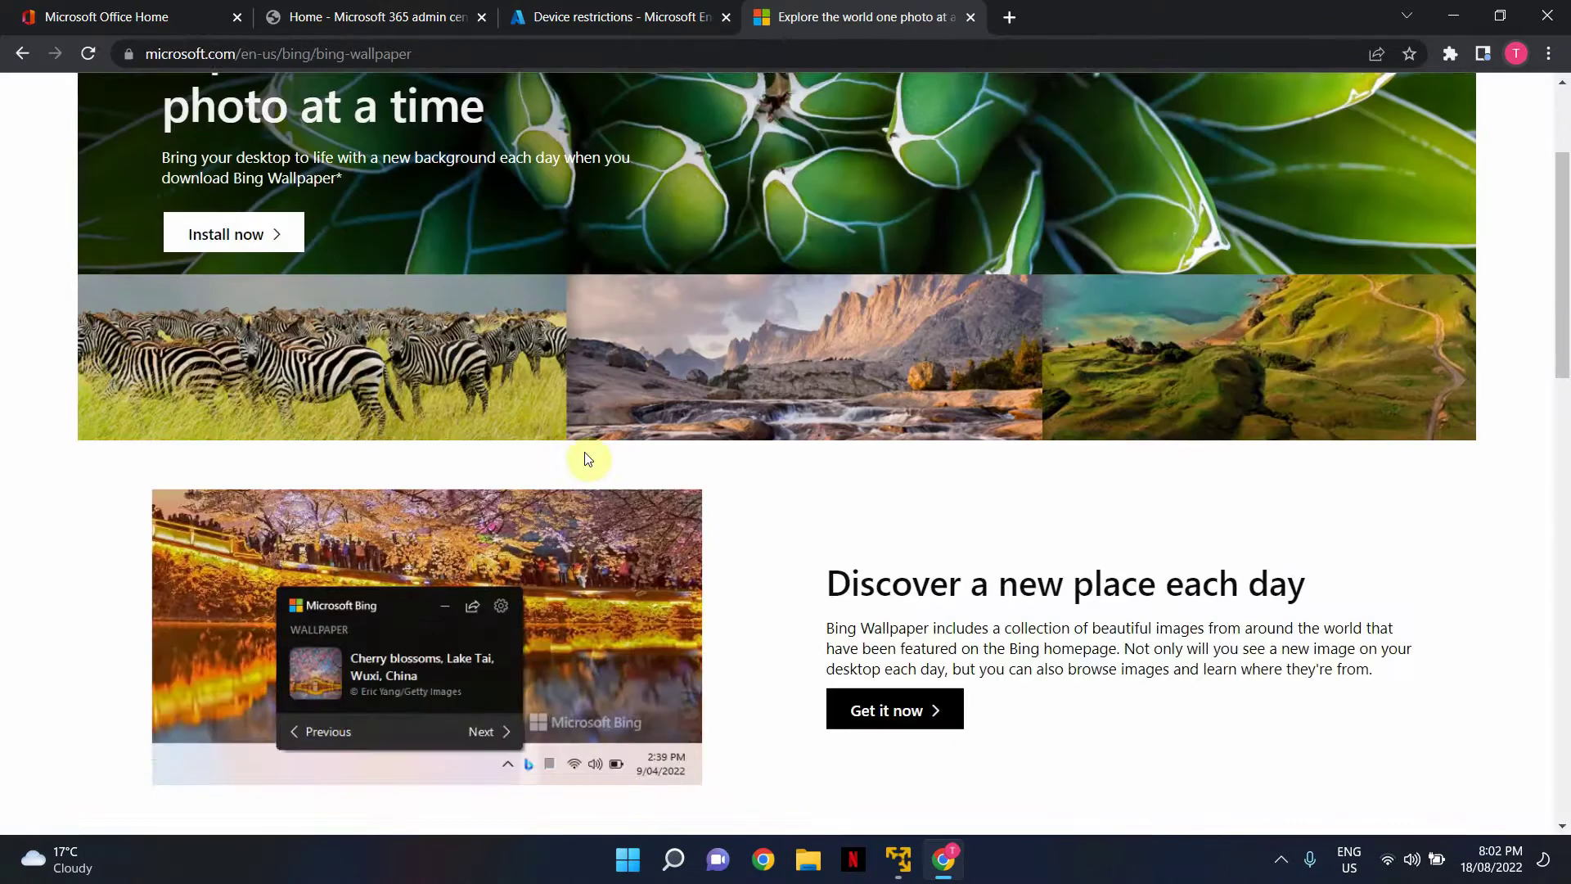
pyautogui.scroll(-15, 413, 366)
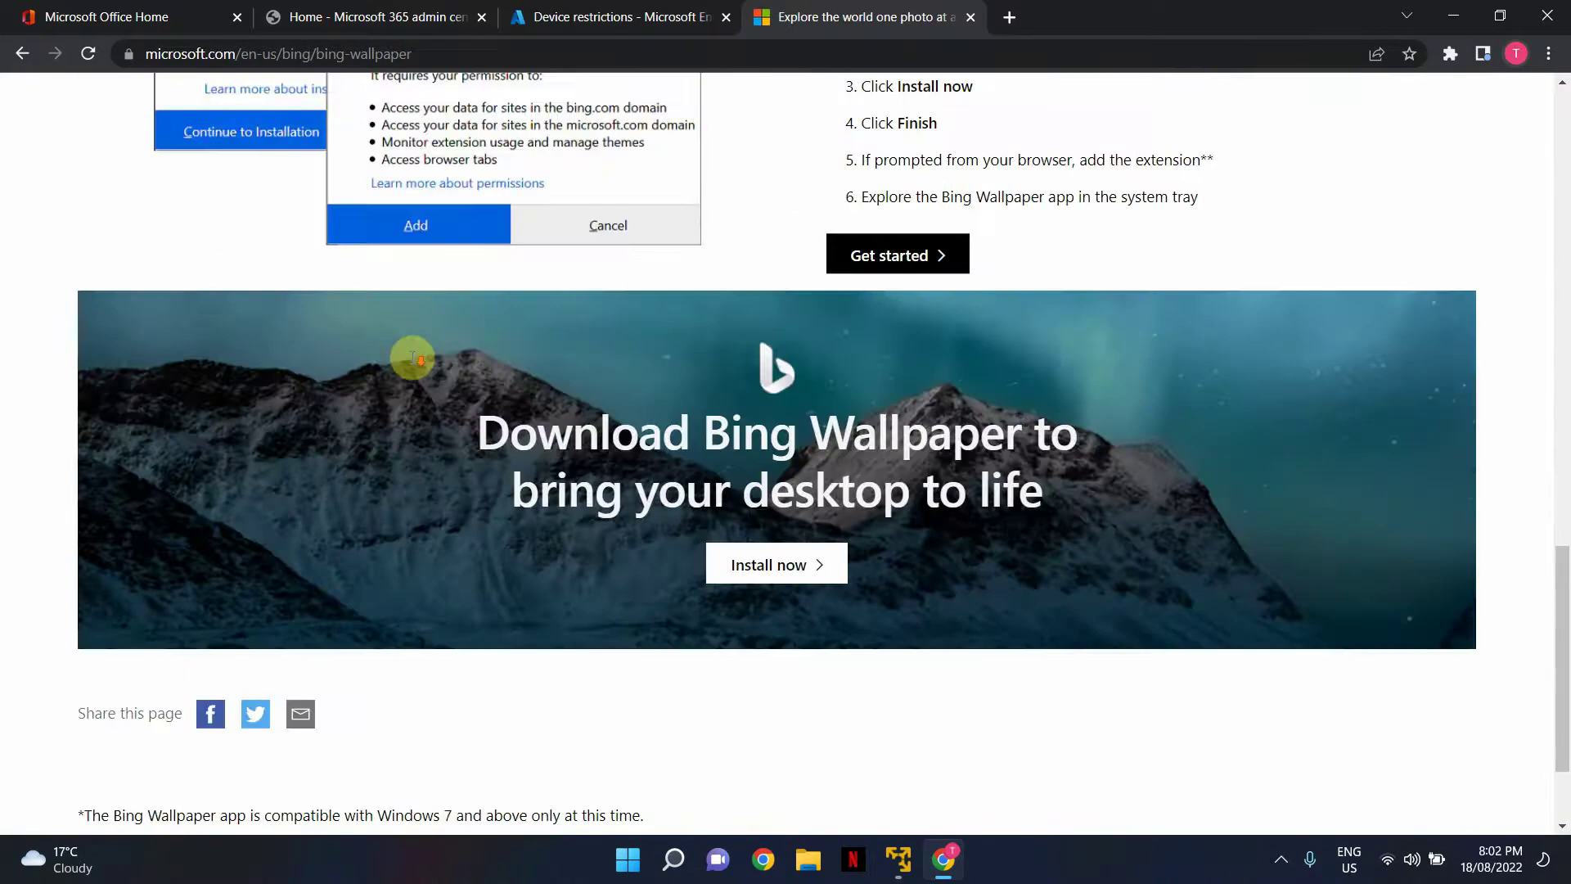
pyautogui.scroll(18, 413, 365)
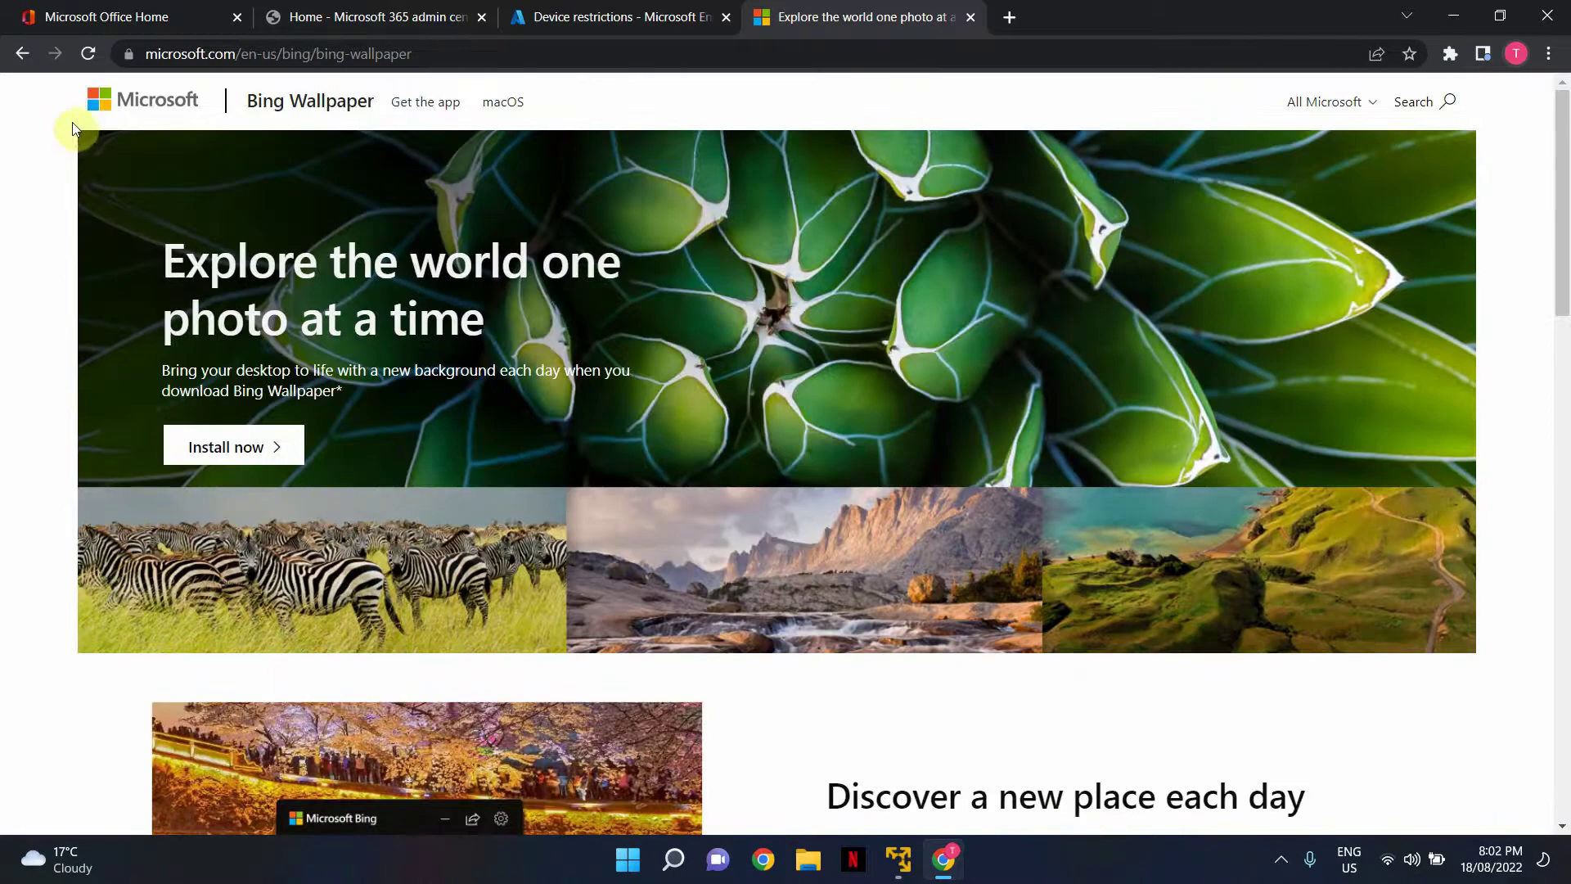
# Step: Open Bing Wallpaper Gallery from the results and copy the image-of-the-day's address
pyautogui.click(24, 50)
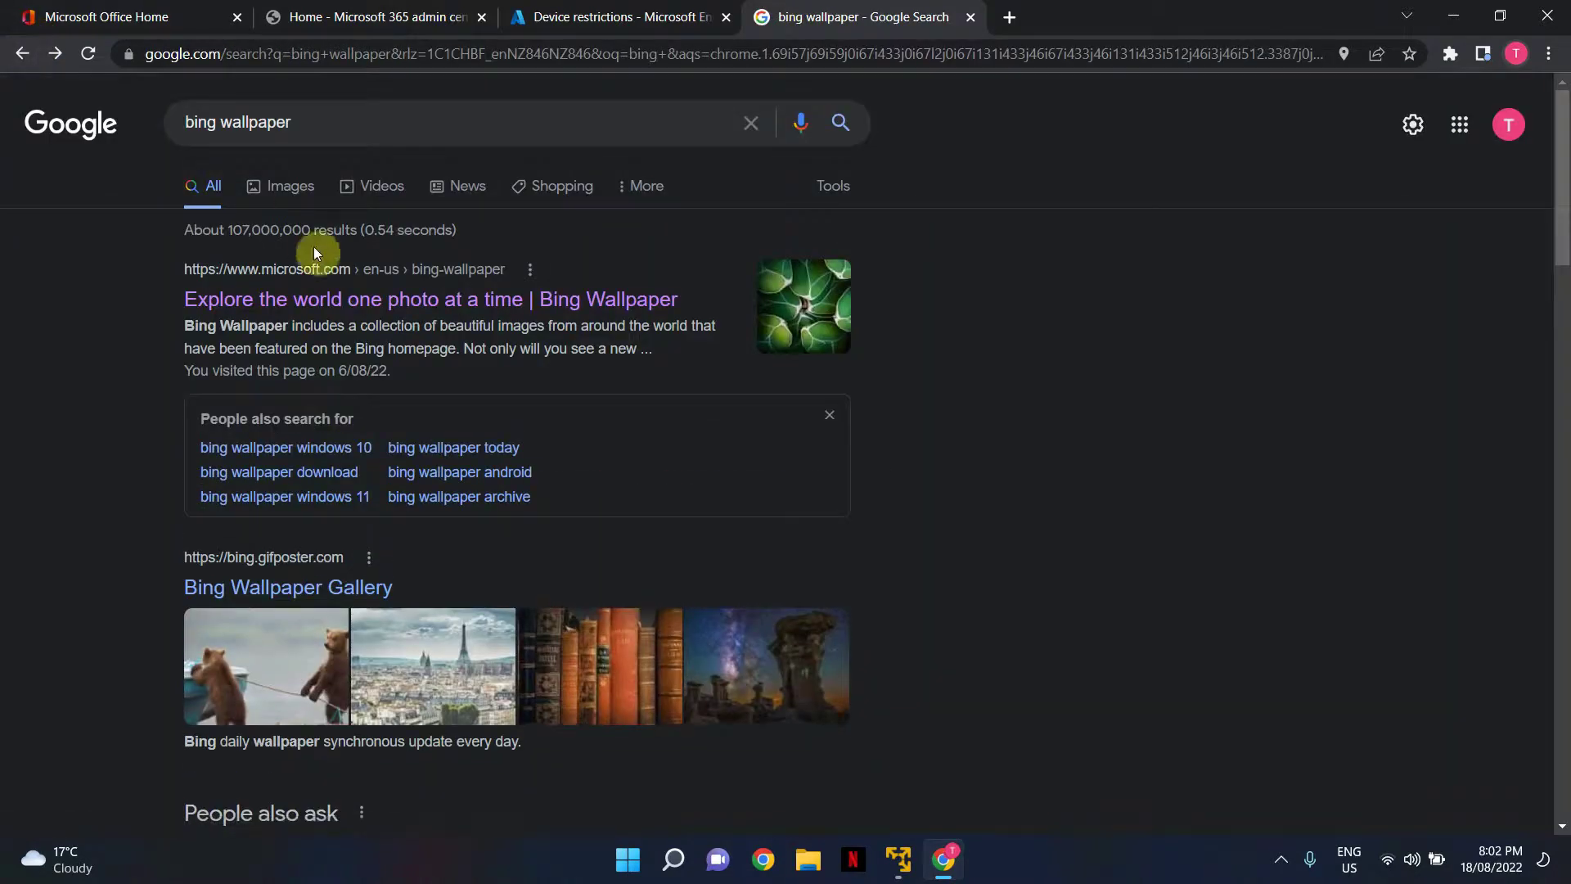
pyautogui.scroll(-3, 330, 280)
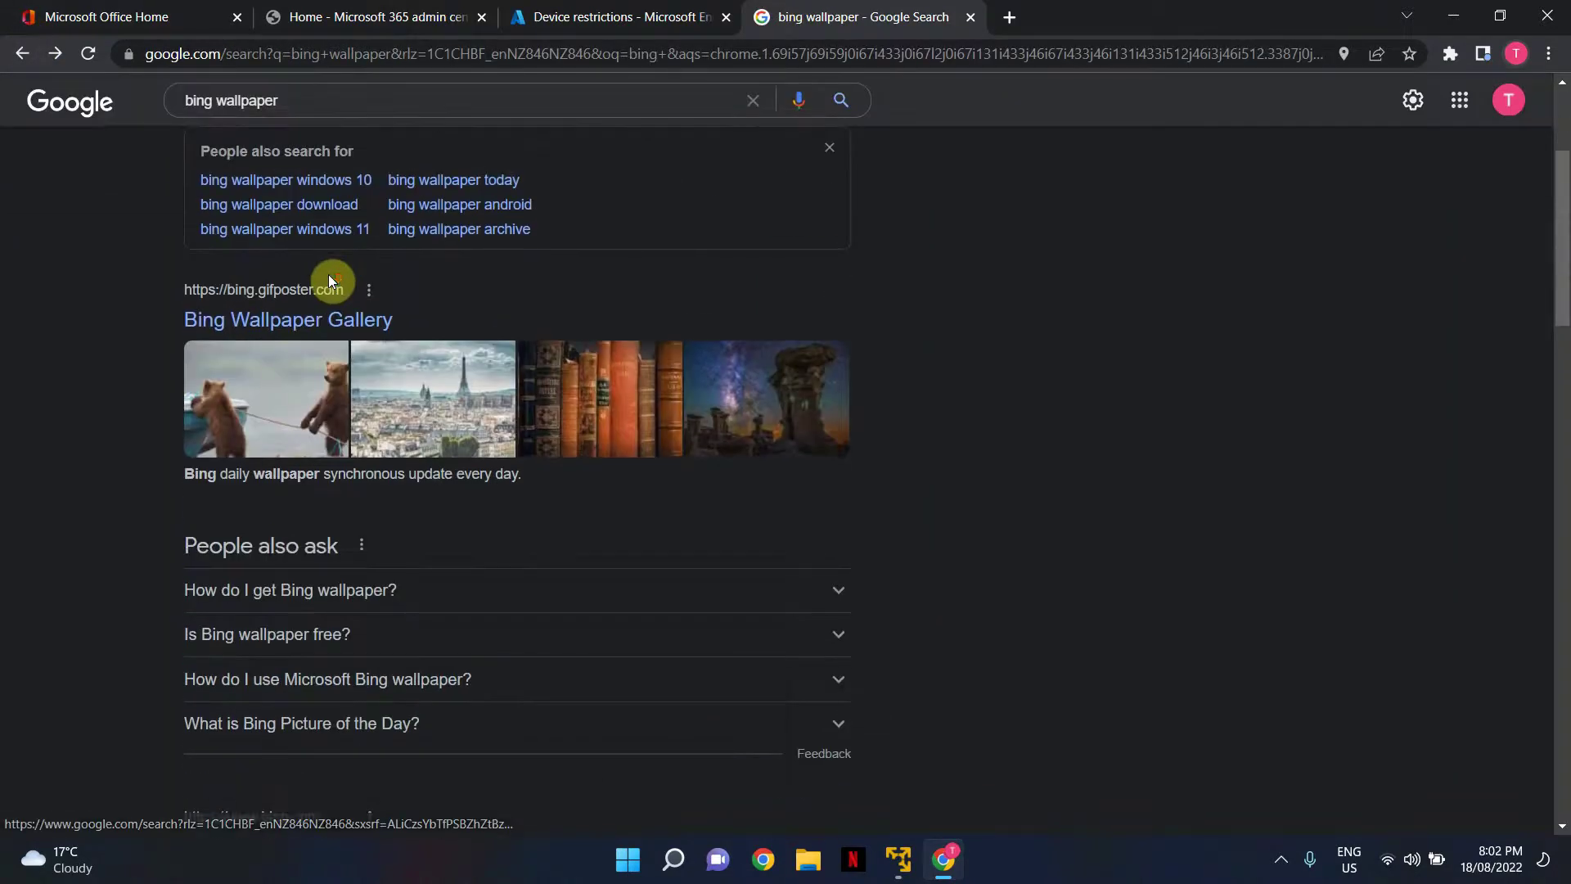
pyautogui.click(275, 408)
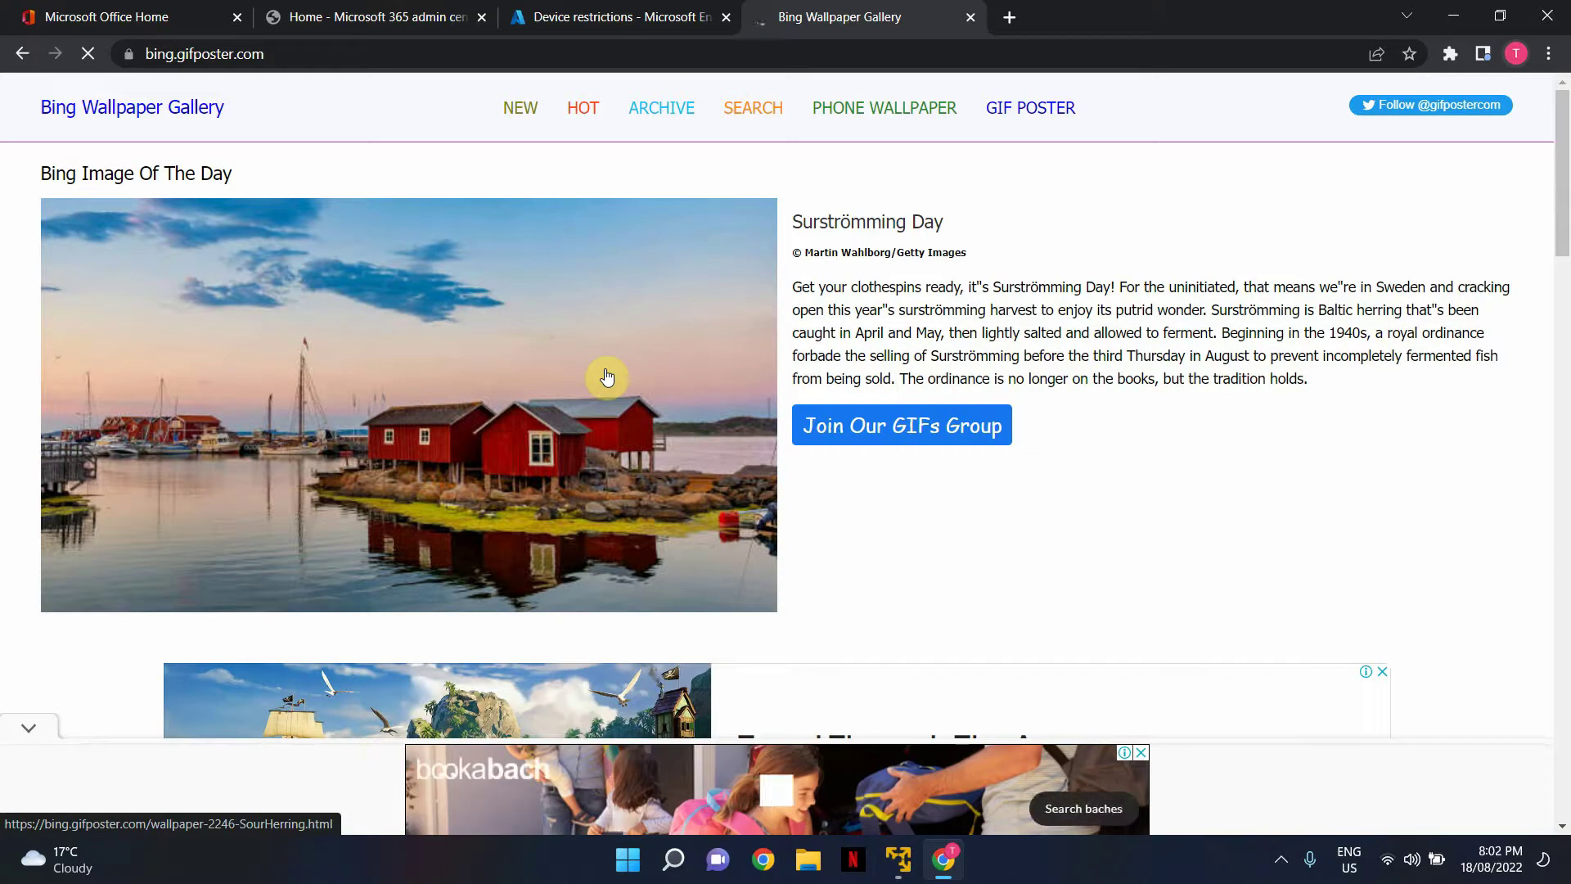
pyautogui.rightClick(605, 372)
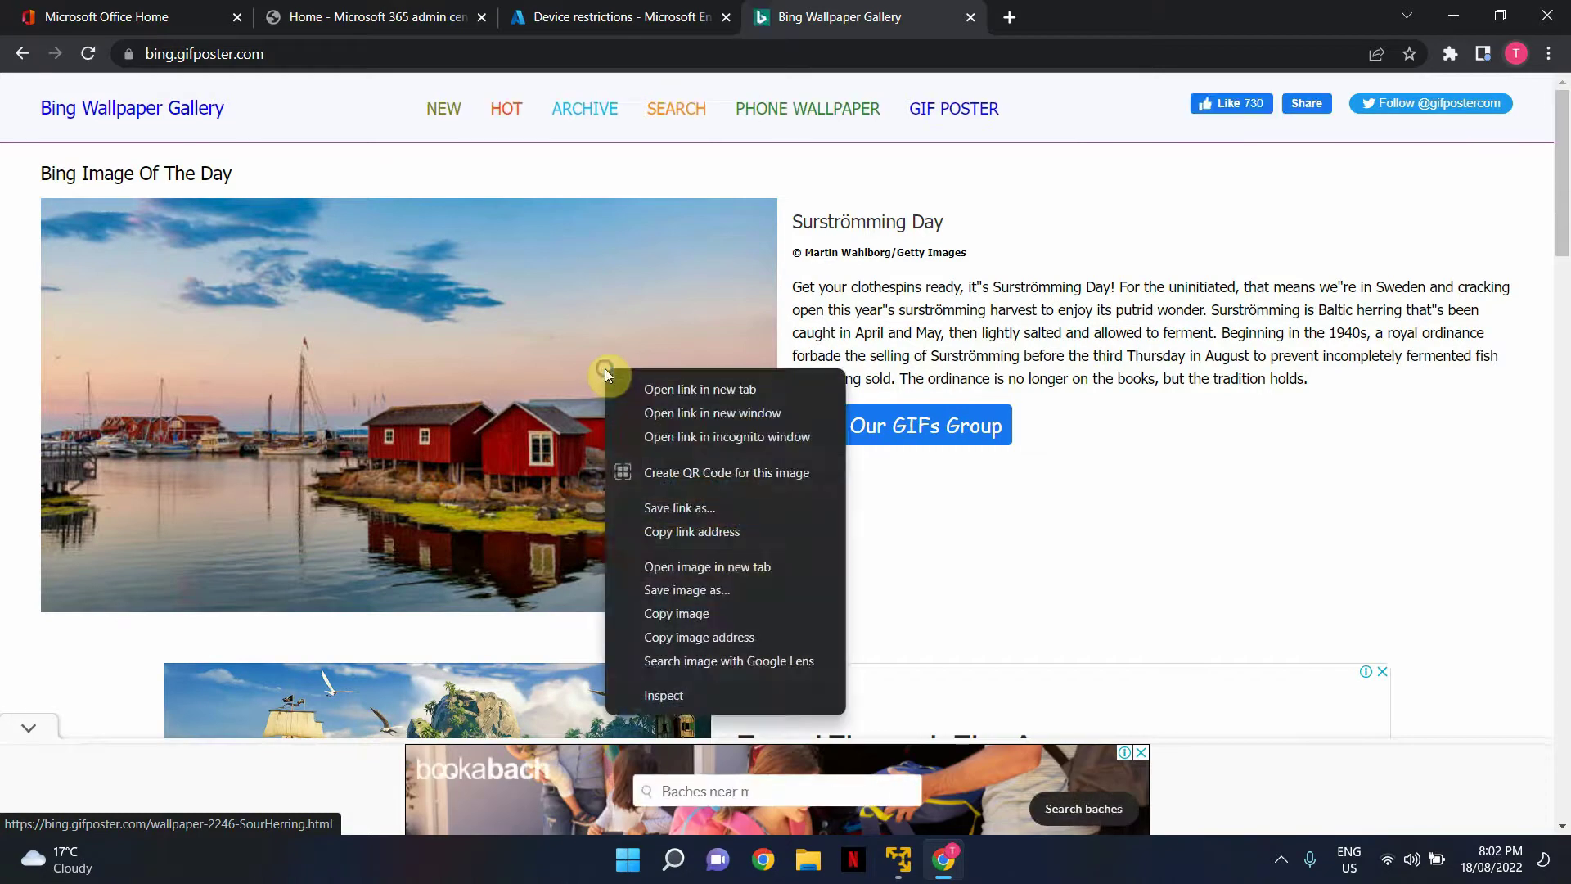
pyautogui.click(696, 638)
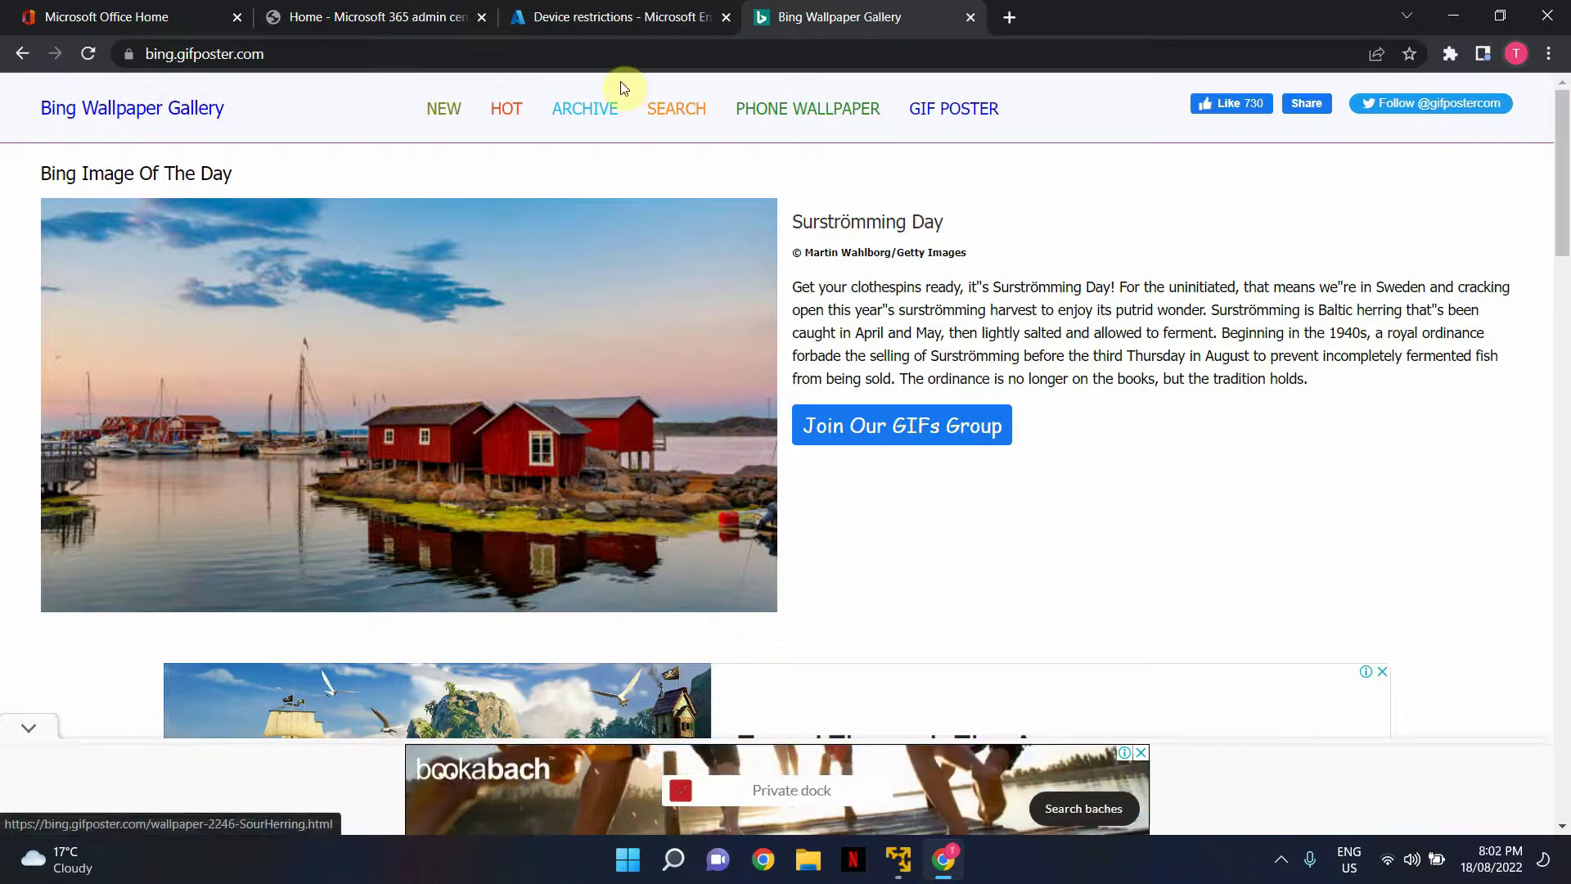
# Step: Paste the copied image address into the profile's Locked screen picture URL field
pyautogui.click(528, 17)
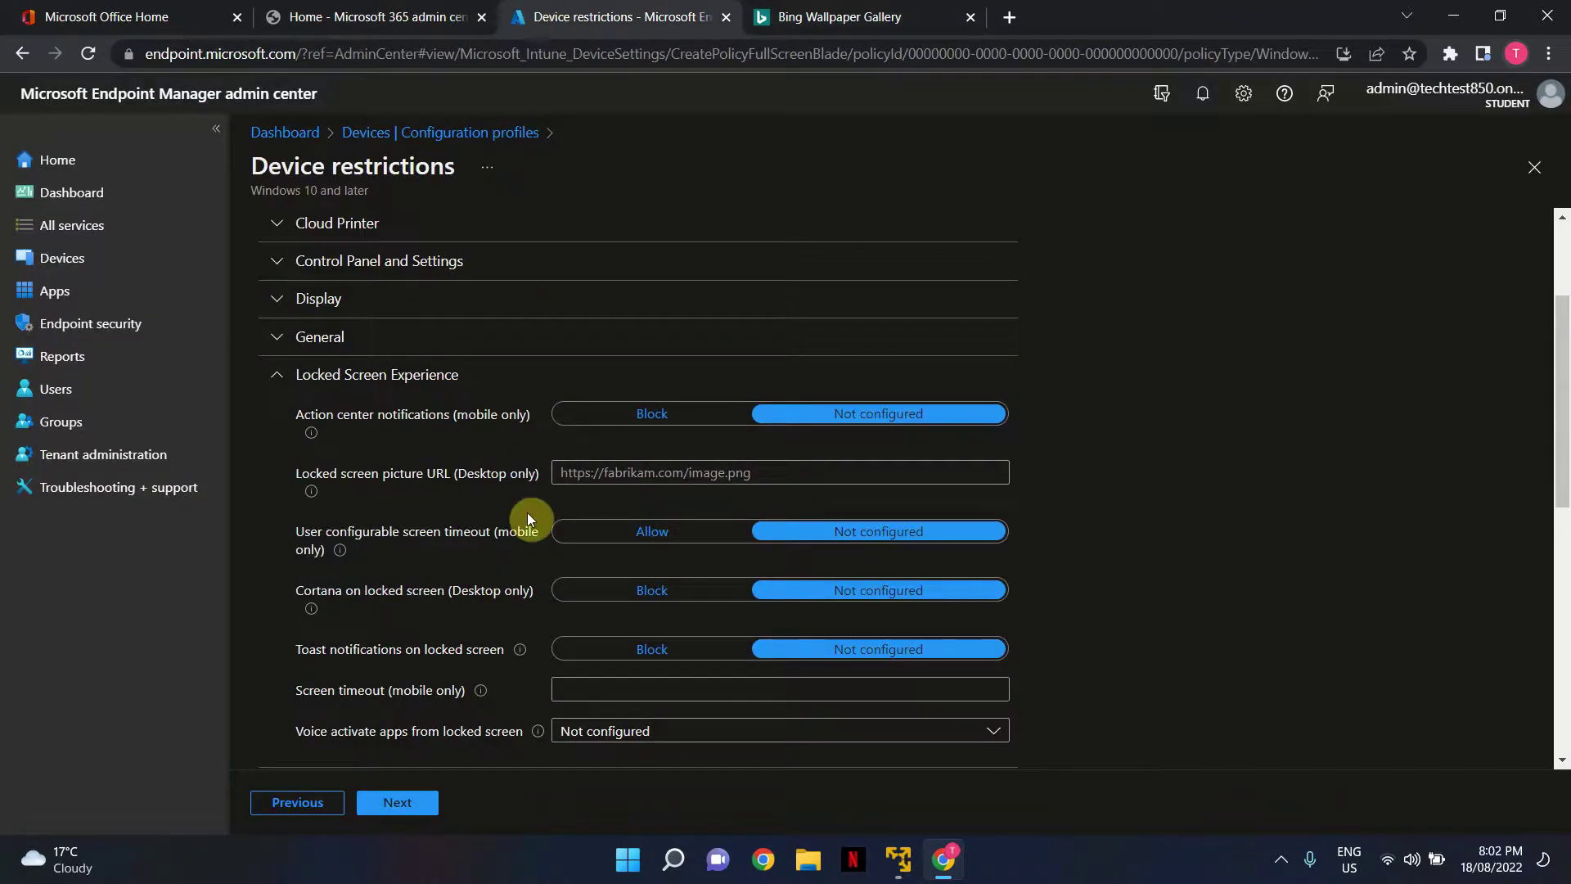
pyautogui.click(645, 483)
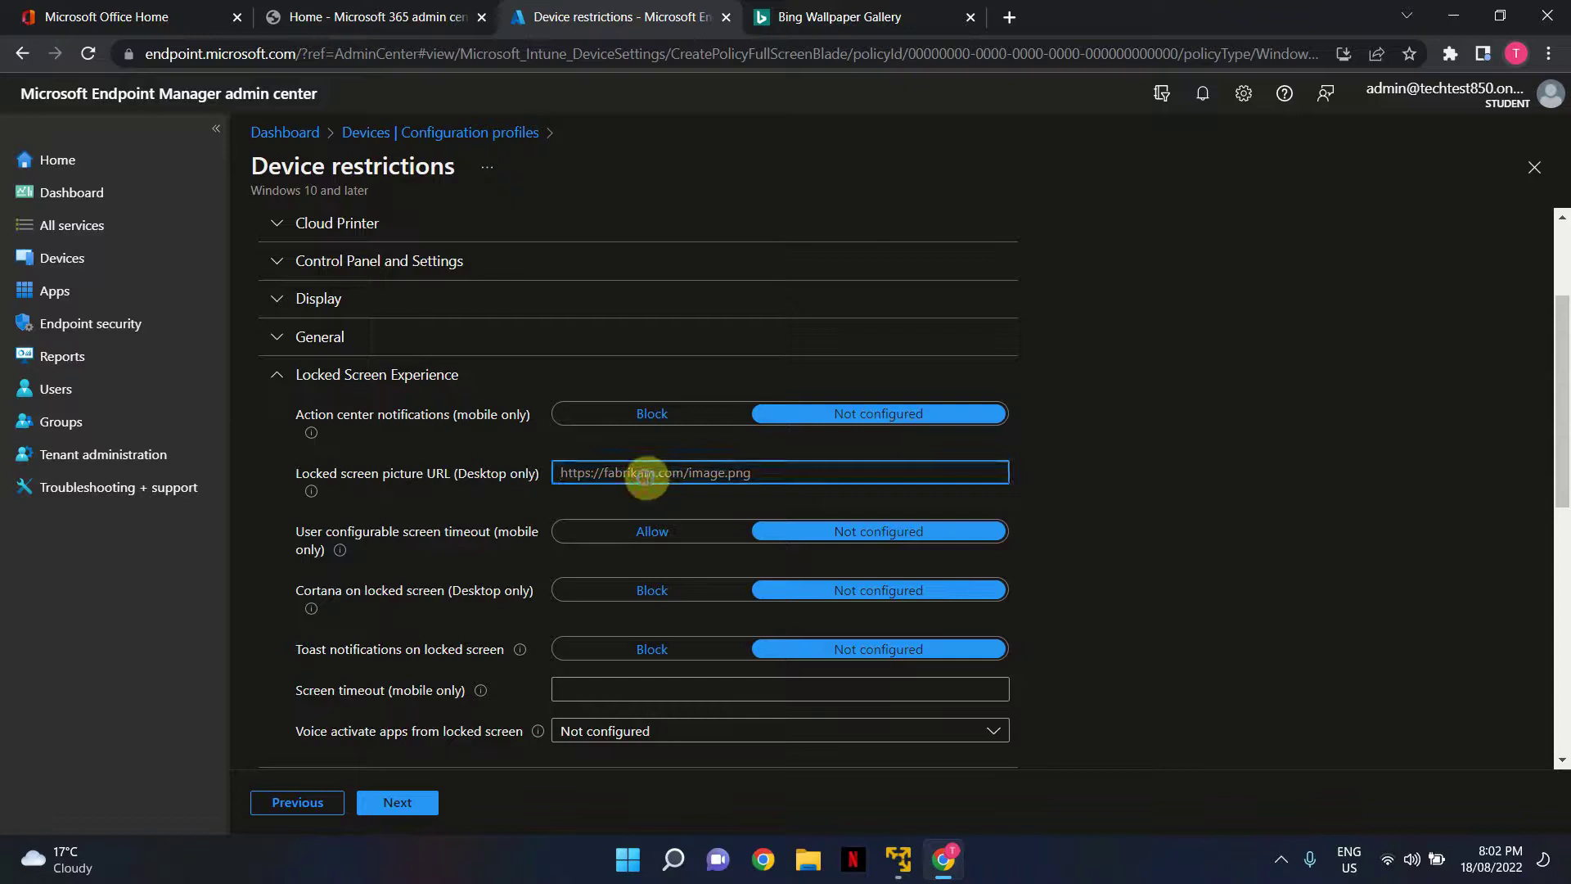
pyautogui.rightClick(646, 478)
pyautogui.click(720, 337)
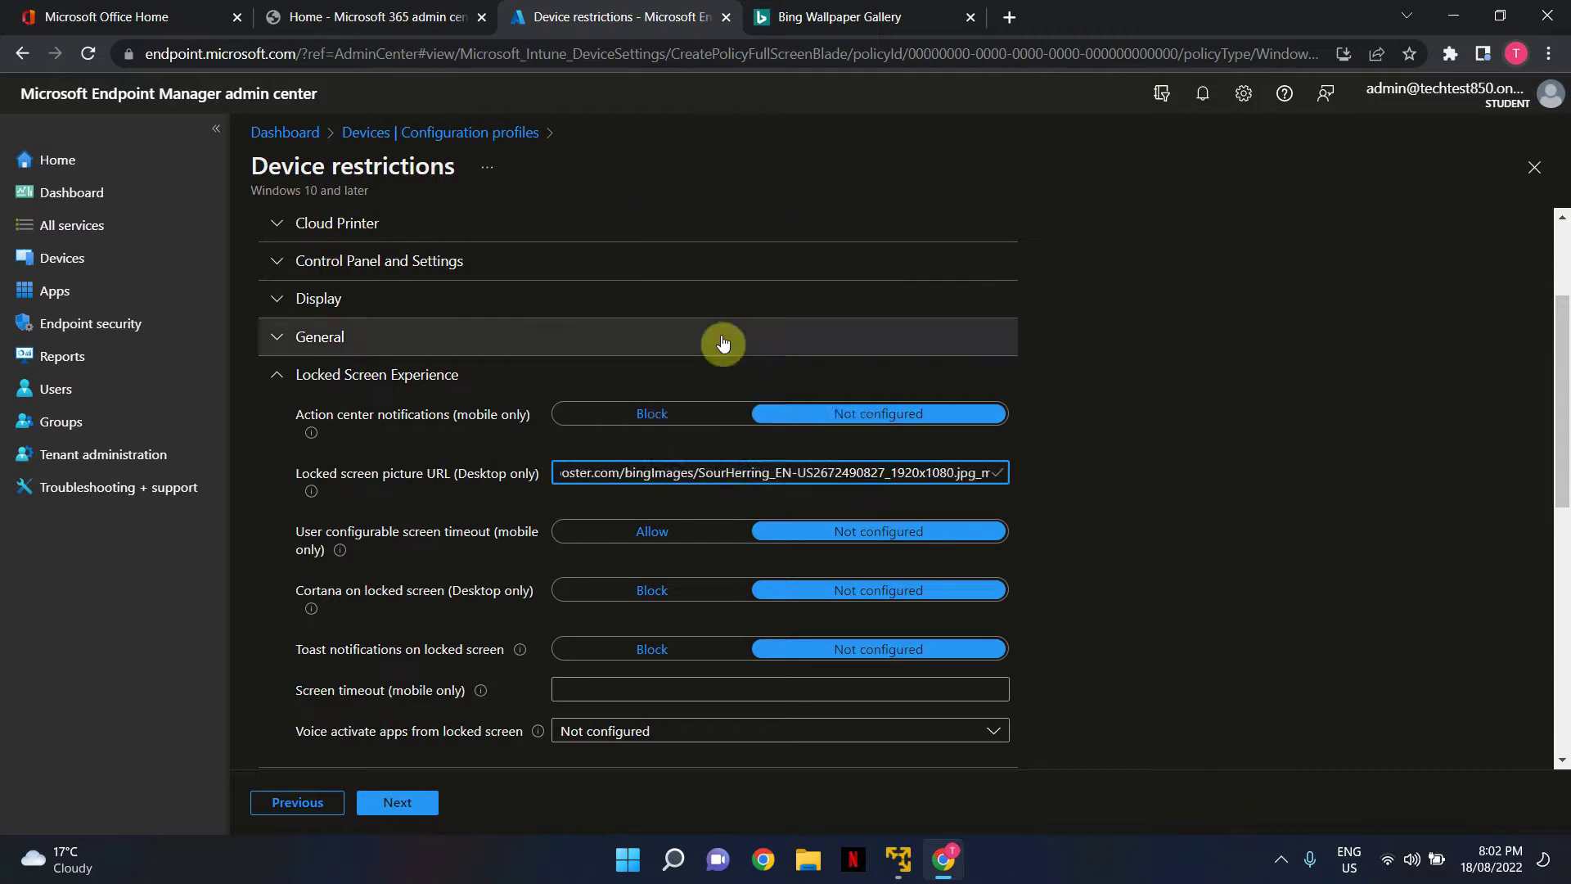
# Step: Delete the pasted gifposter URL so the Locked screen picture URL is empty again
pyautogui.click(728, 474)
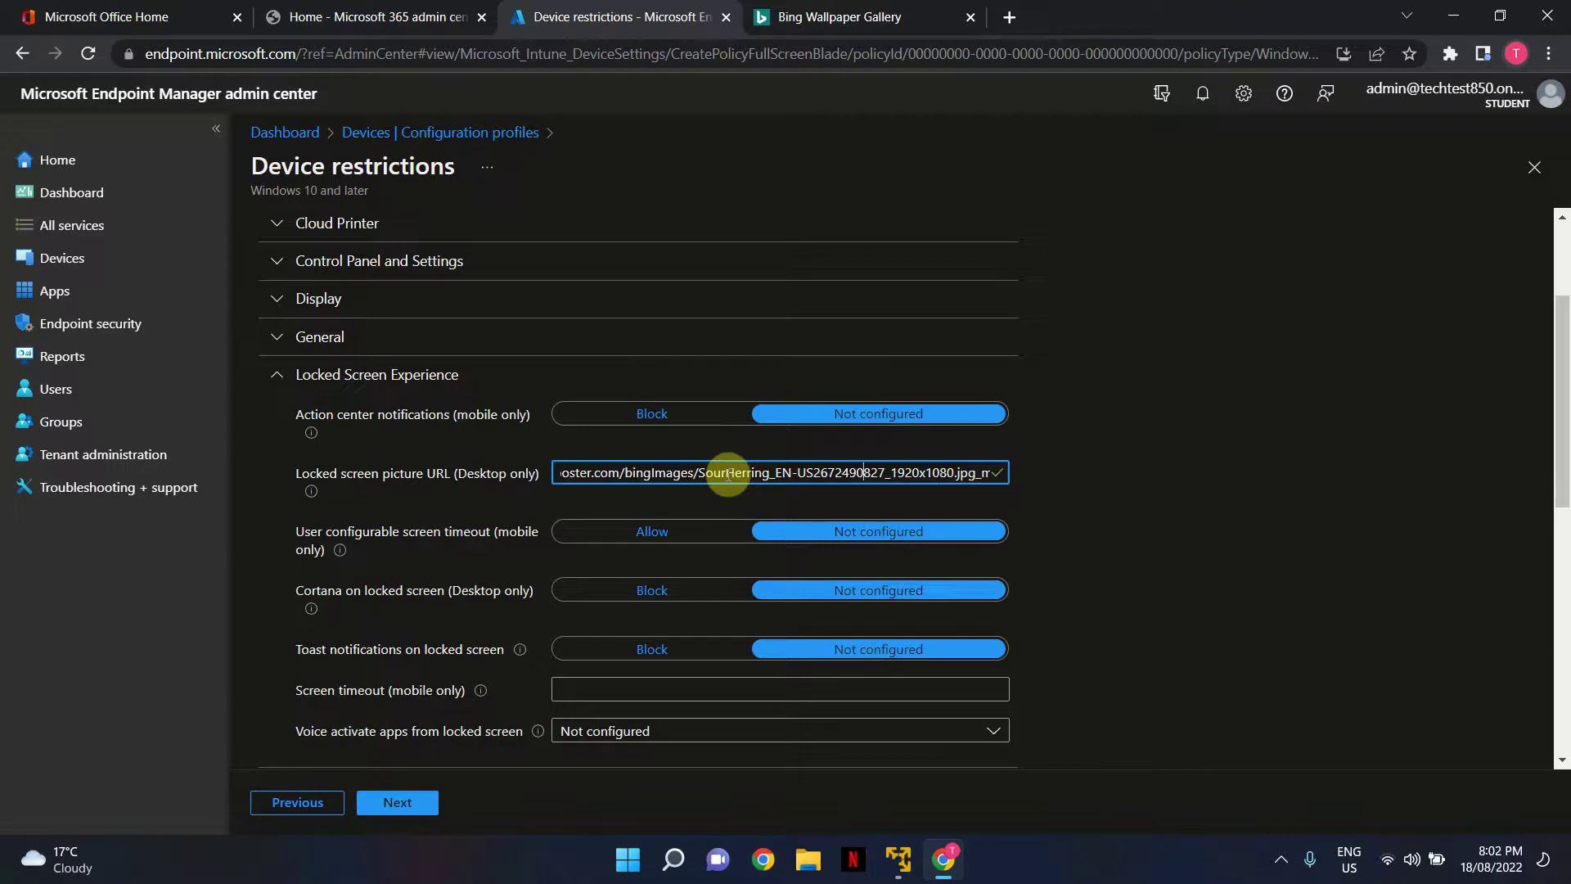
pyautogui.press('End')
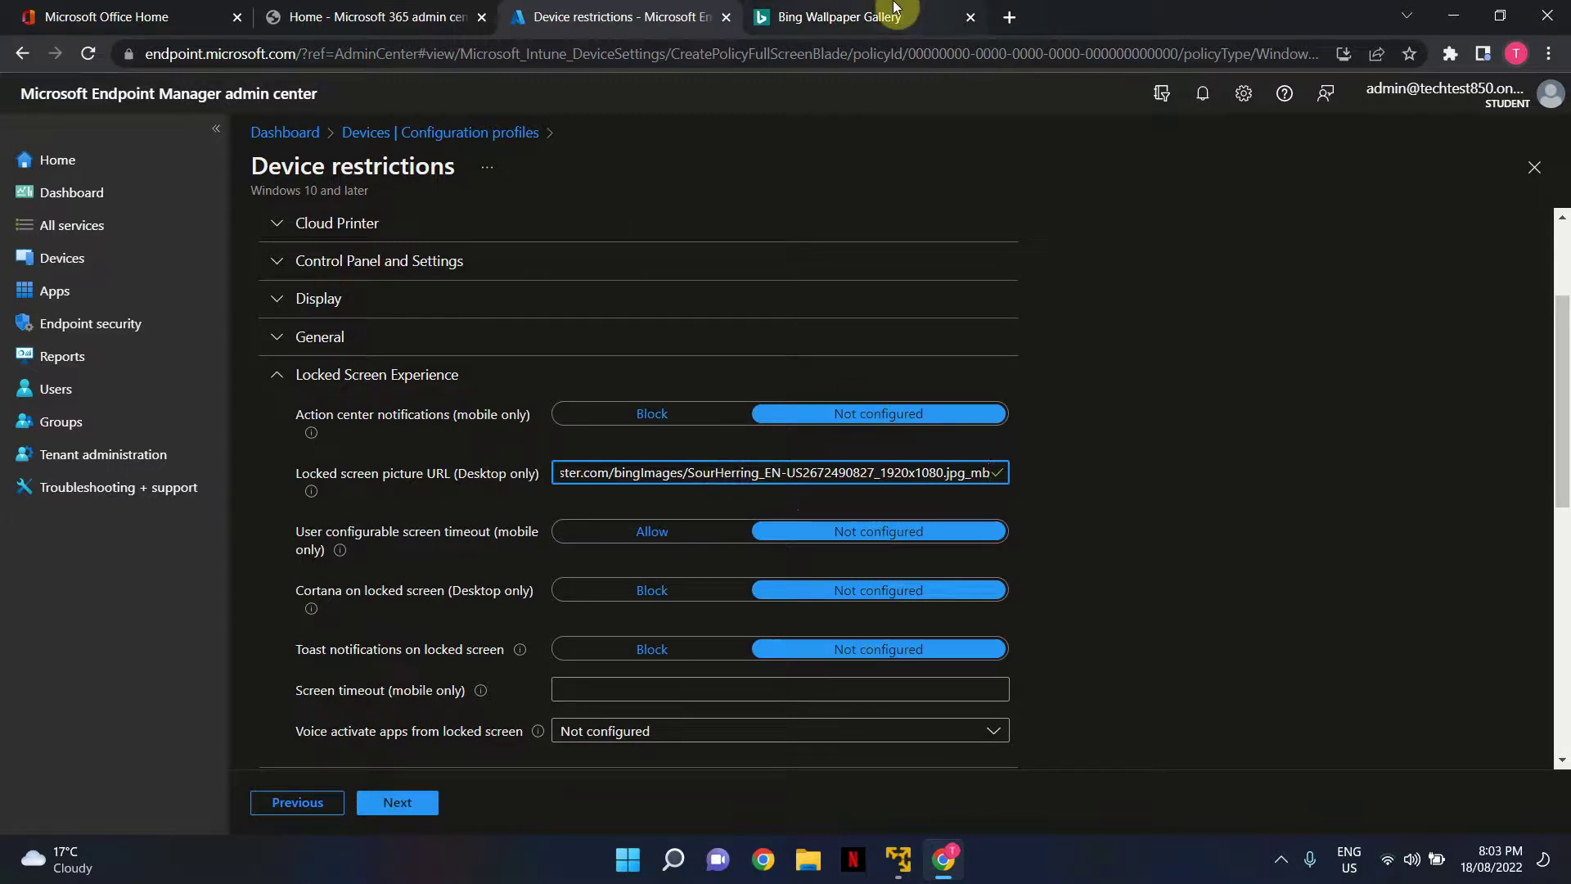
pyautogui.press('BackSpace')
pyautogui.press('BackSpace')
pyautogui.press('BackSpace')
pyautogui.press('BackSpace')
pyautogui.press('BackSpace')
pyautogui.press('BackSpace')
pyautogui.press('BackSpace')
pyautogui.press('BackSpace')
pyautogui.press('BackSpace')
pyautogui.press('BackSpace')
pyautogui.press('BackSpace')
pyautogui.press('BackSpace')
pyautogui.press('BackSpace')
pyautogui.press('BackSpace')
pyautogui.press('BackSpace')
pyautogui.press('BackSpace')
pyautogui.press('BackSpace')
pyautogui.press('BackSpace')
pyautogui.press('BackSpace')
pyautogui.press('BackSpace')
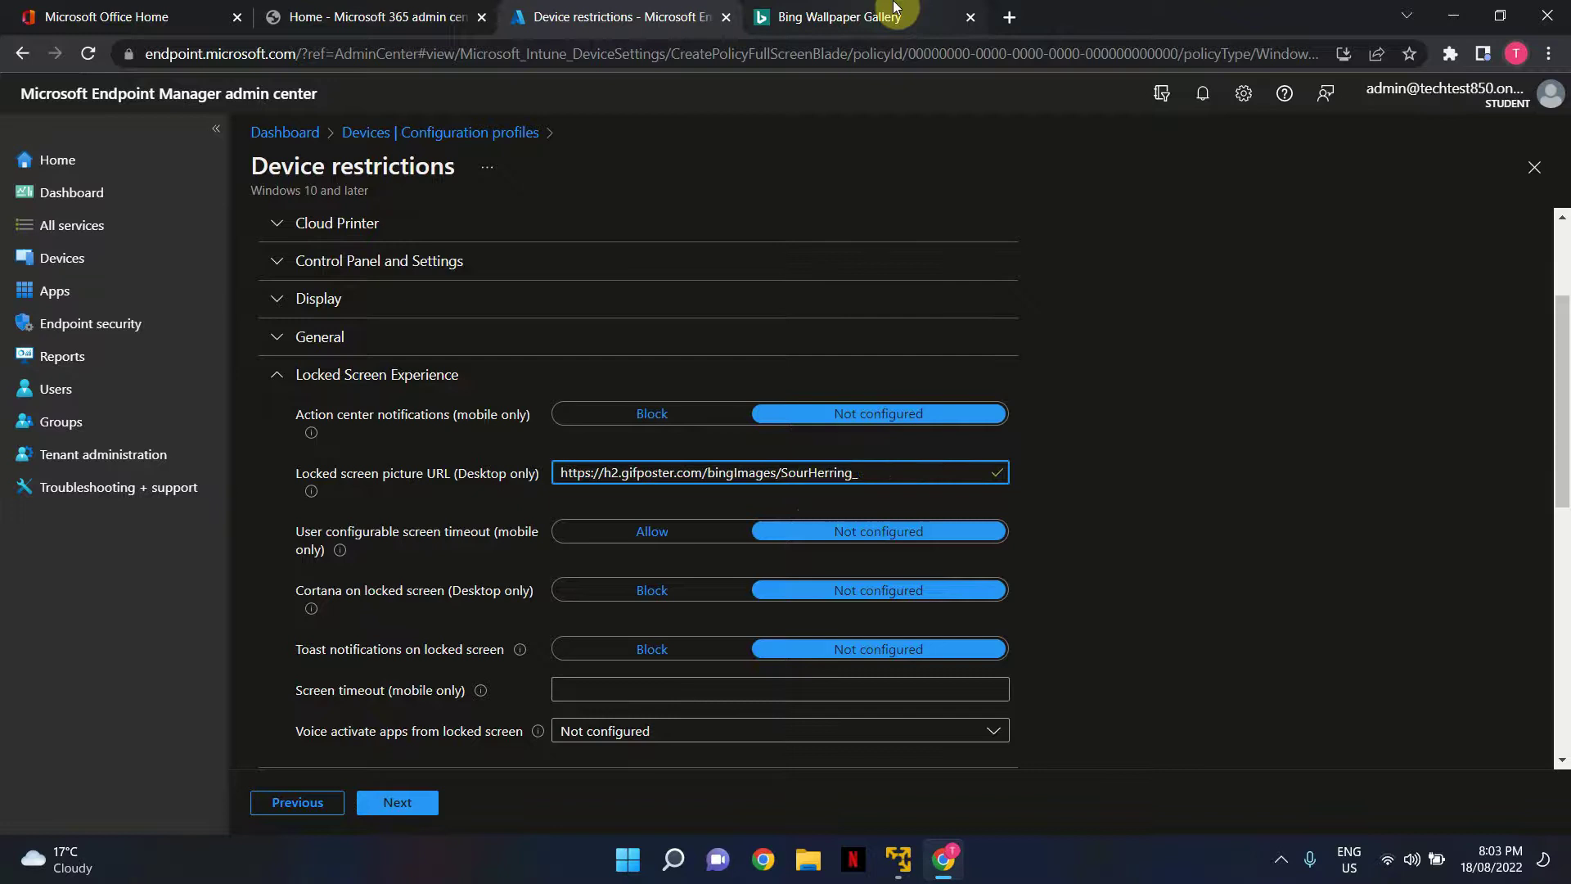
pyautogui.press('BackSpace')
pyautogui.press('BackSpace')
pyautogui.press('BackSpace')
pyautogui.press('BackSpace')
pyautogui.press('BackSpace')
pyautogui.press('BackSpace')
pyautogui.press('BackSpace')
pyautogui.press('BackSpace')
pyautogui.press('BackSpace')
pyautogui.press('BackSpace')
pyautogui.press('BackSpace')
pyautogui.press('BackSpace')
pyautogui.press('BackSpace')
pyautogui.press('BackSpace')
pyautogui.press('BackSpace')
pyautogui.press('BackSpace')
pyautogui.press('BackSpace')
pyautogui.press('BackSpace')
pyautogui.press('BackSpace')
pyautogui.press('BackSpace')
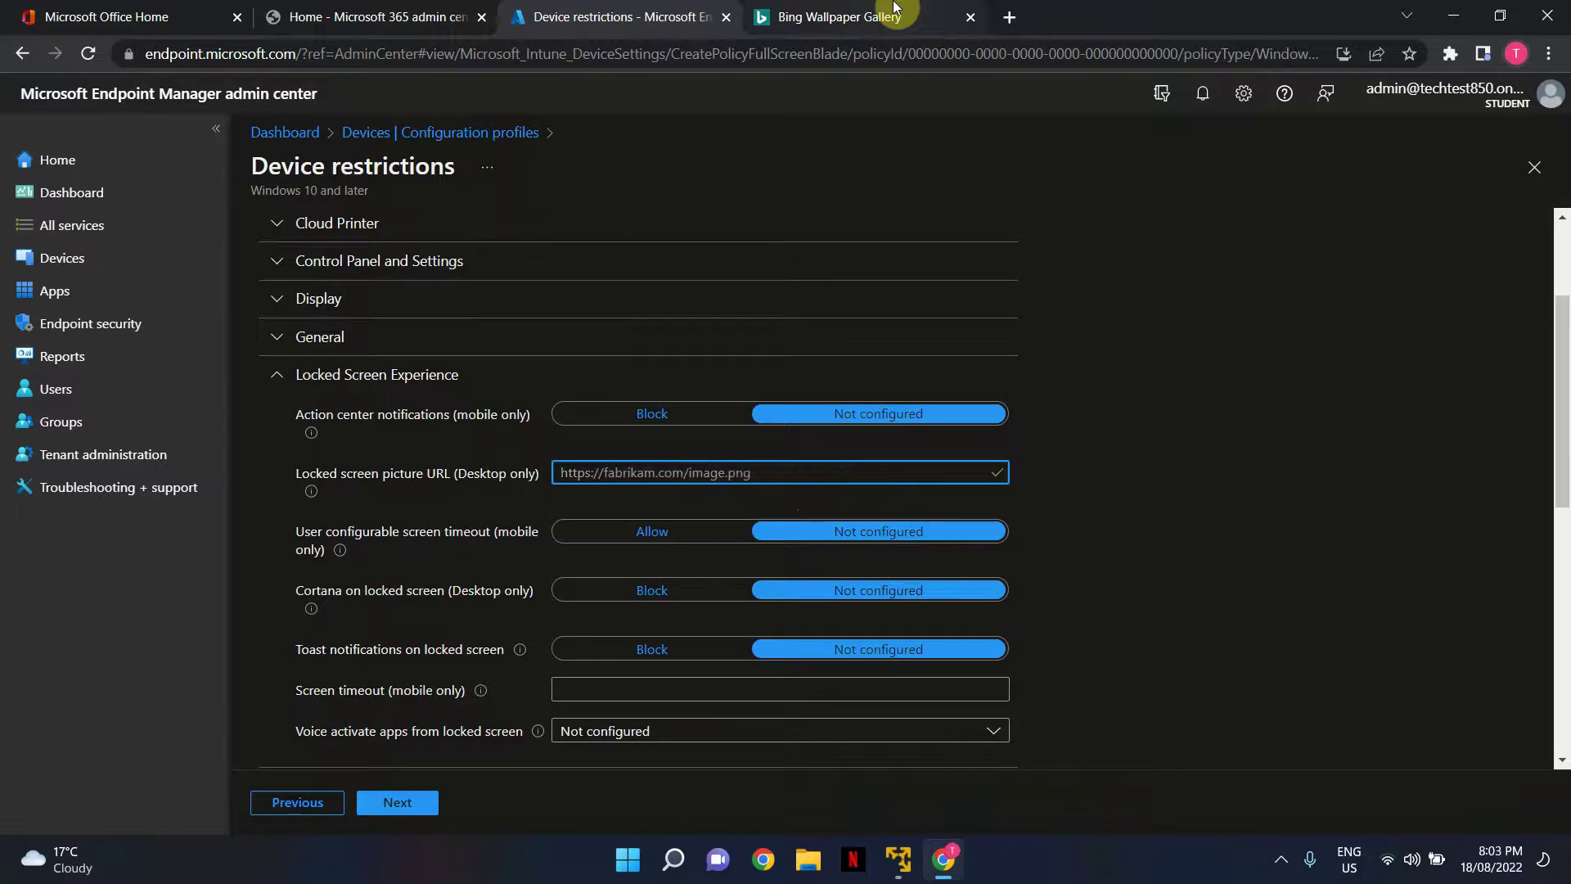
pyautogui.click(1171, 354)
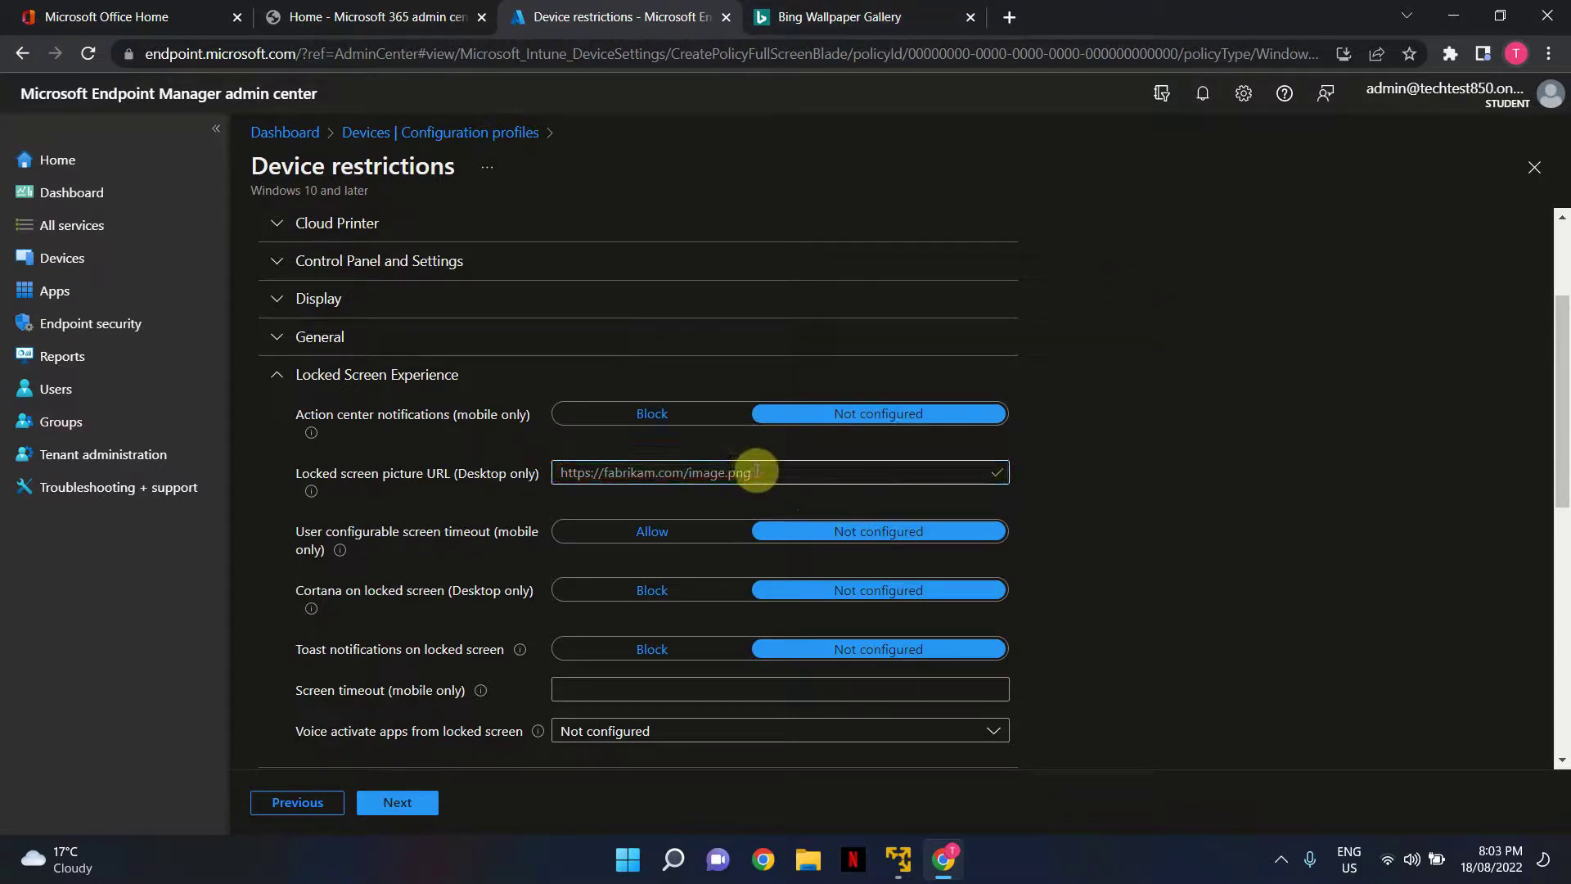
pyautogui.click(859, 17)
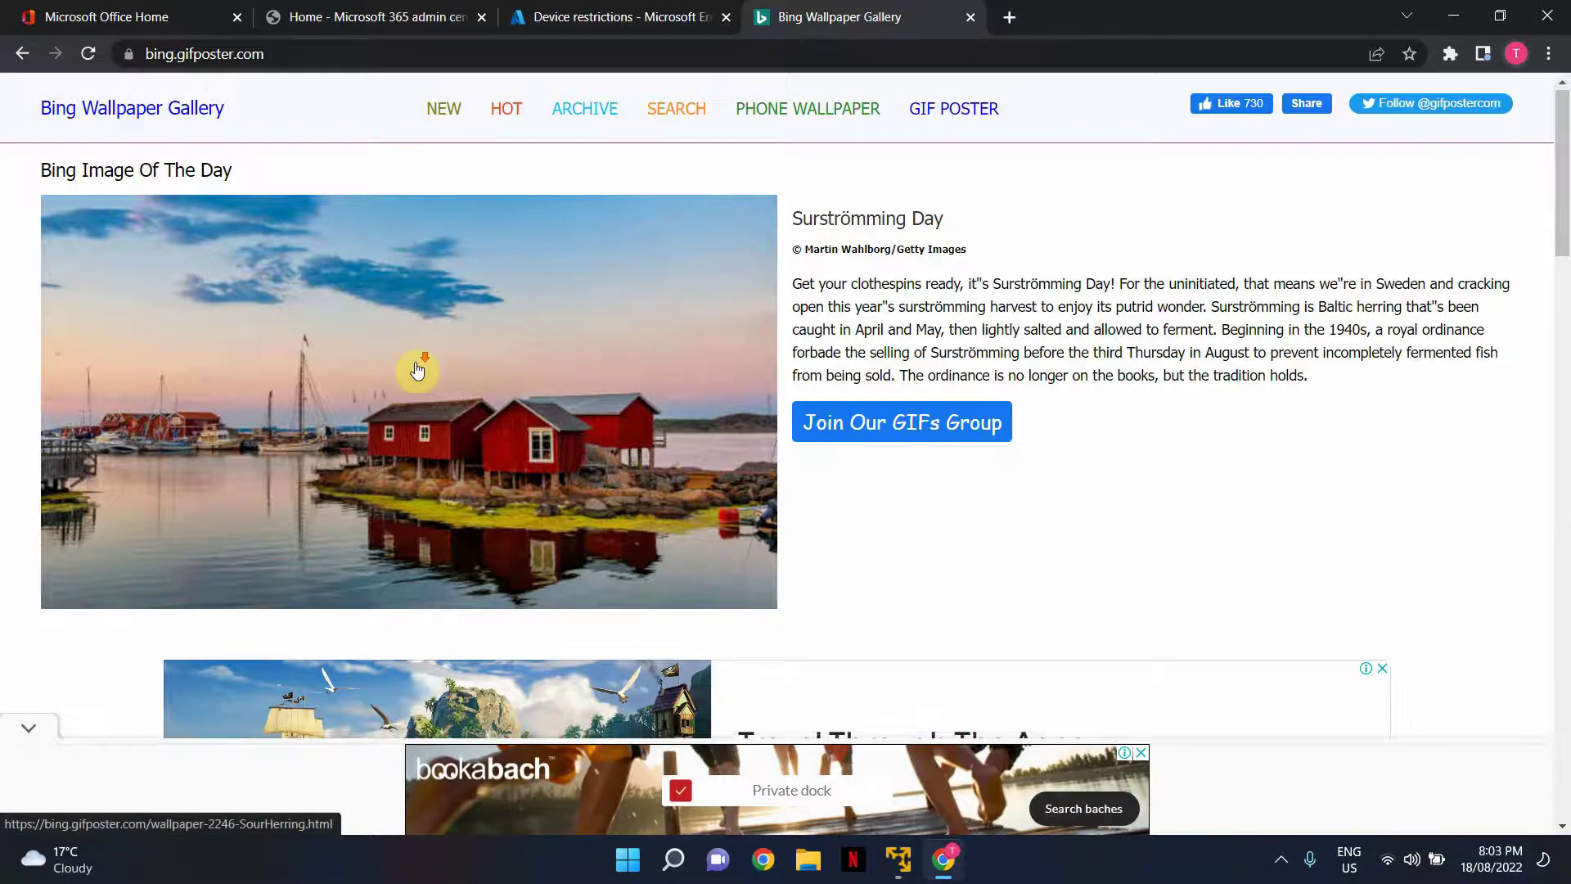
# Step: Go back to the Google results and open the Bing Wallpaper Archive site
pyautogui.scroll(-5, 415, 361)
pyautogui.scroll(5, 415, 361)
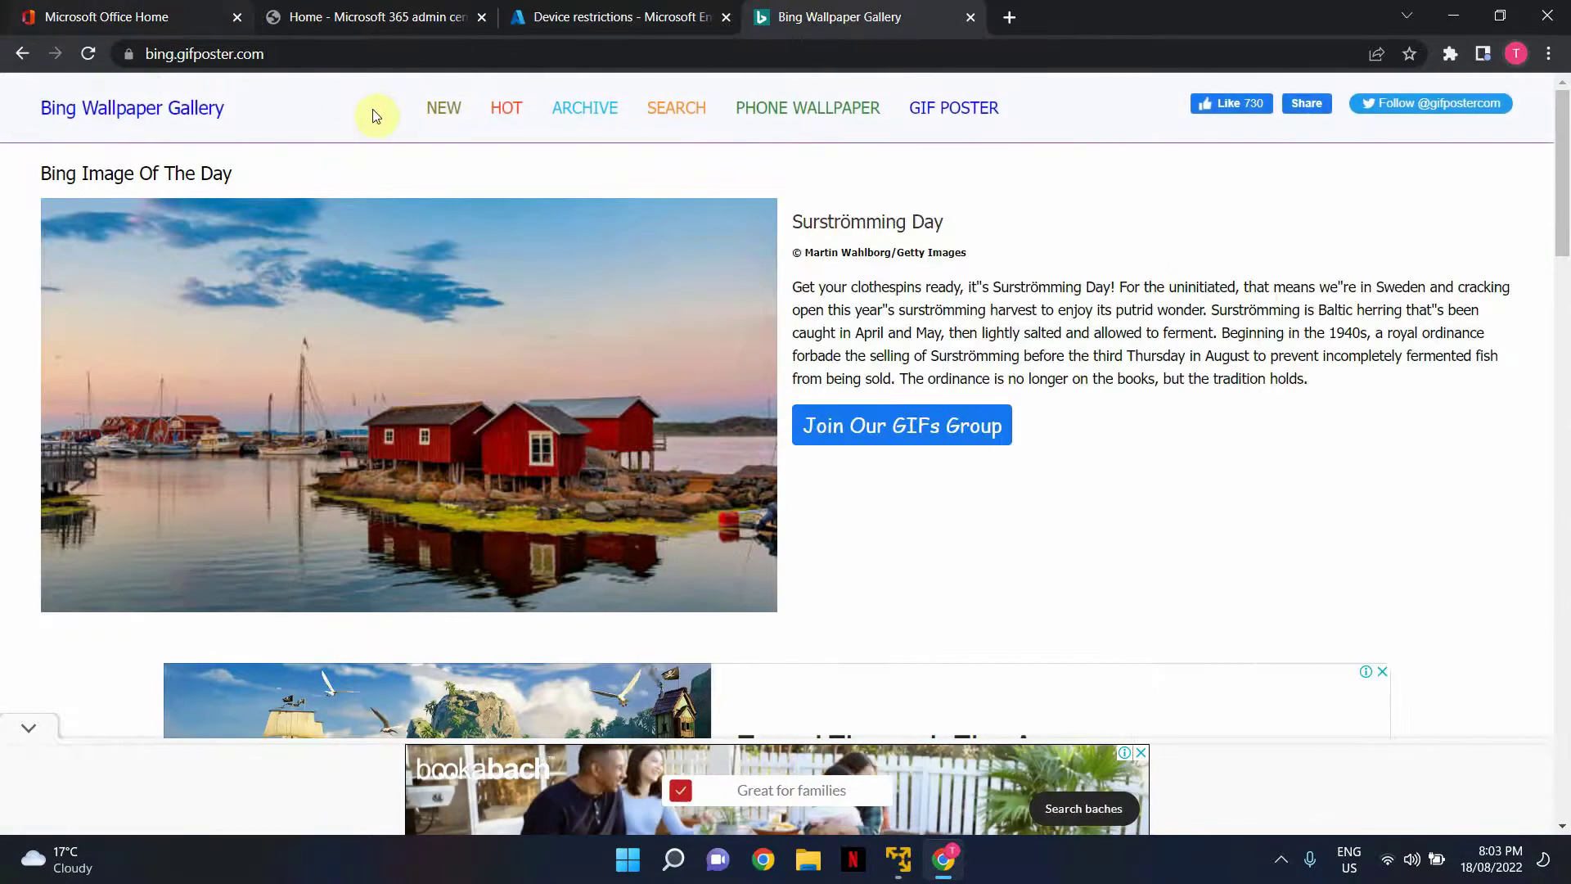
pyautogui.click(20, 52)
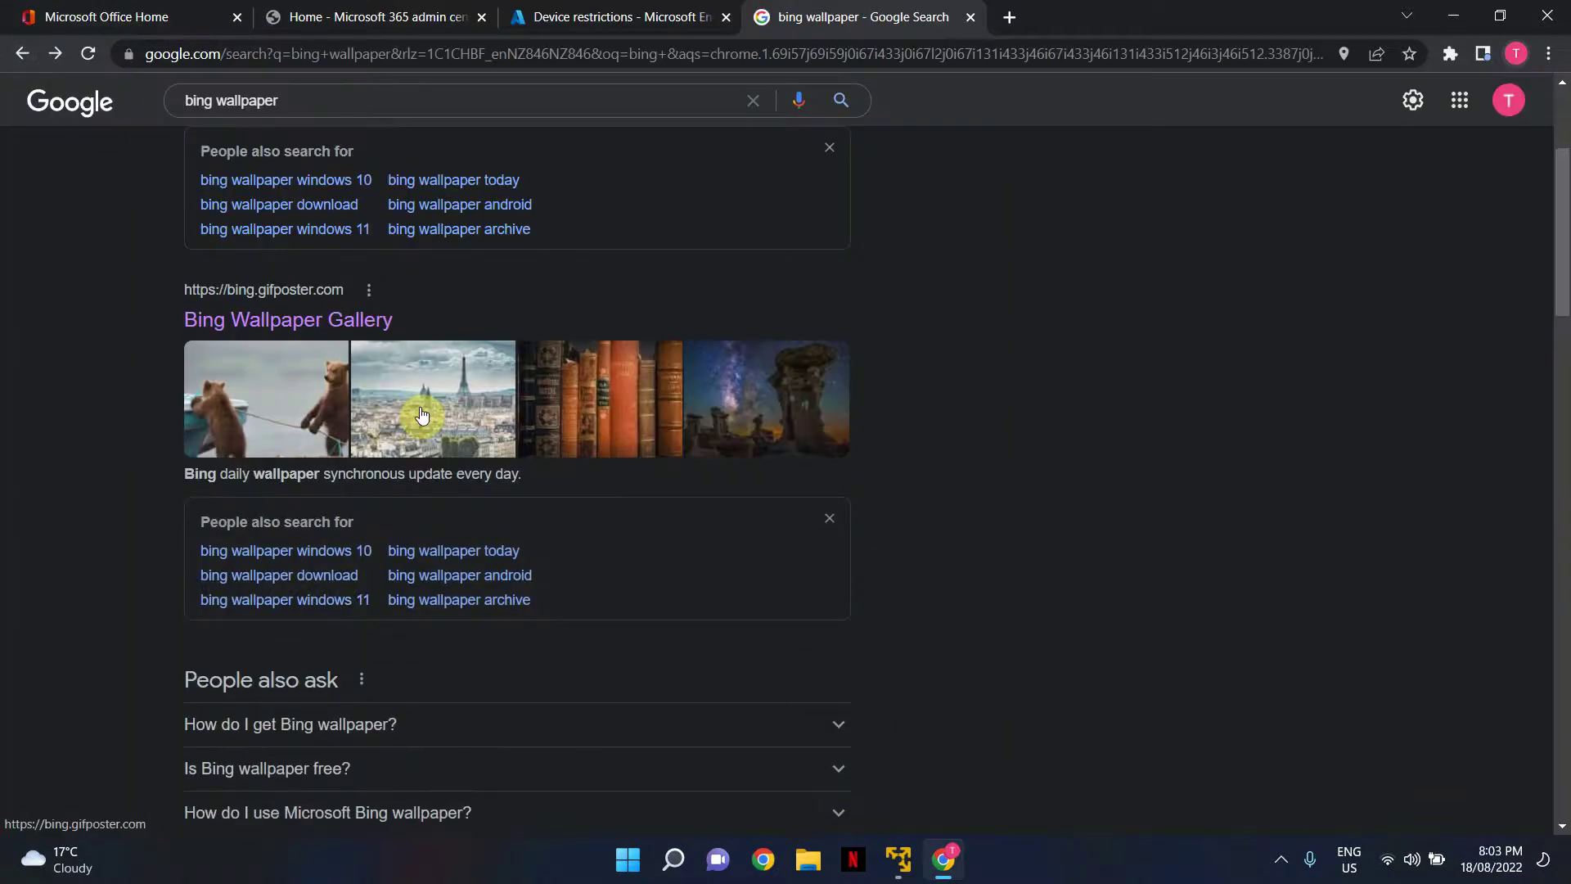
pyautogui.scroll(-5, 421, 415)
pyautogui.scroll(-2, 451, 685)
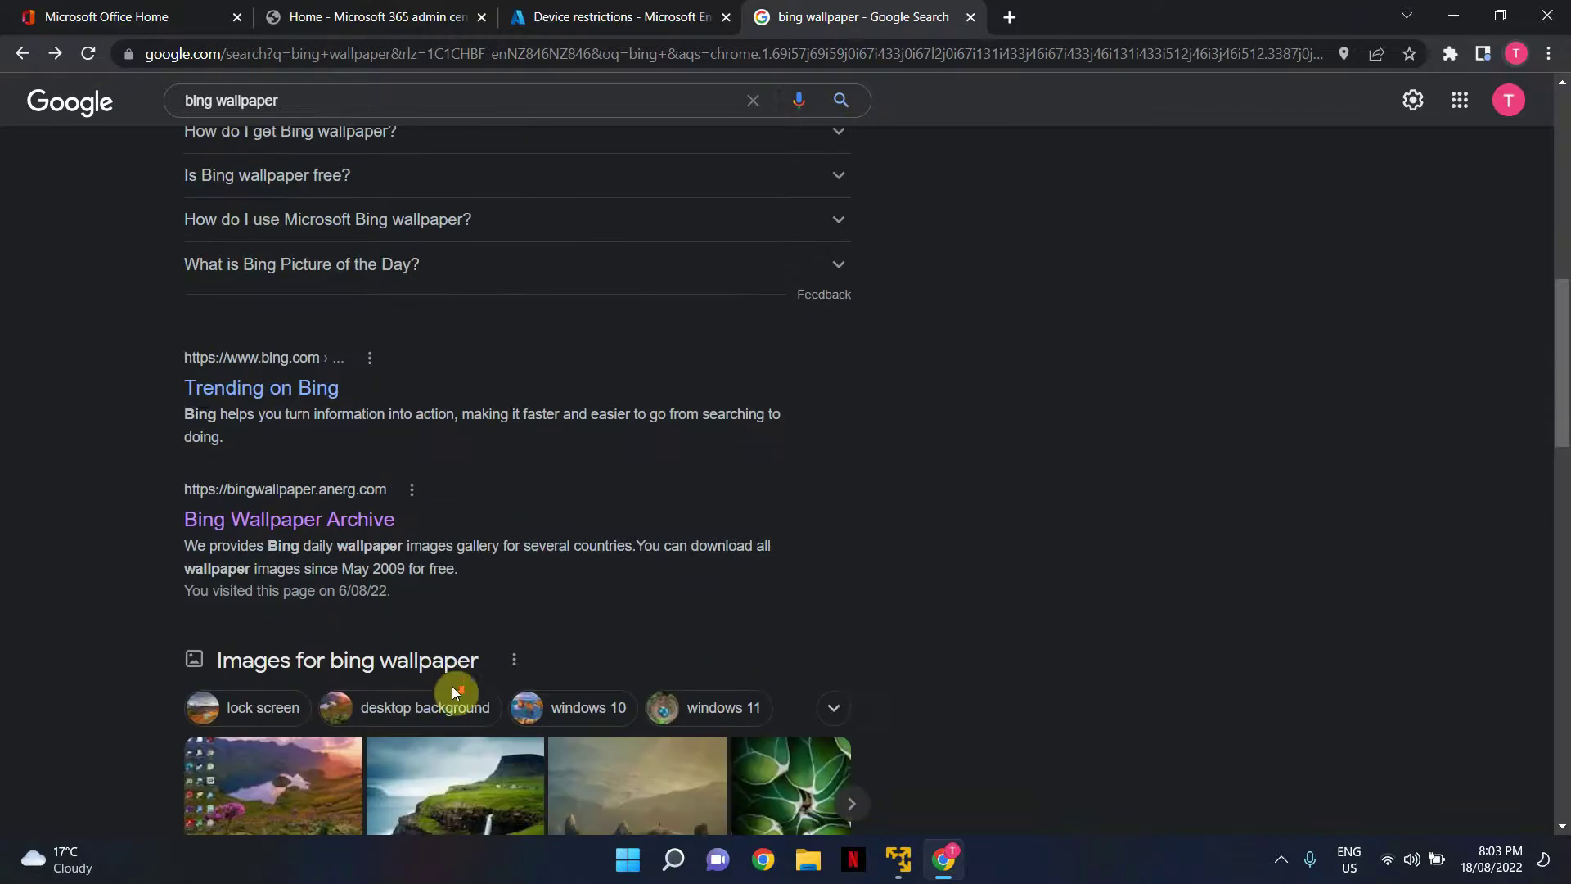
pyautogui.click(320, 524)
# Step: Open the Panther chameleon wallpaper and copy its image address
pyautogui.scroll(-5, 618, 482)
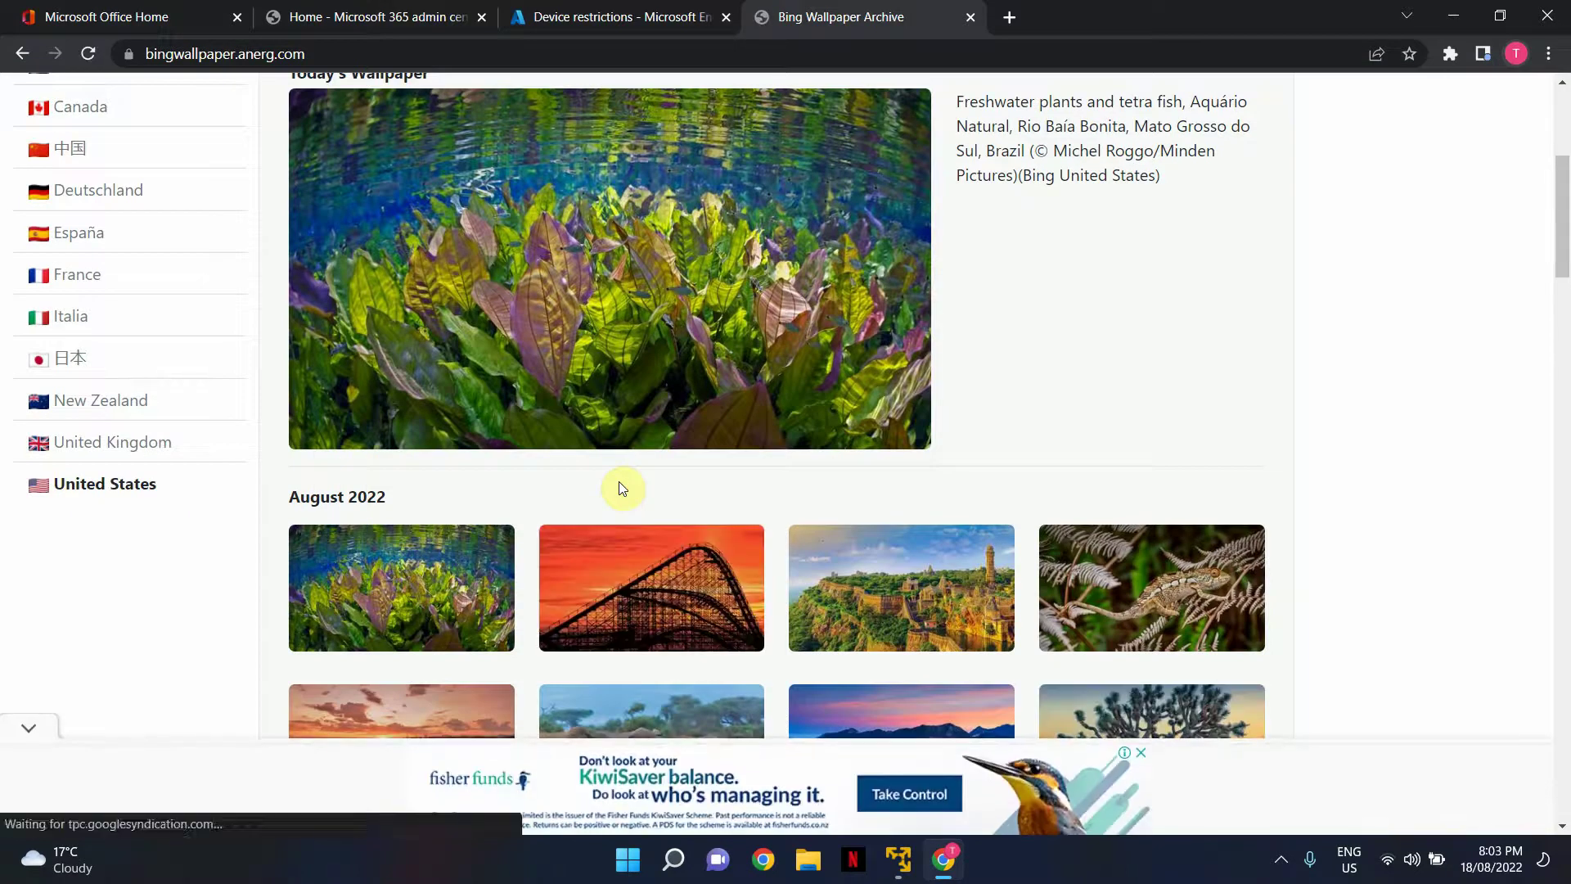
pyautogui.click(1050, 563)
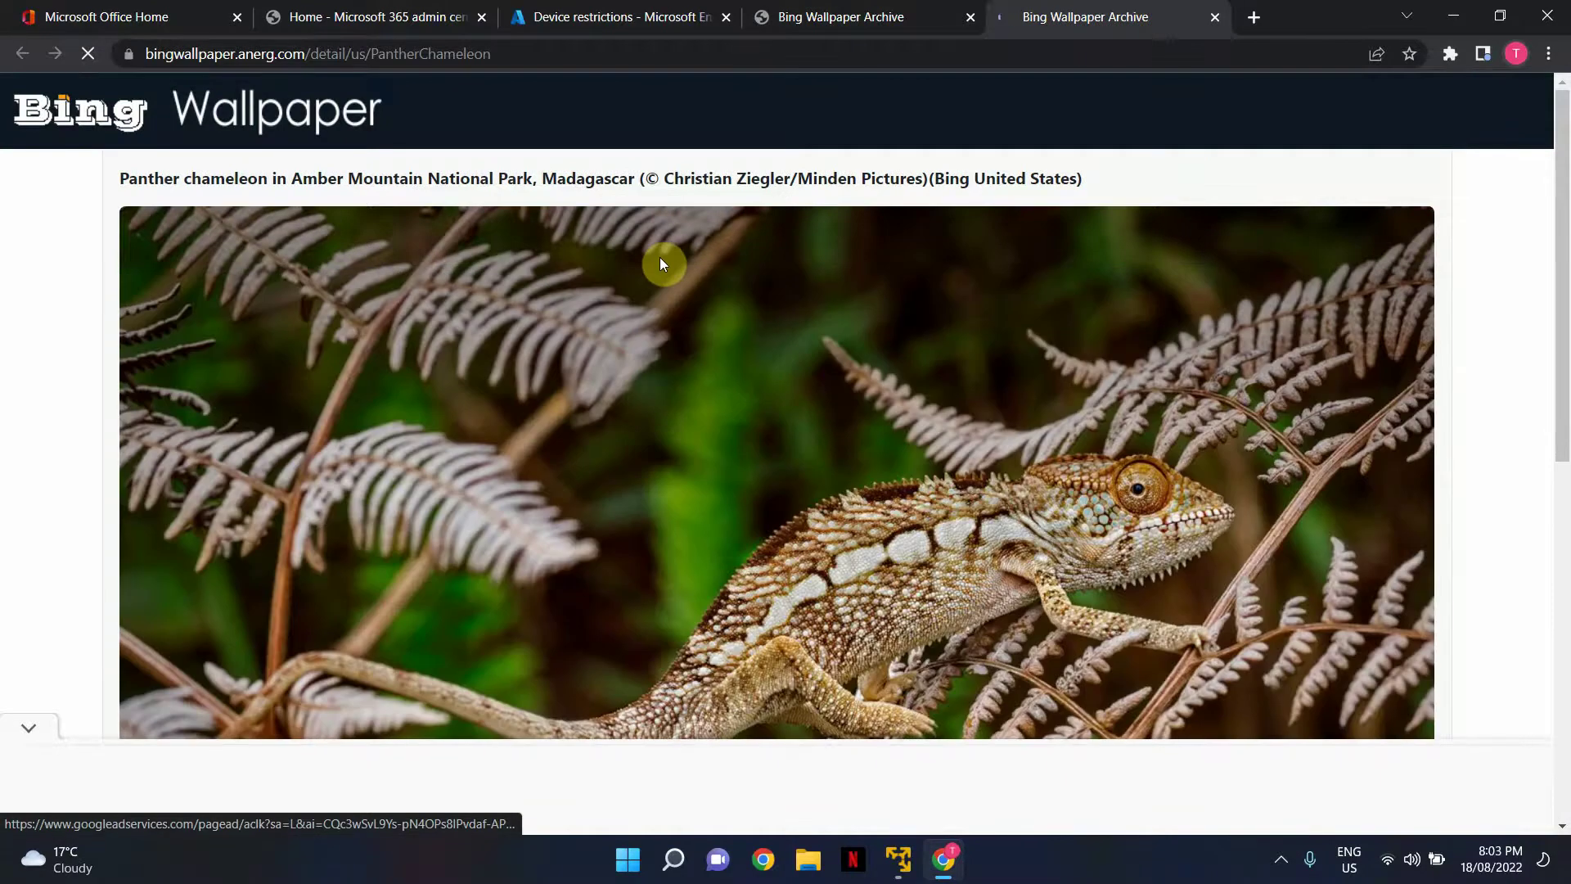
pyautogui.rightClick(653, 330)
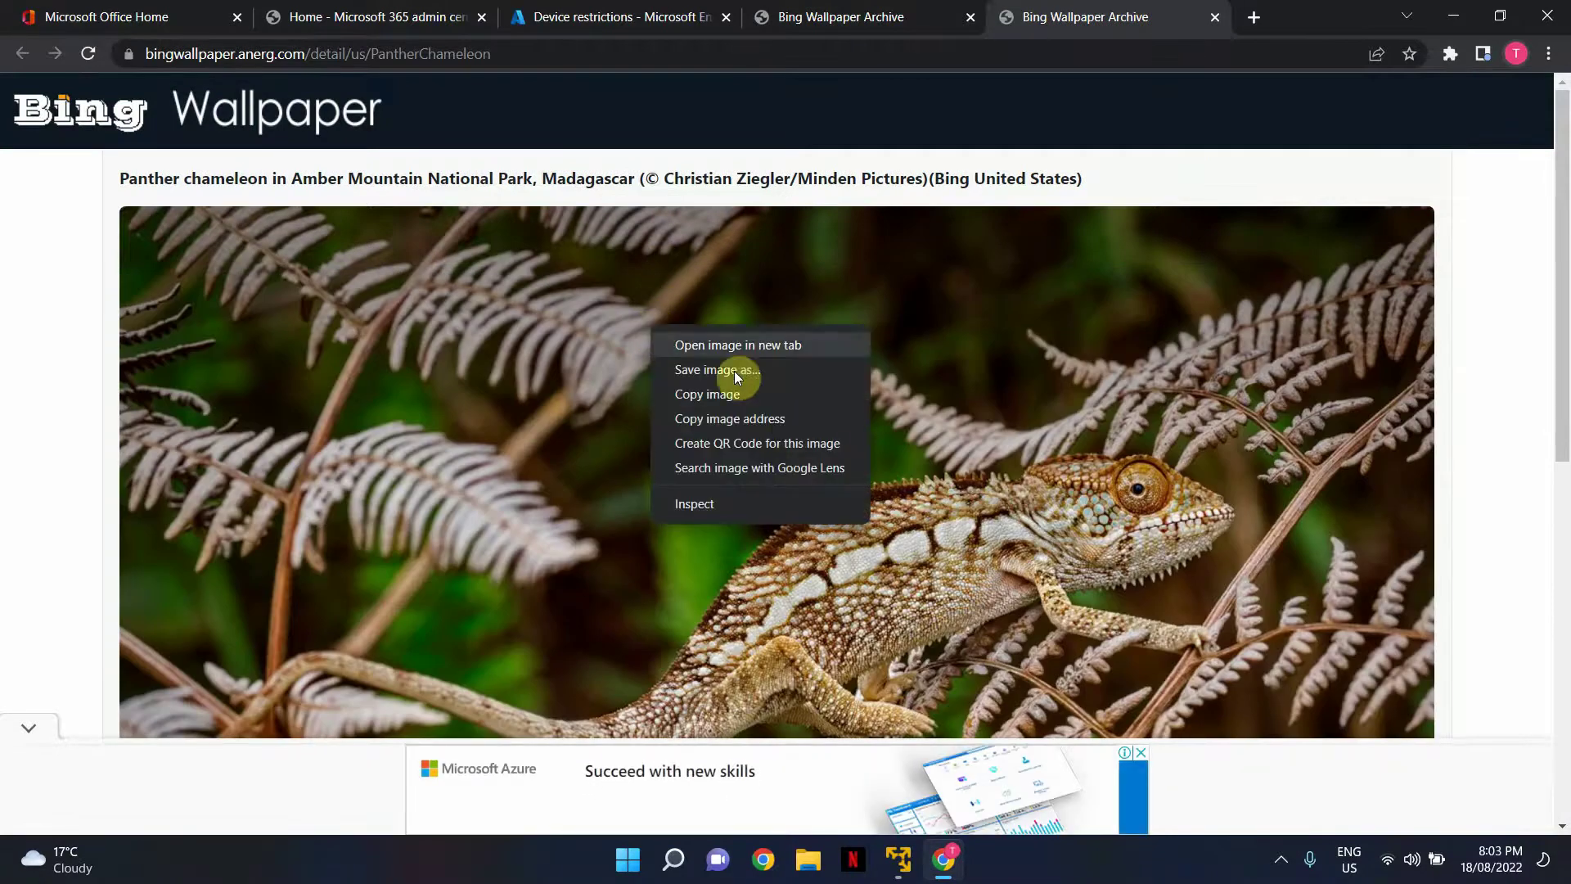
pyautogui.click(735, 420)
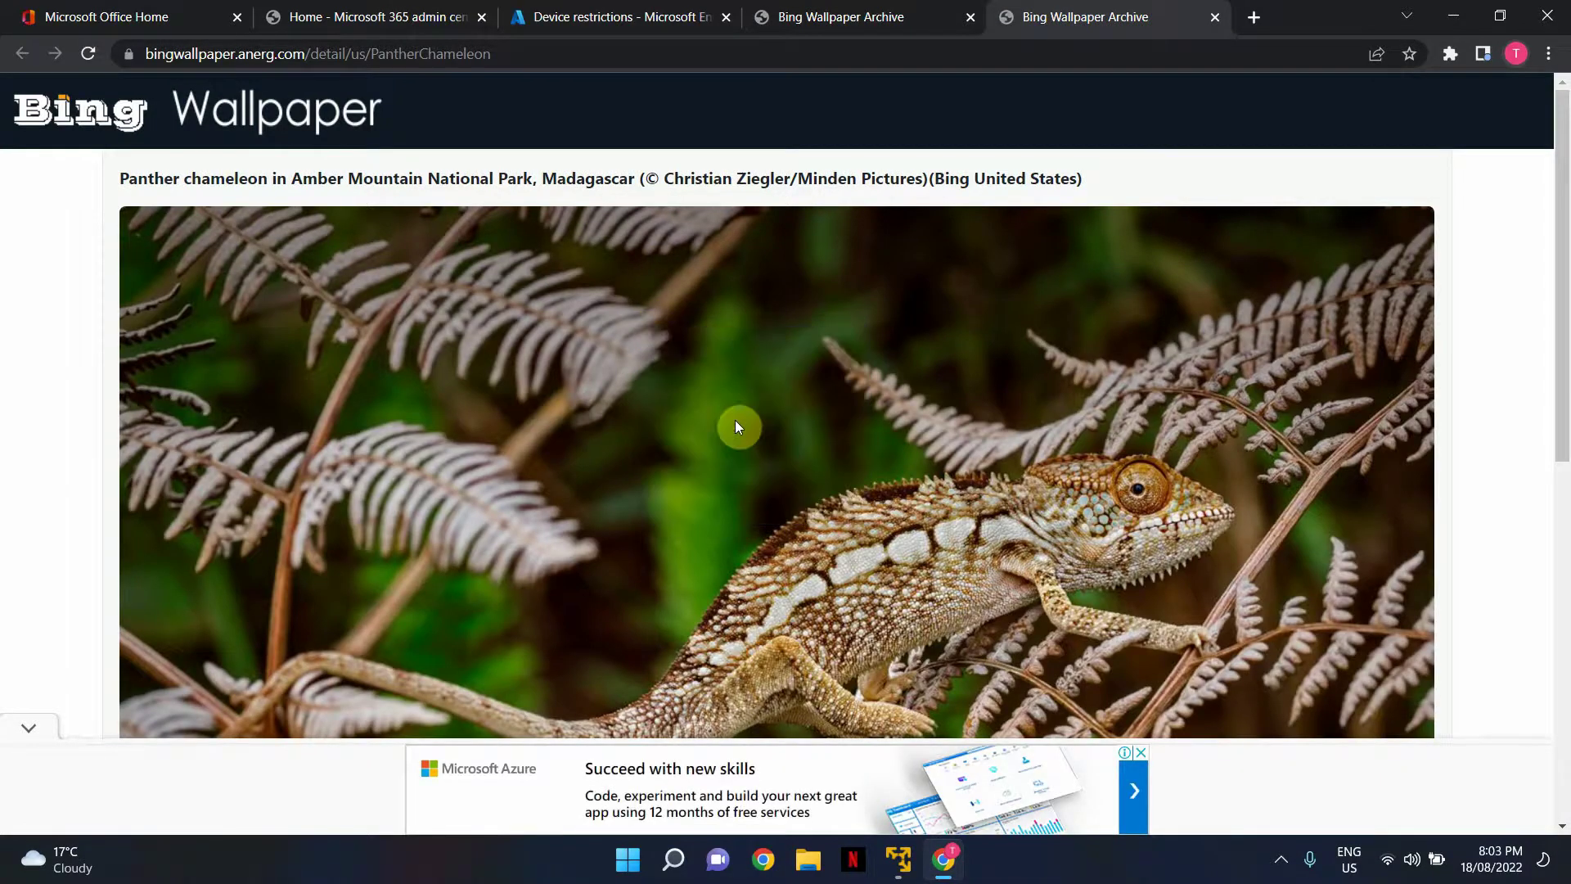
pyautogui.click(591, 17)
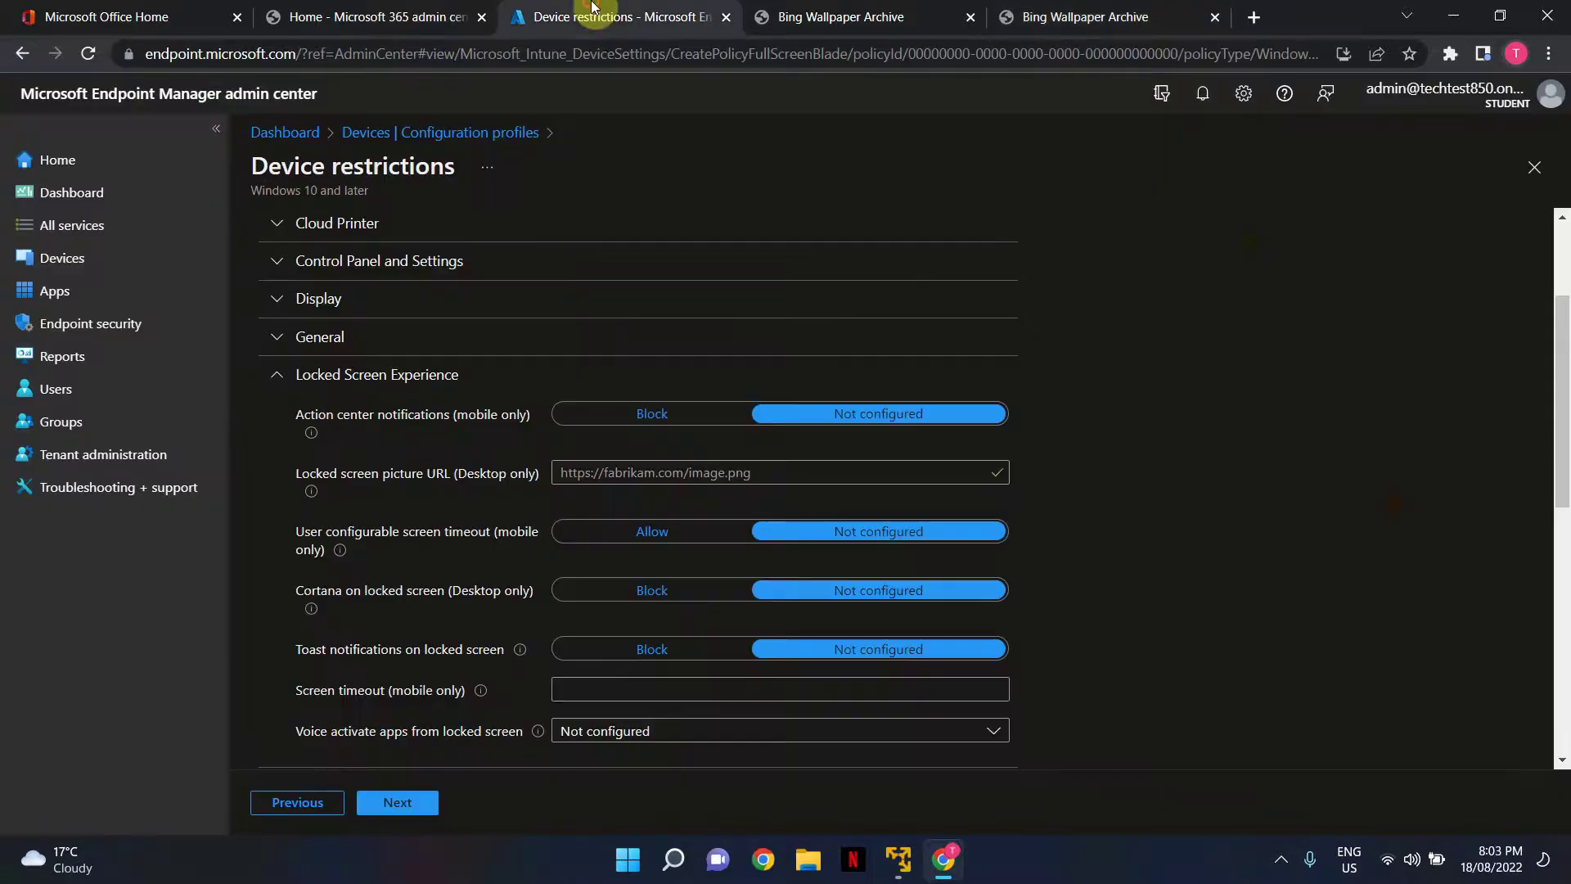
# Step: Paste the Panther chameleon JPG address into the Locked screen picture URL (Desktop only) field
pyautogui.click(604, 474)
pyautogui.hotkey('ctrl', 'v')
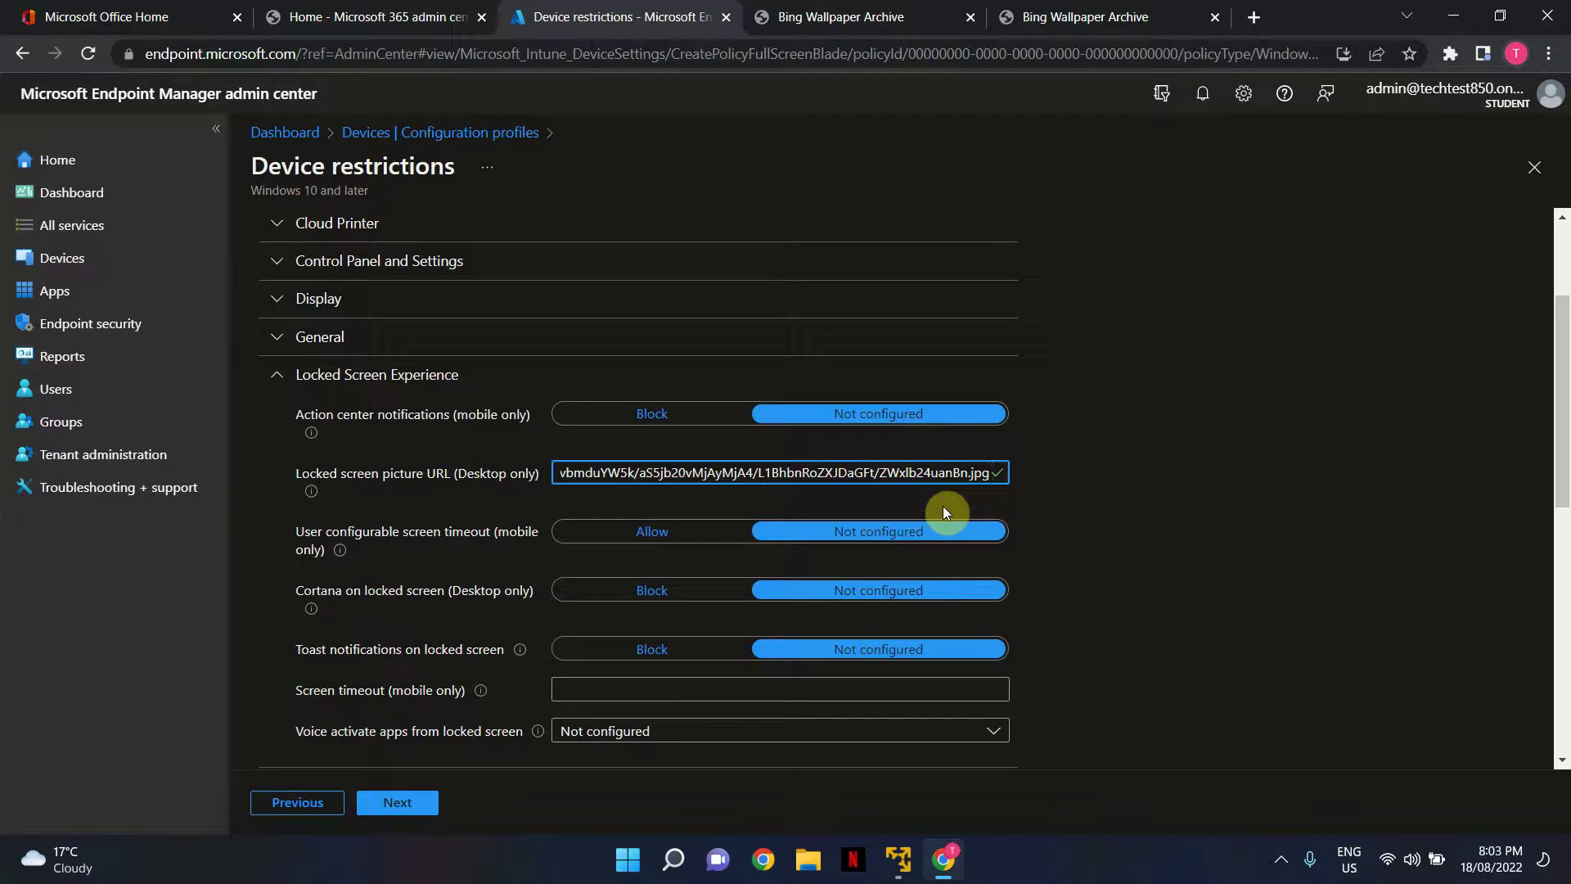
pyautogui.click(1157, 519)
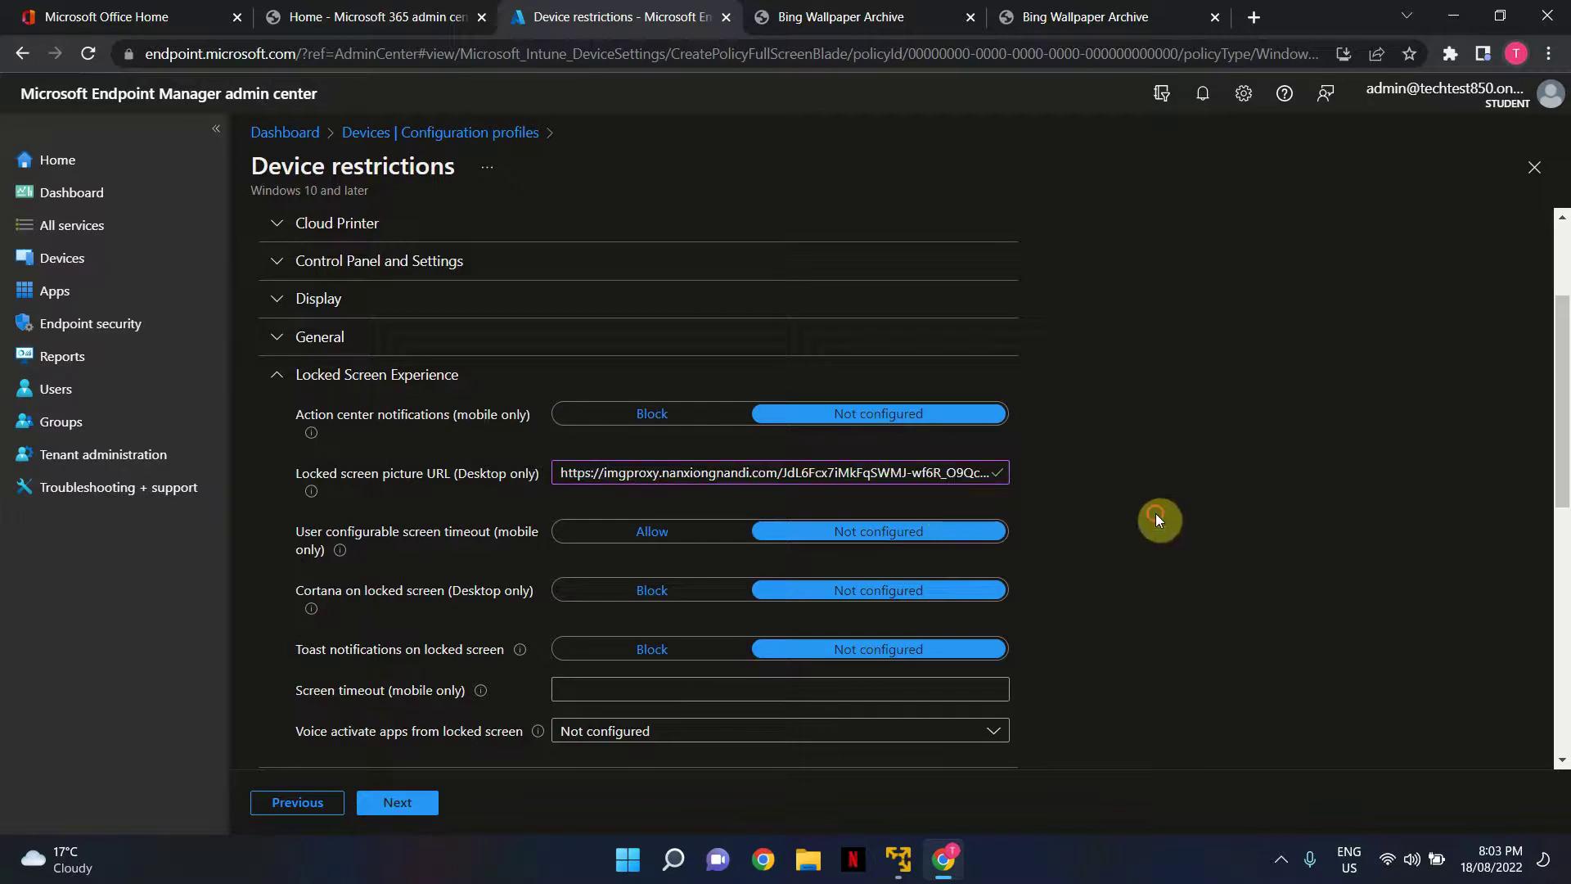
pyautogui.scroll(-2, 1157, 517)
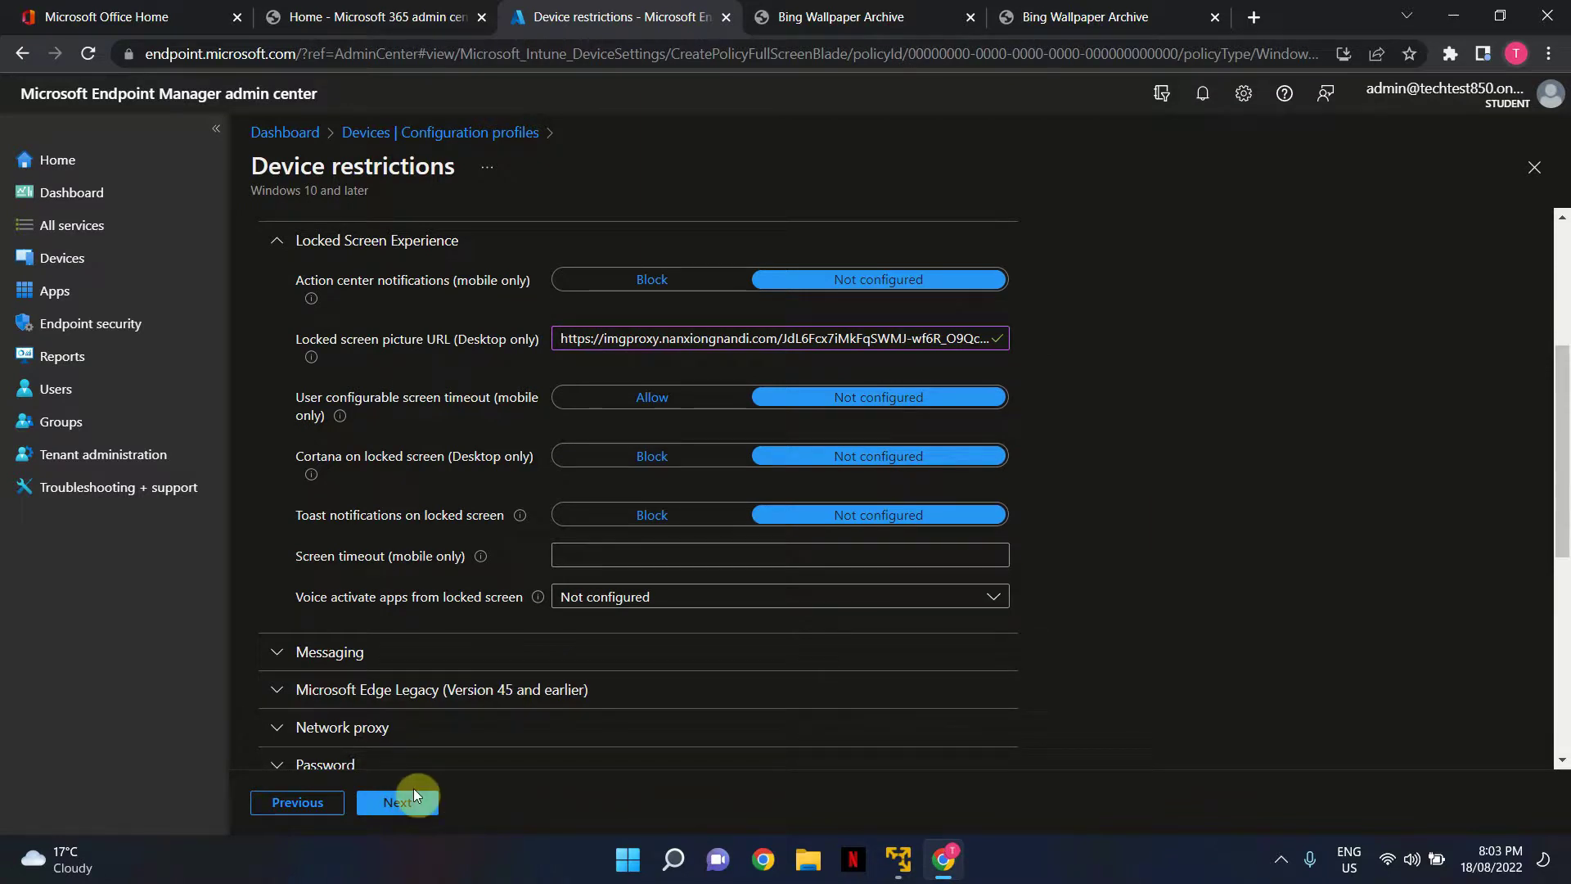
# Step: Assign the profile to All devices on the Assignments step
pyautogui.click(410, 812)
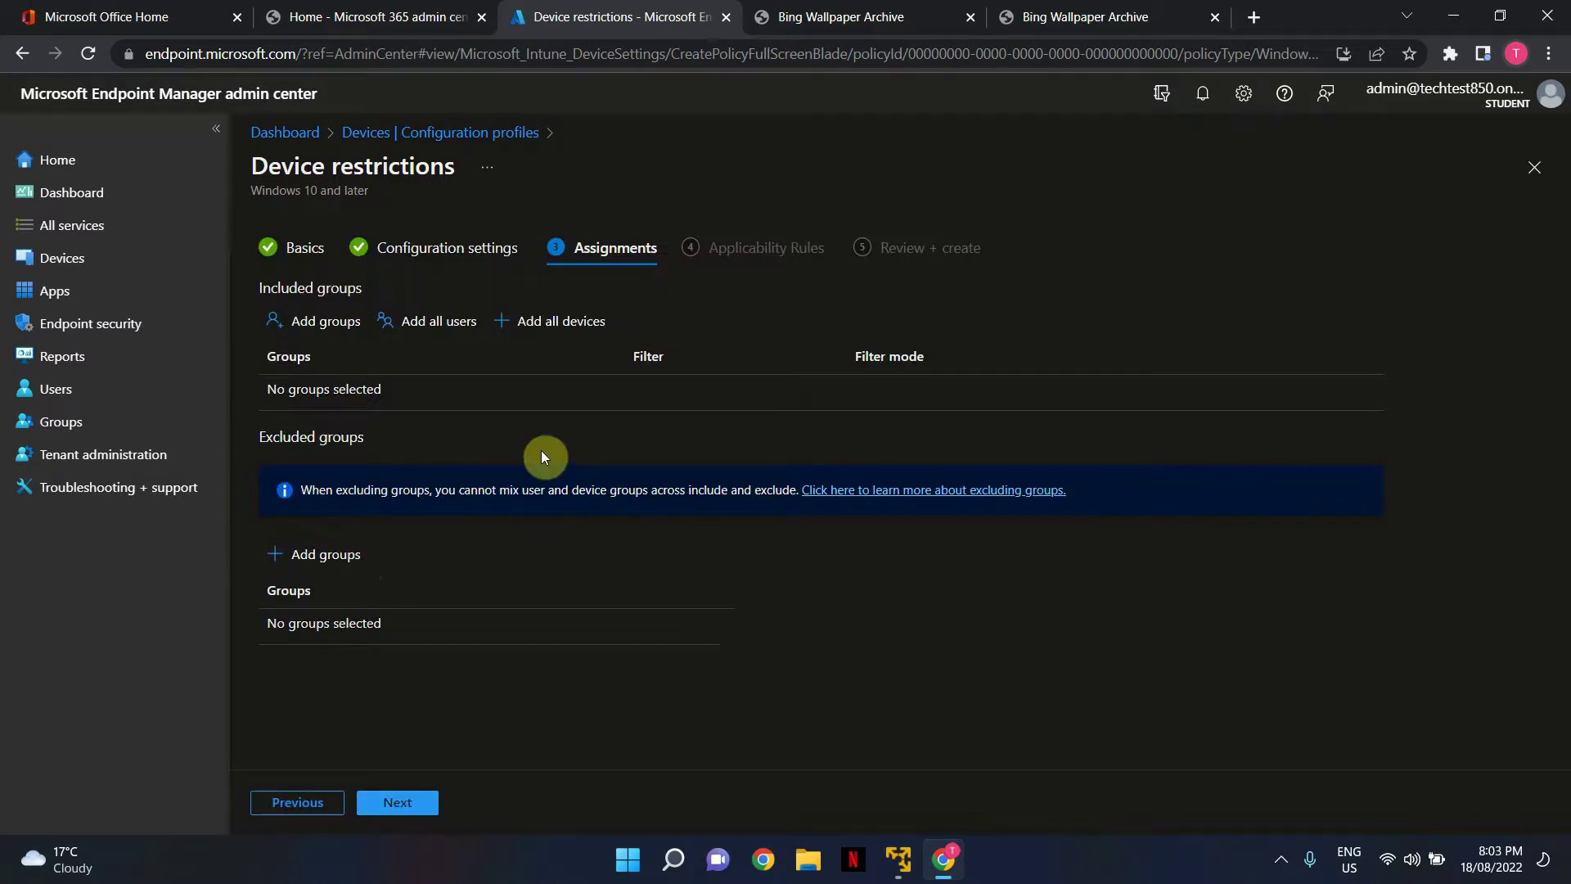
pyautogui.click(556, 336)
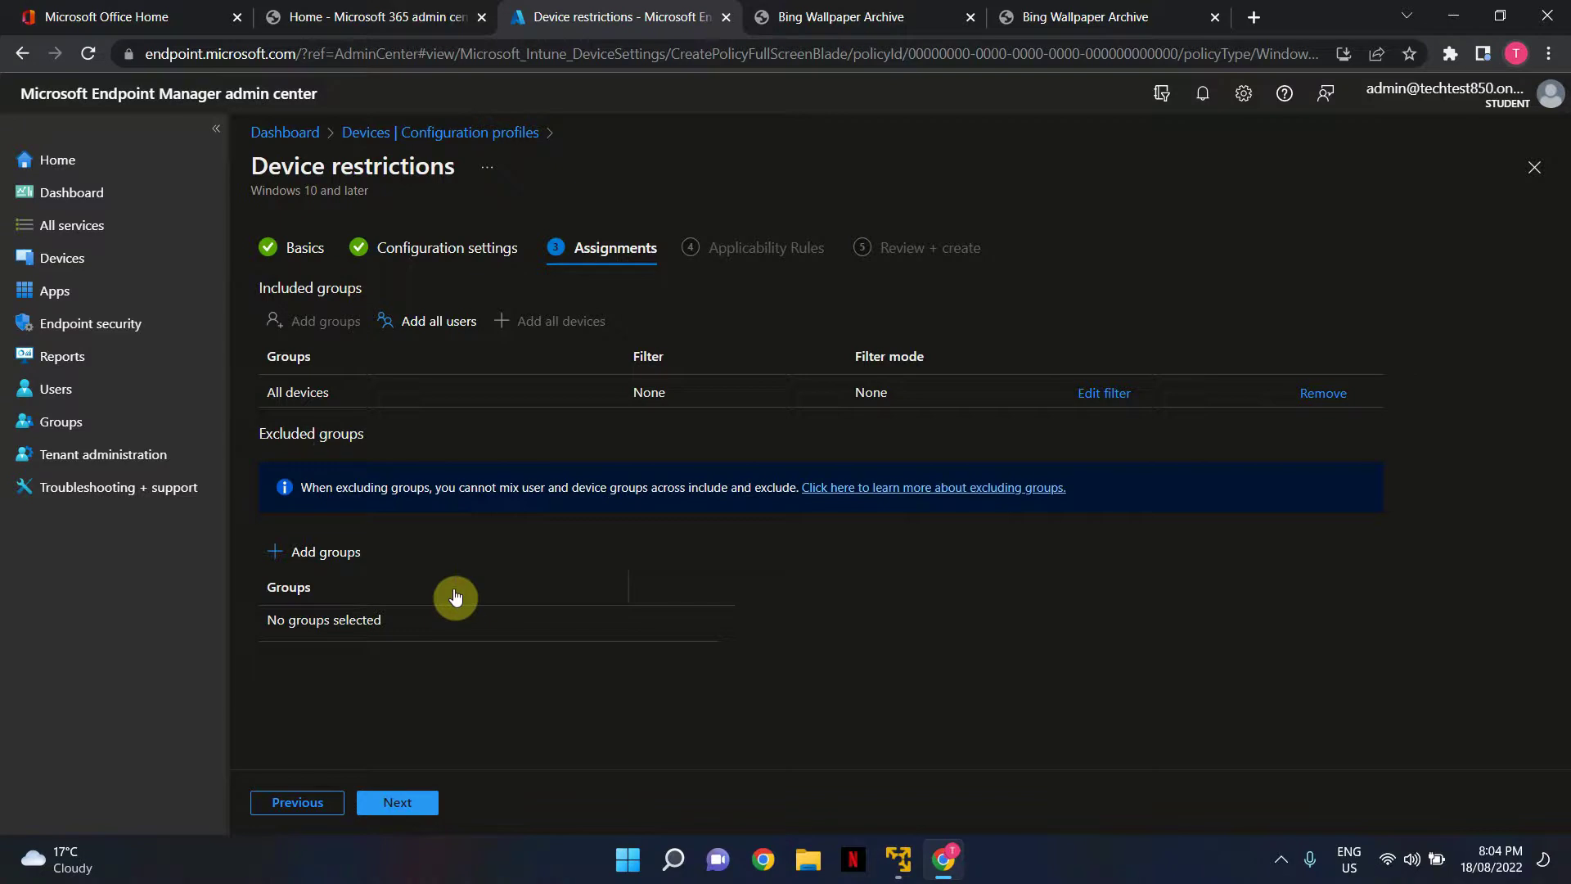
pyautogui.click(409, 814)
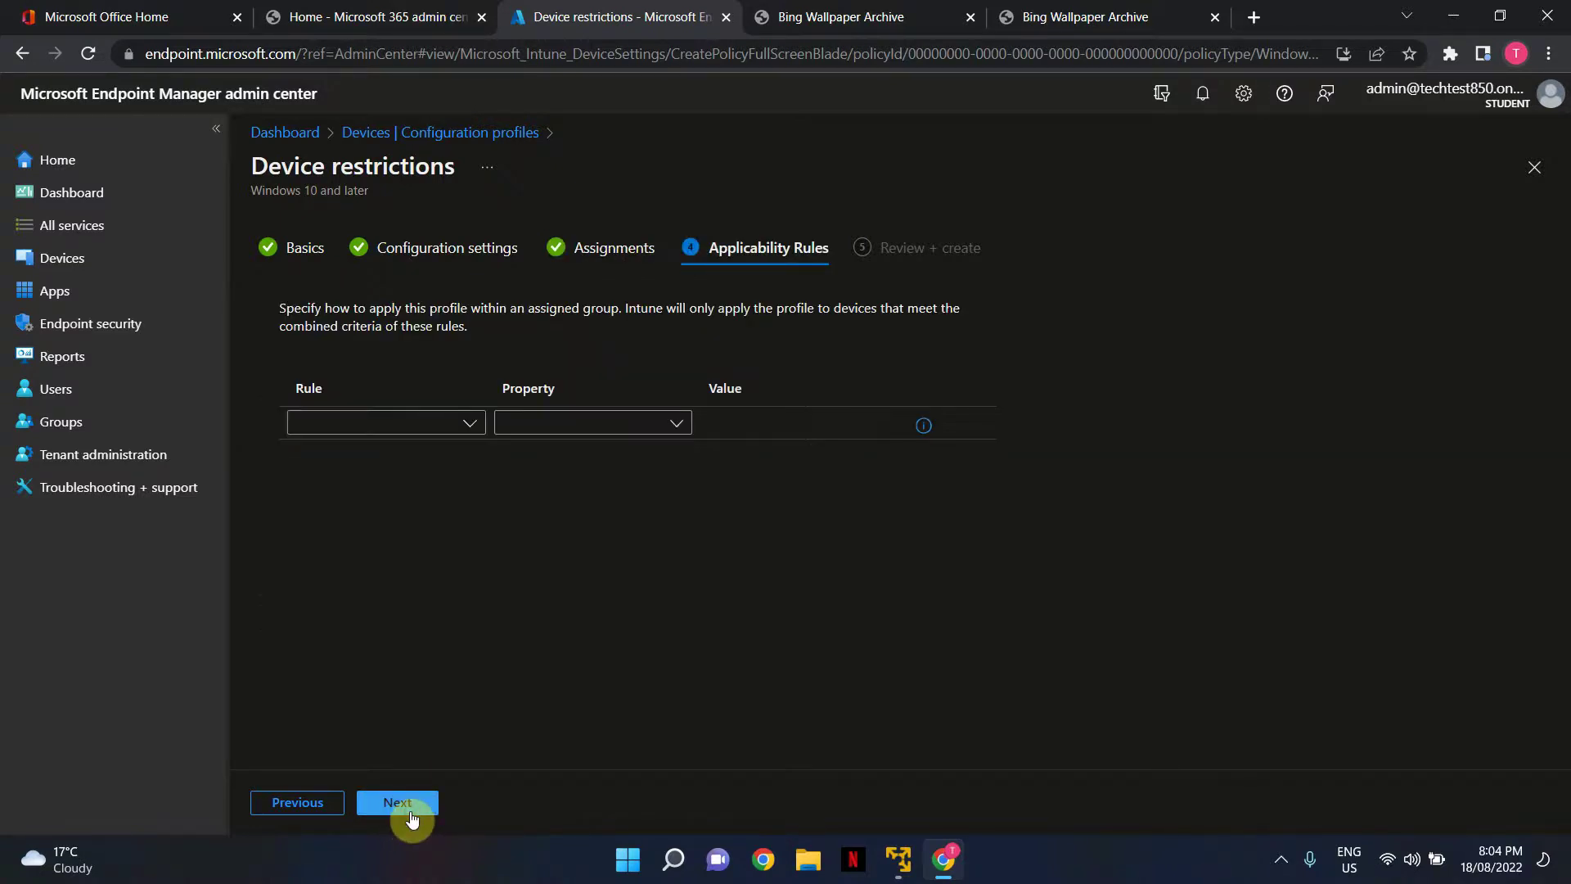
# Step: Add an 'Assign profile if' applicability rule row, then delete it, leaving no rules
pyautogui.click(448, 434)
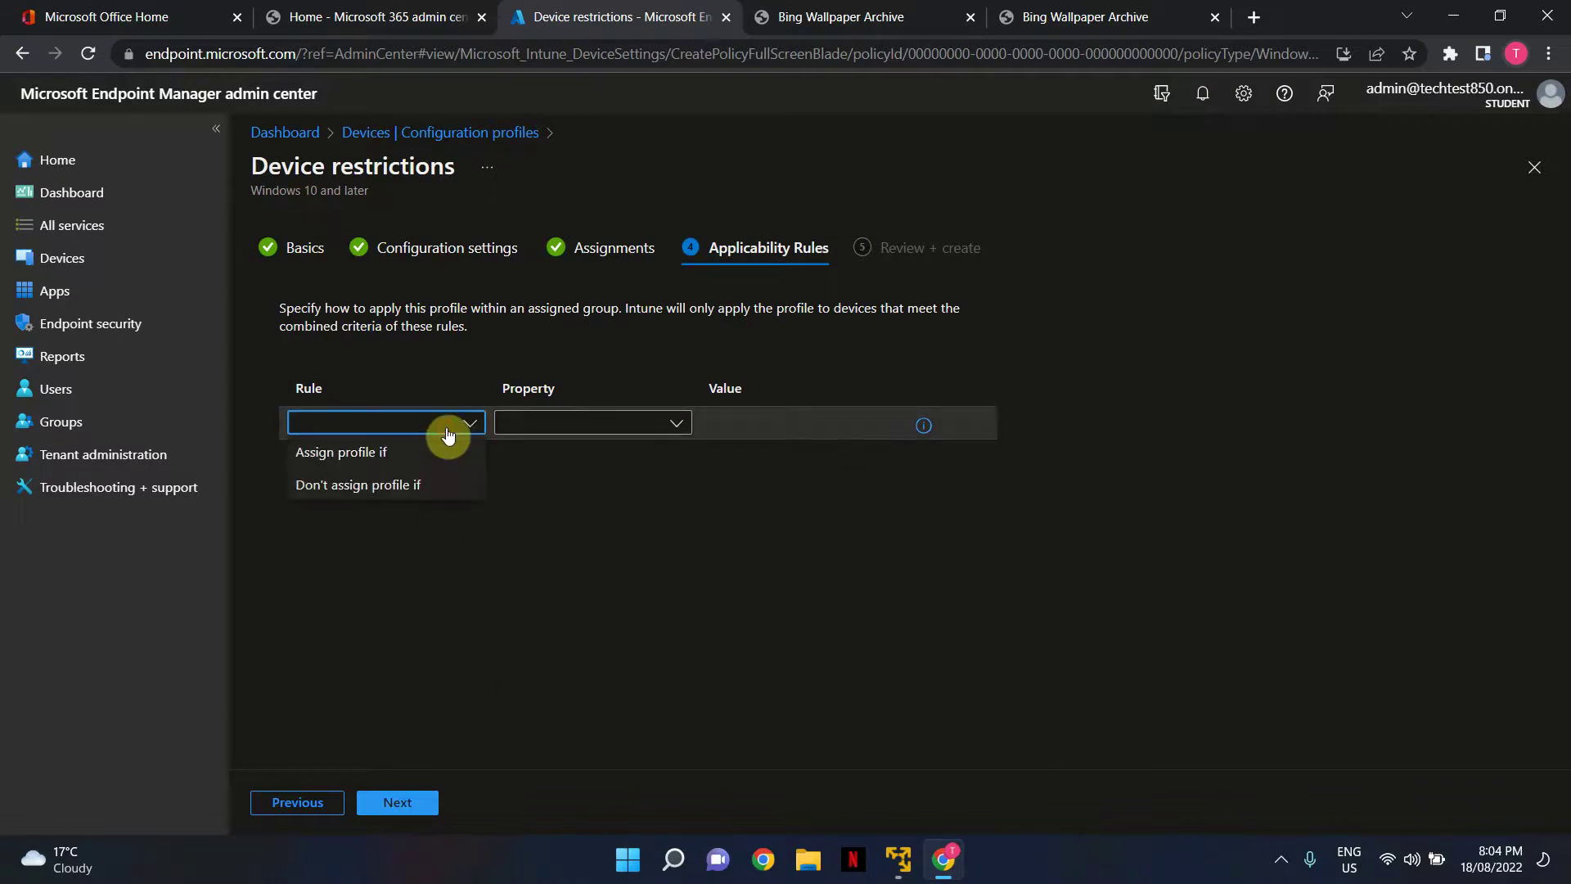
pyautogui.click(425, 451)
pyautogui.click(620, 434)
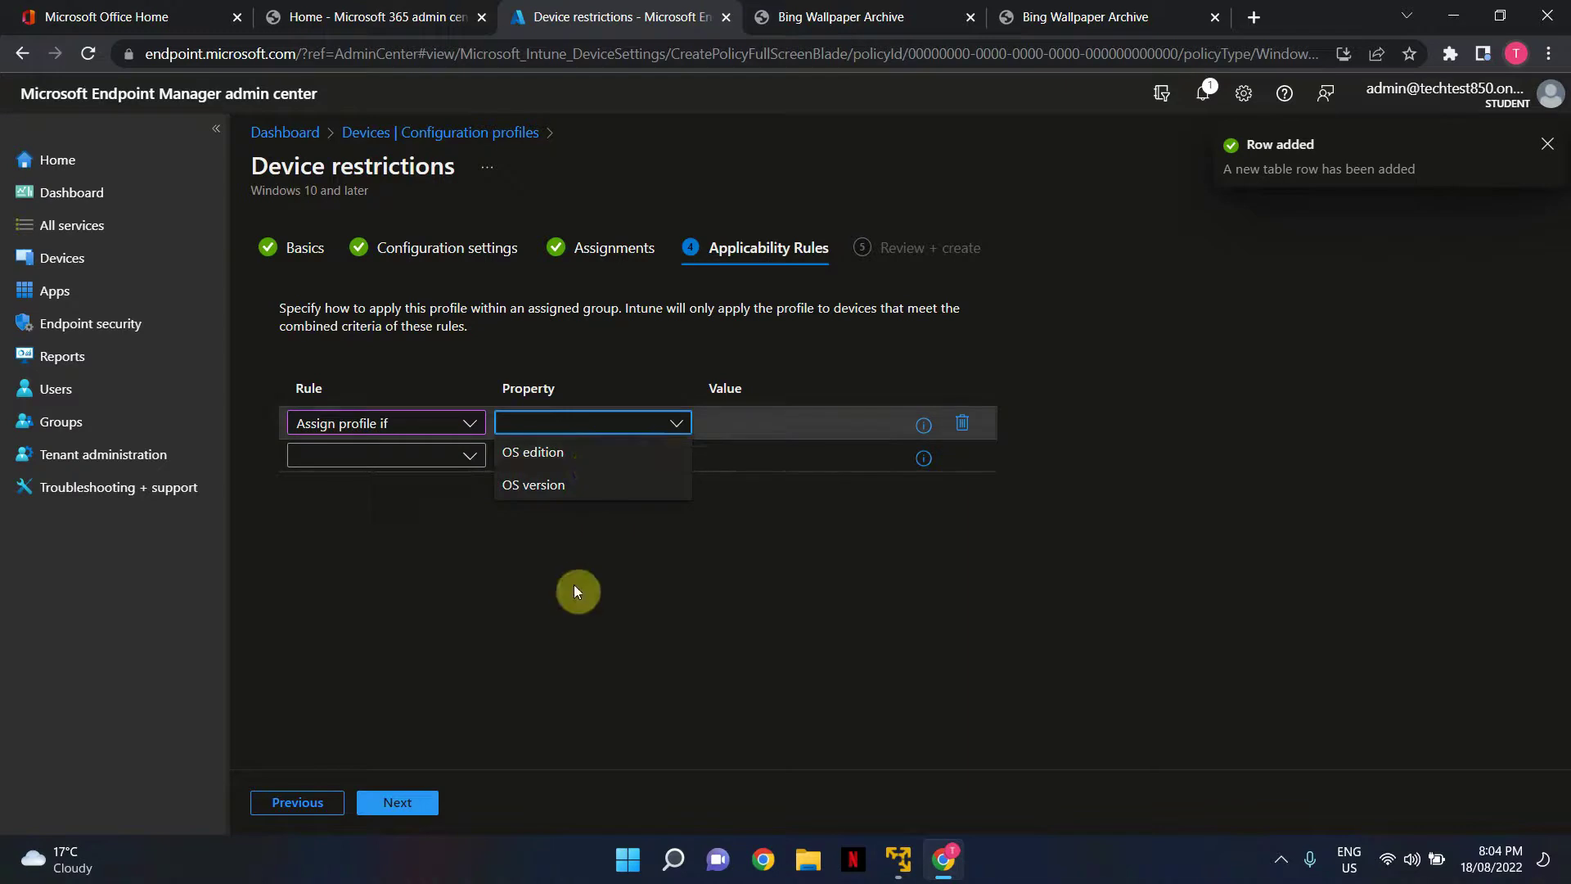
pyautogui.click(964, 424)
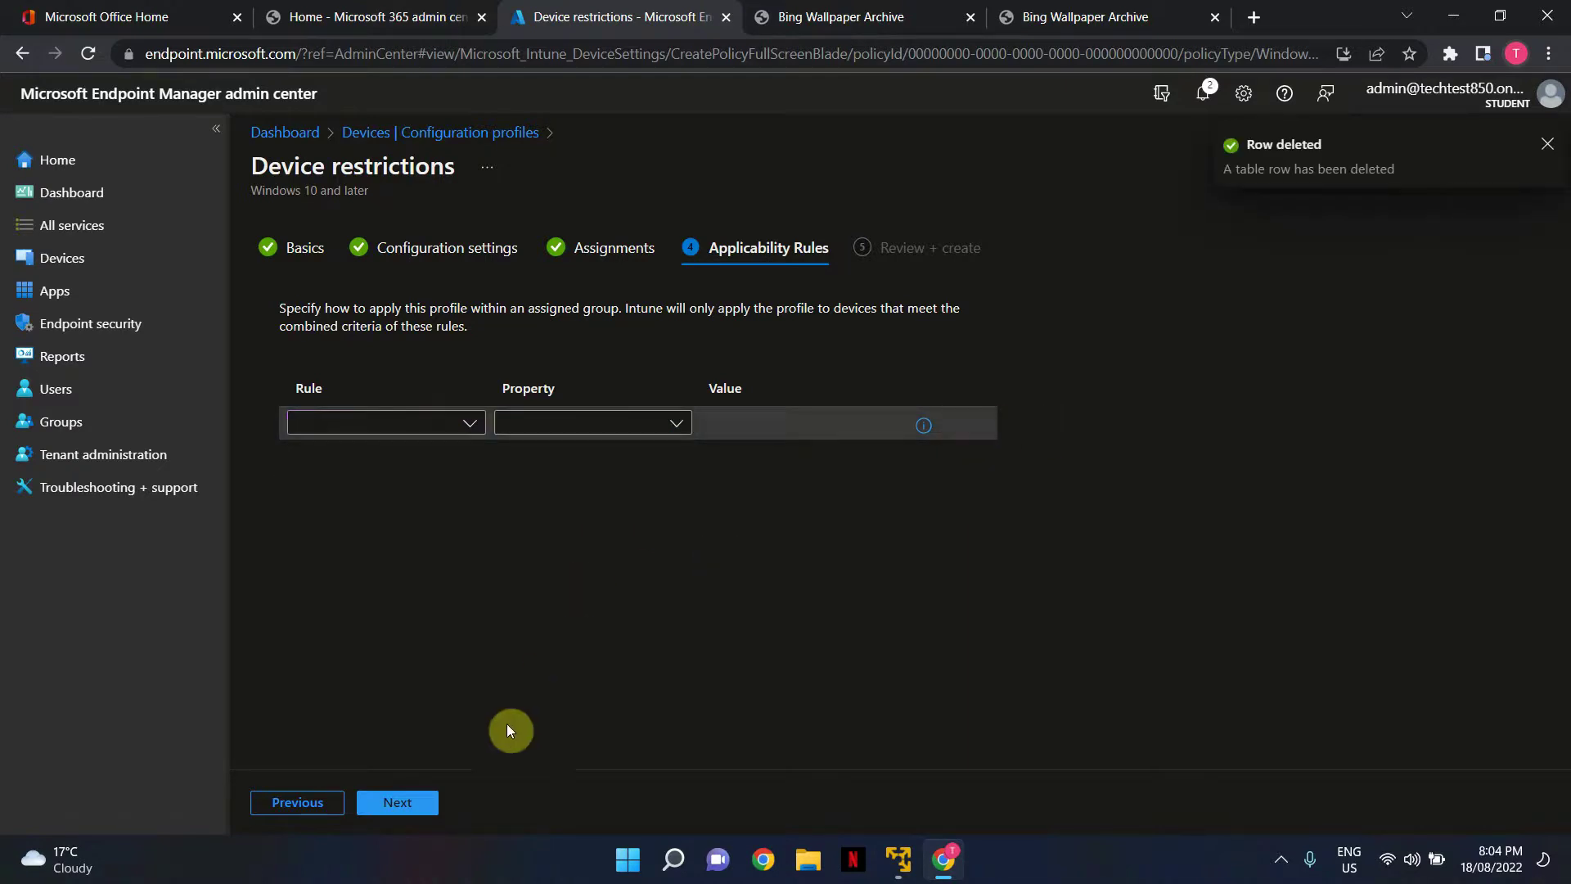
# Step: Review the Locked Screen Wallpaper summary and create the profile
pyautogui.click(436, 813)
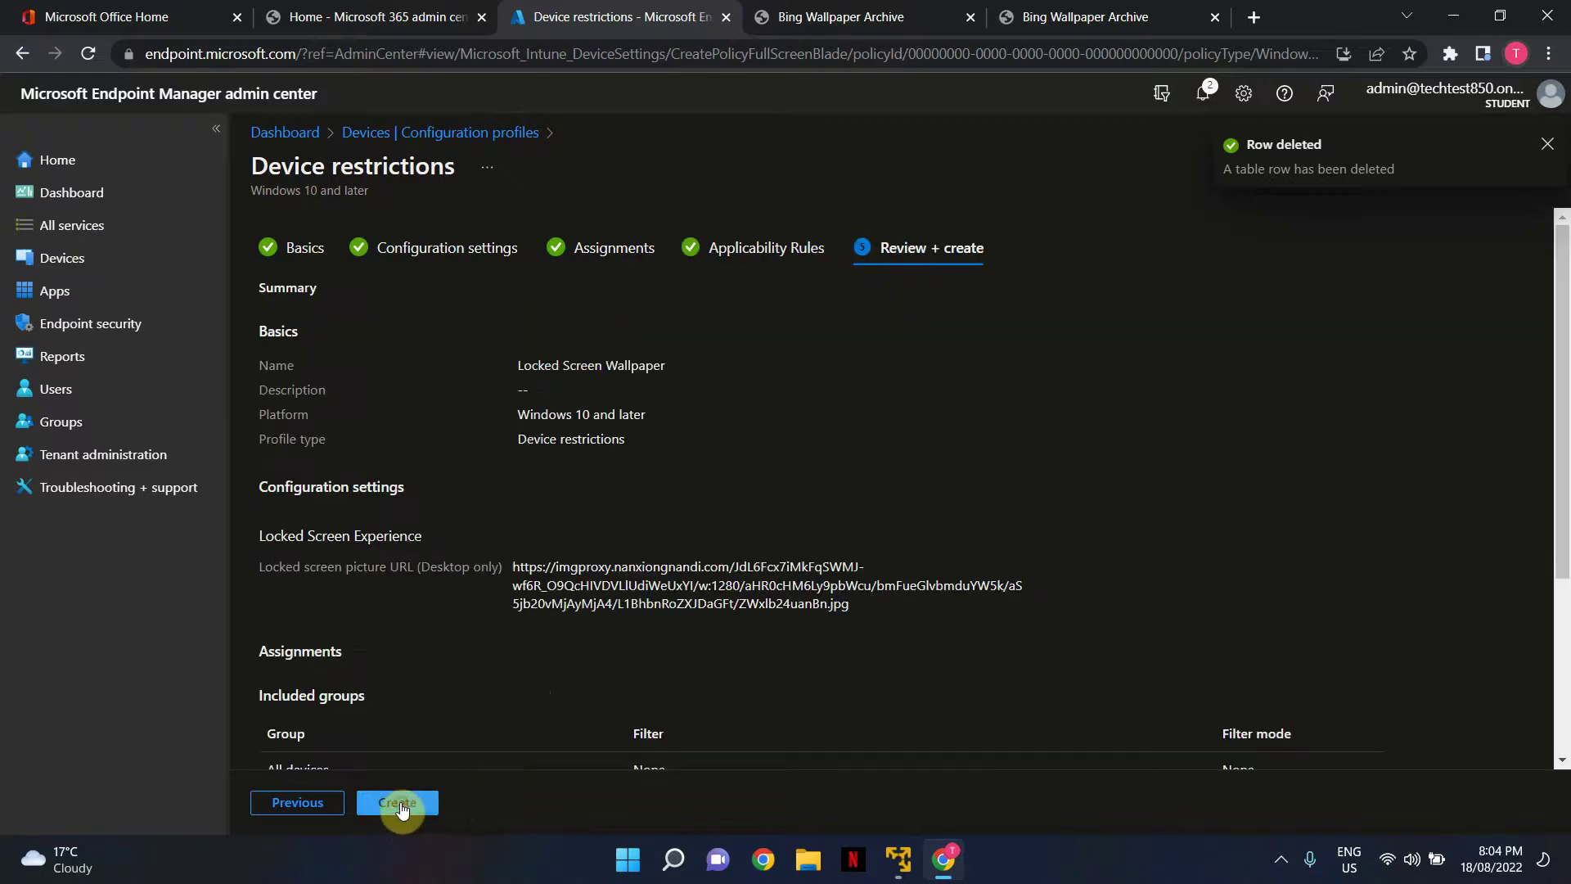
pyautogui.scroll(-3, 513, 537)
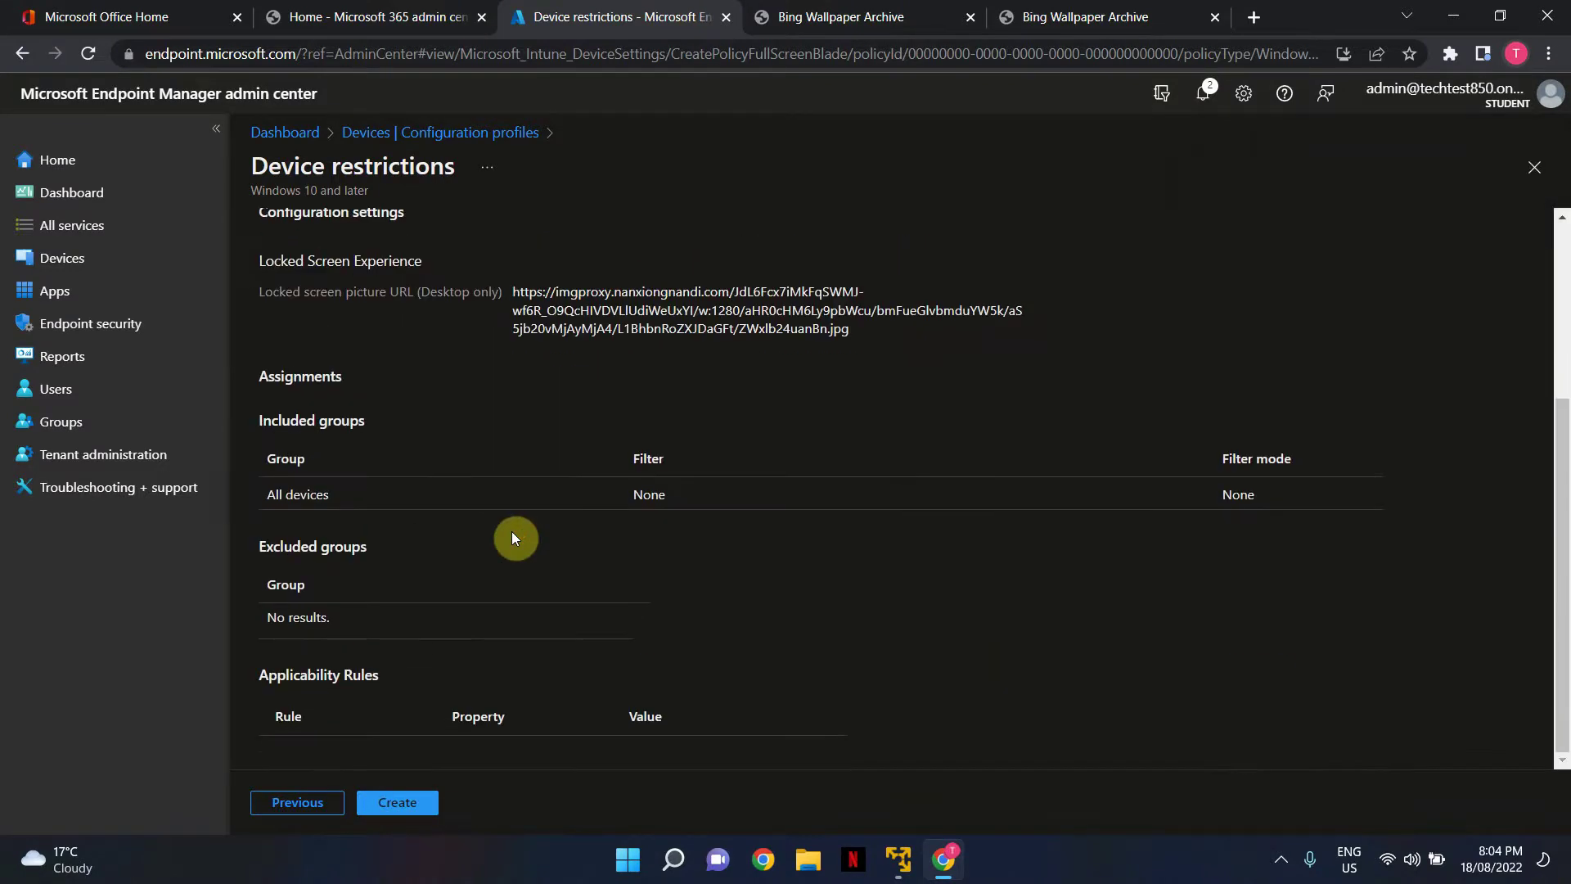
pyautogui.scroll(3, 512, 536)
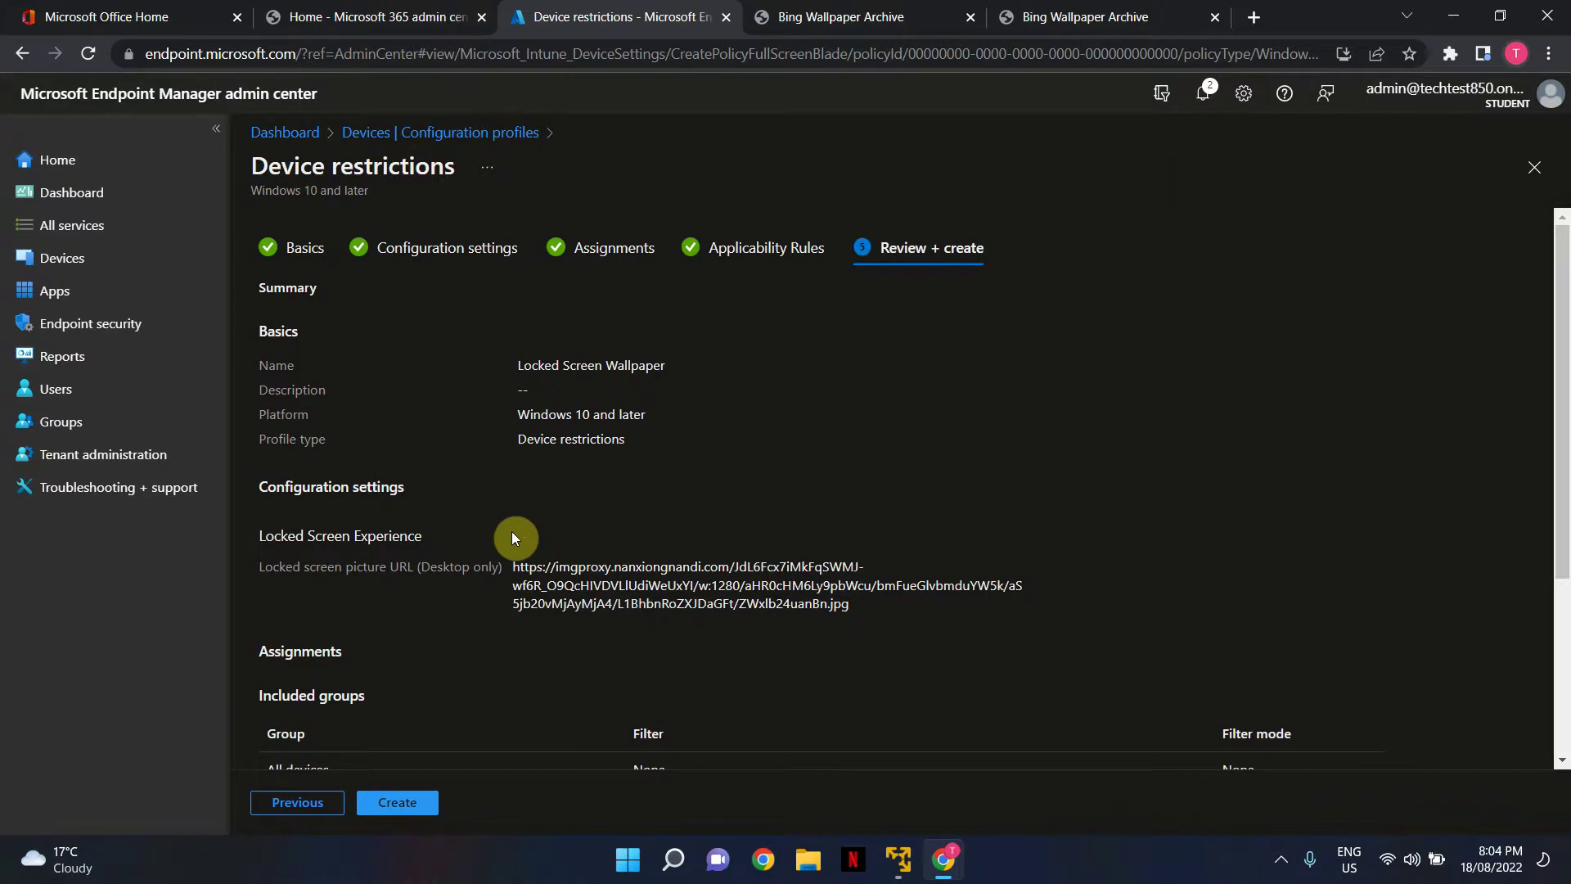
pyautogui.scroll(-1, 512, 537)
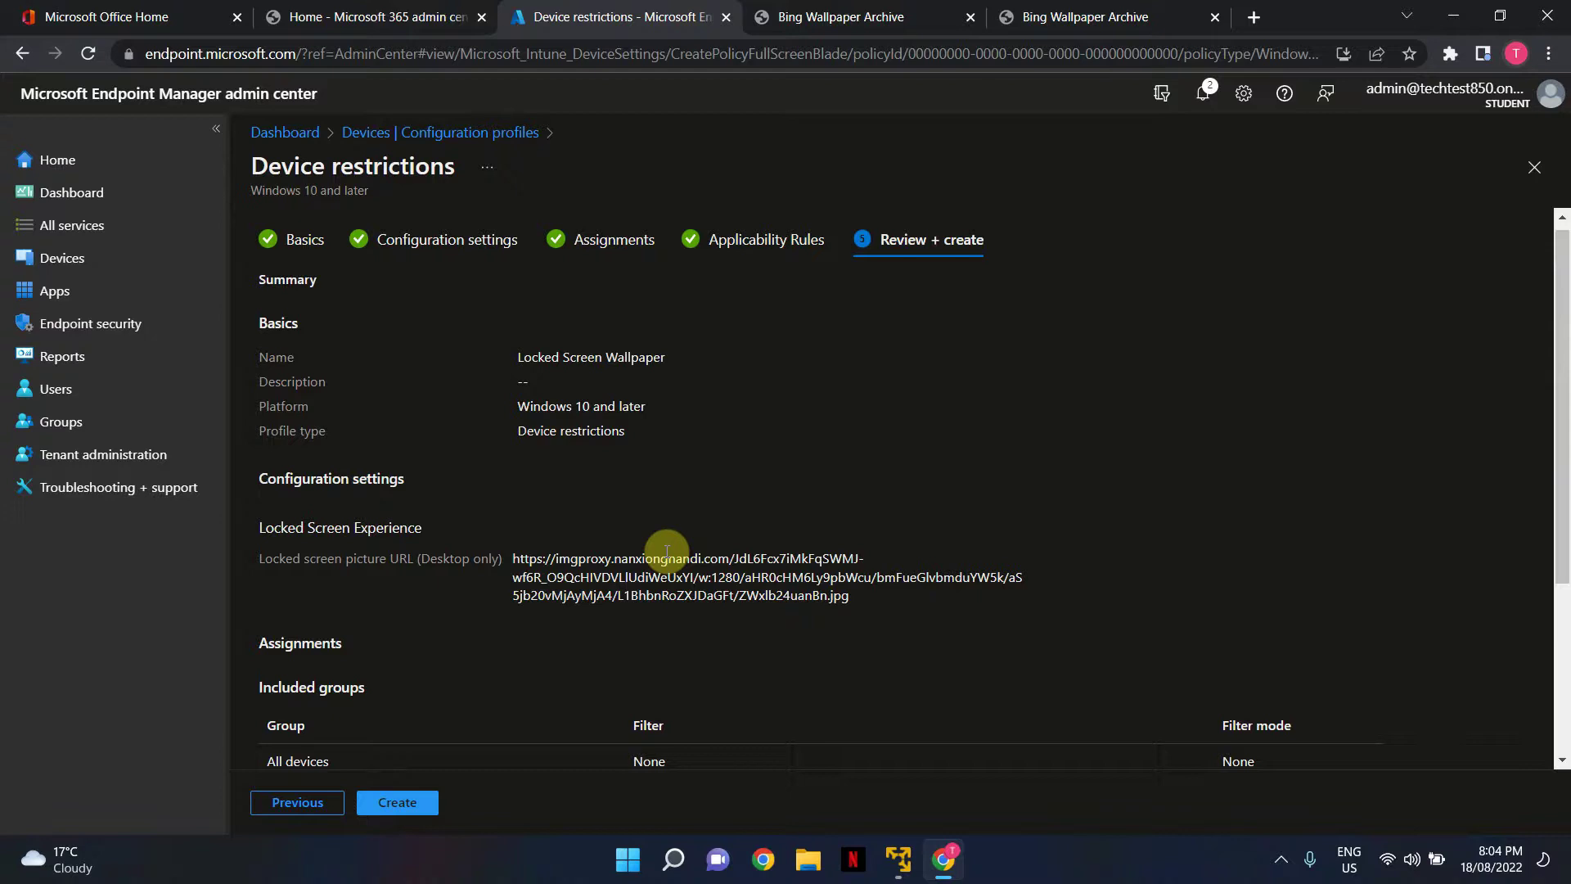
pyautogui.scroll(-3, 667, 551)
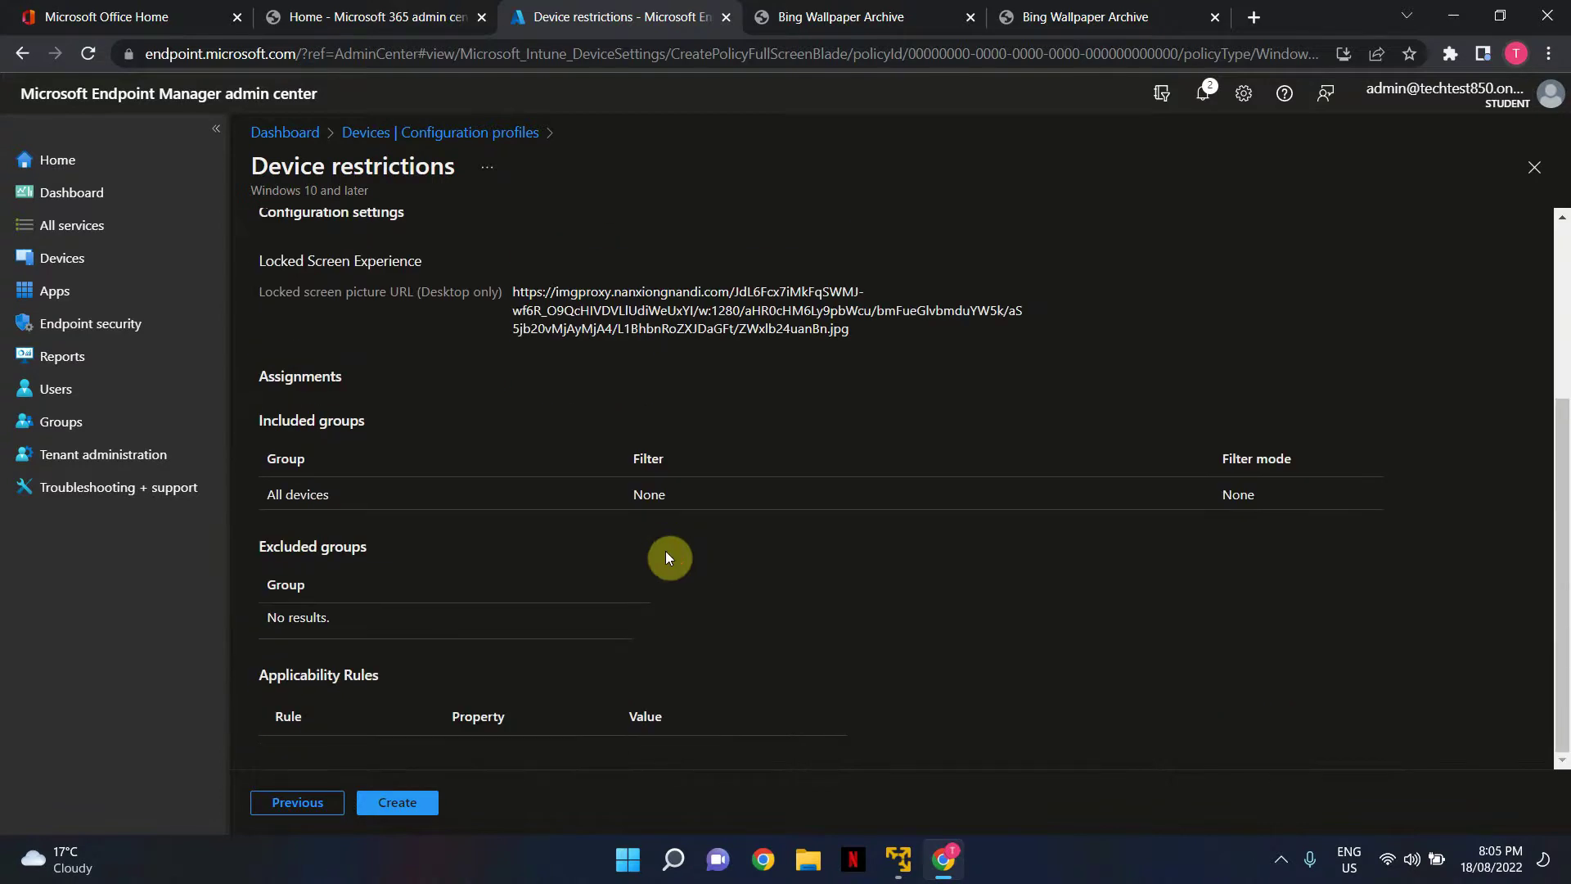
pyautogui.click(414, 801)
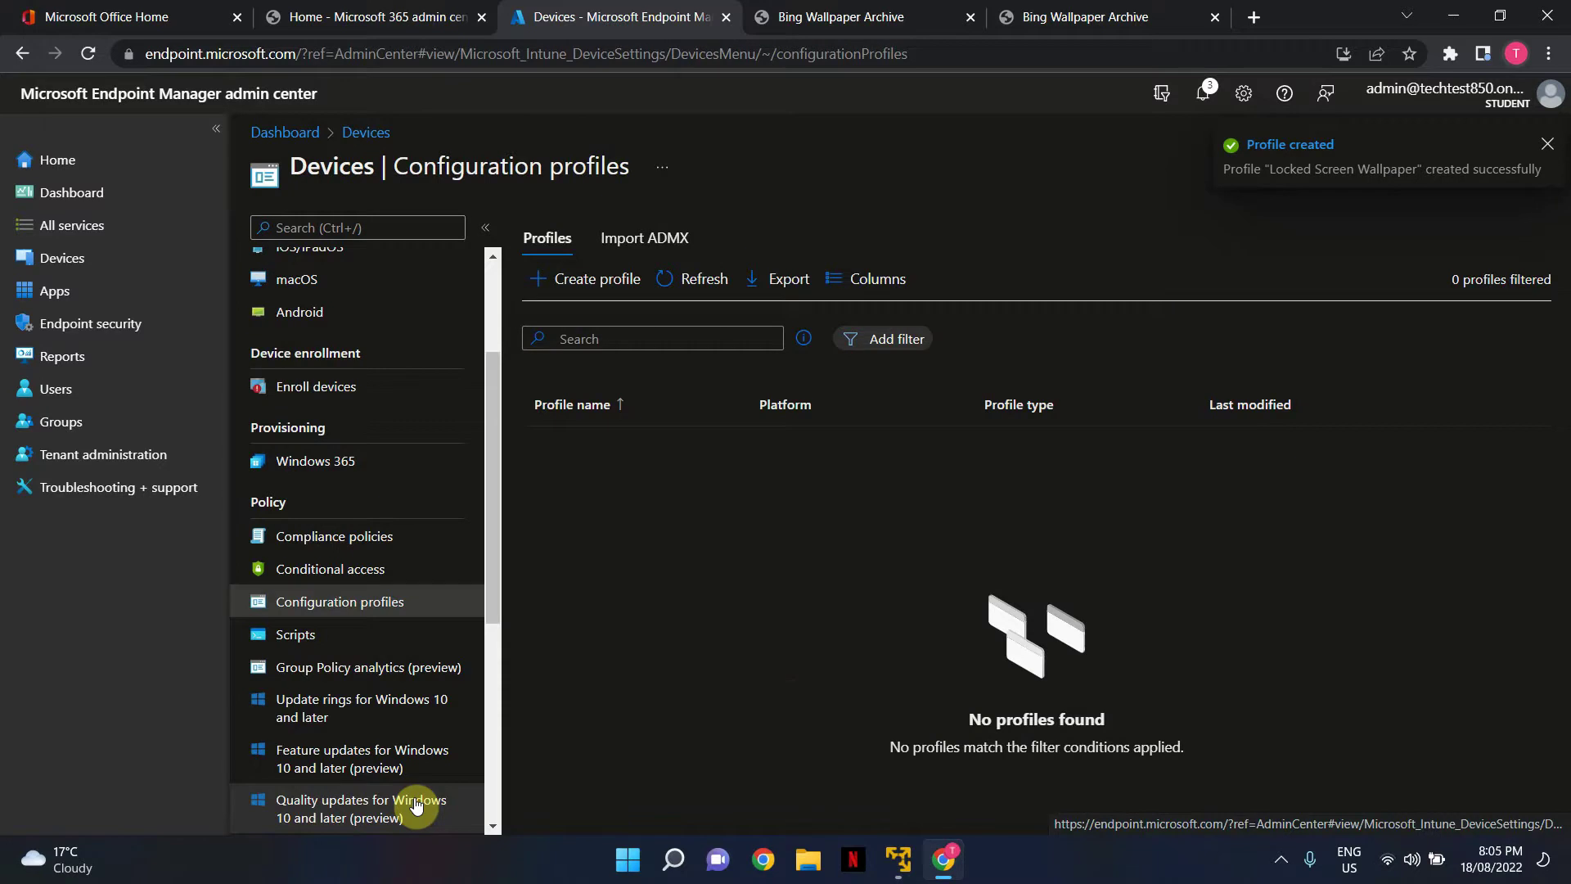
# Step: Refresh the Configuration profiles list
pyautogui.click(705, 278)
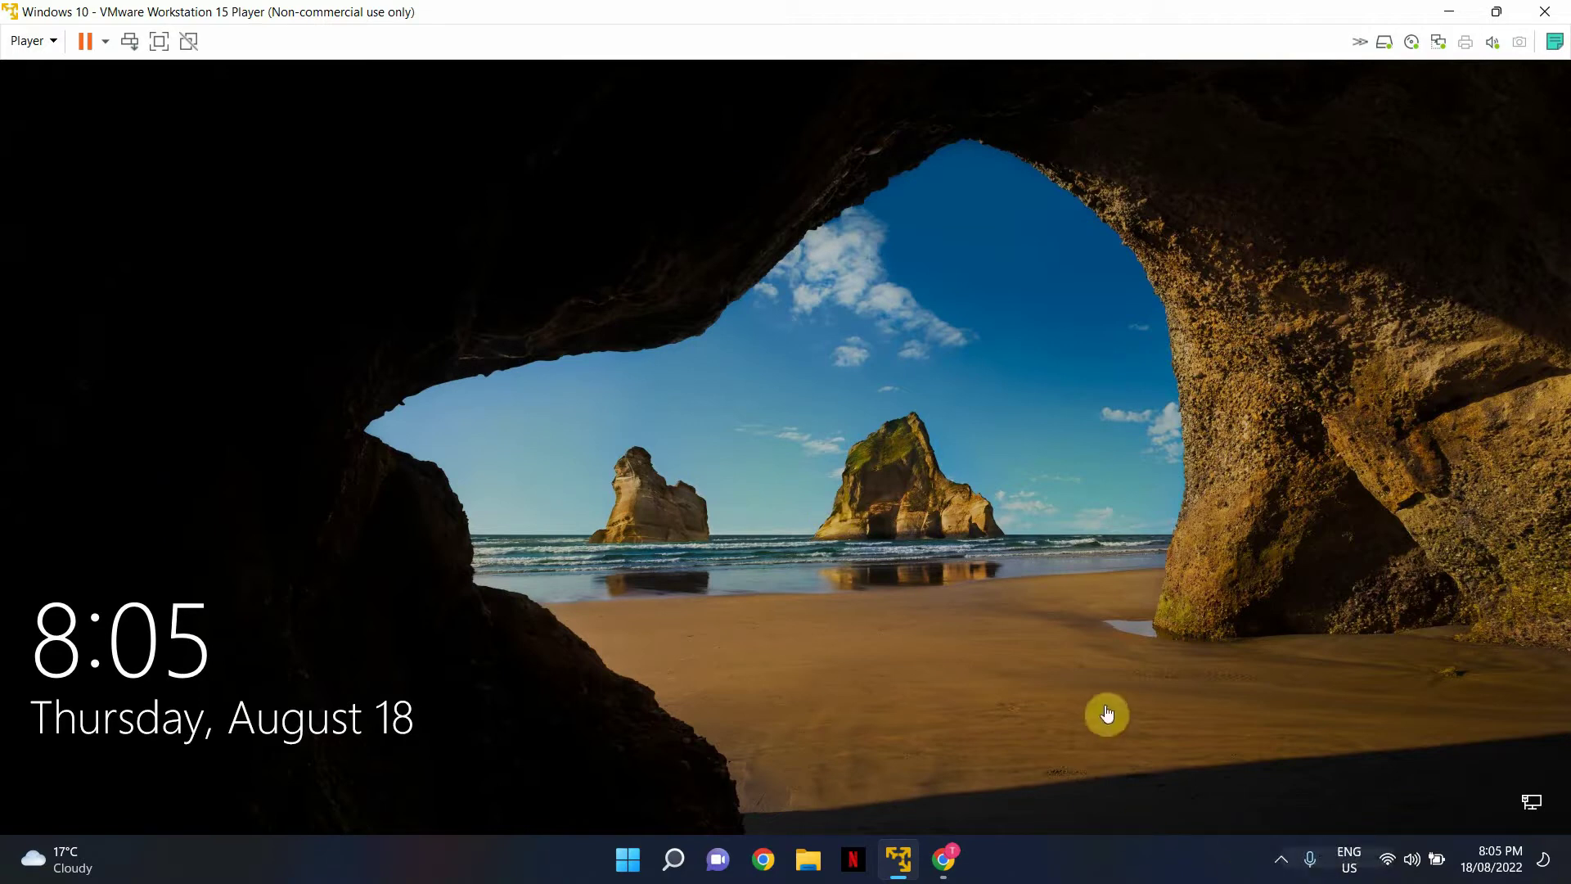
# Step: Pause the screen recorder from the system tray, then make the Windows 10 VM window active
pyautogui.click(1279, 863)
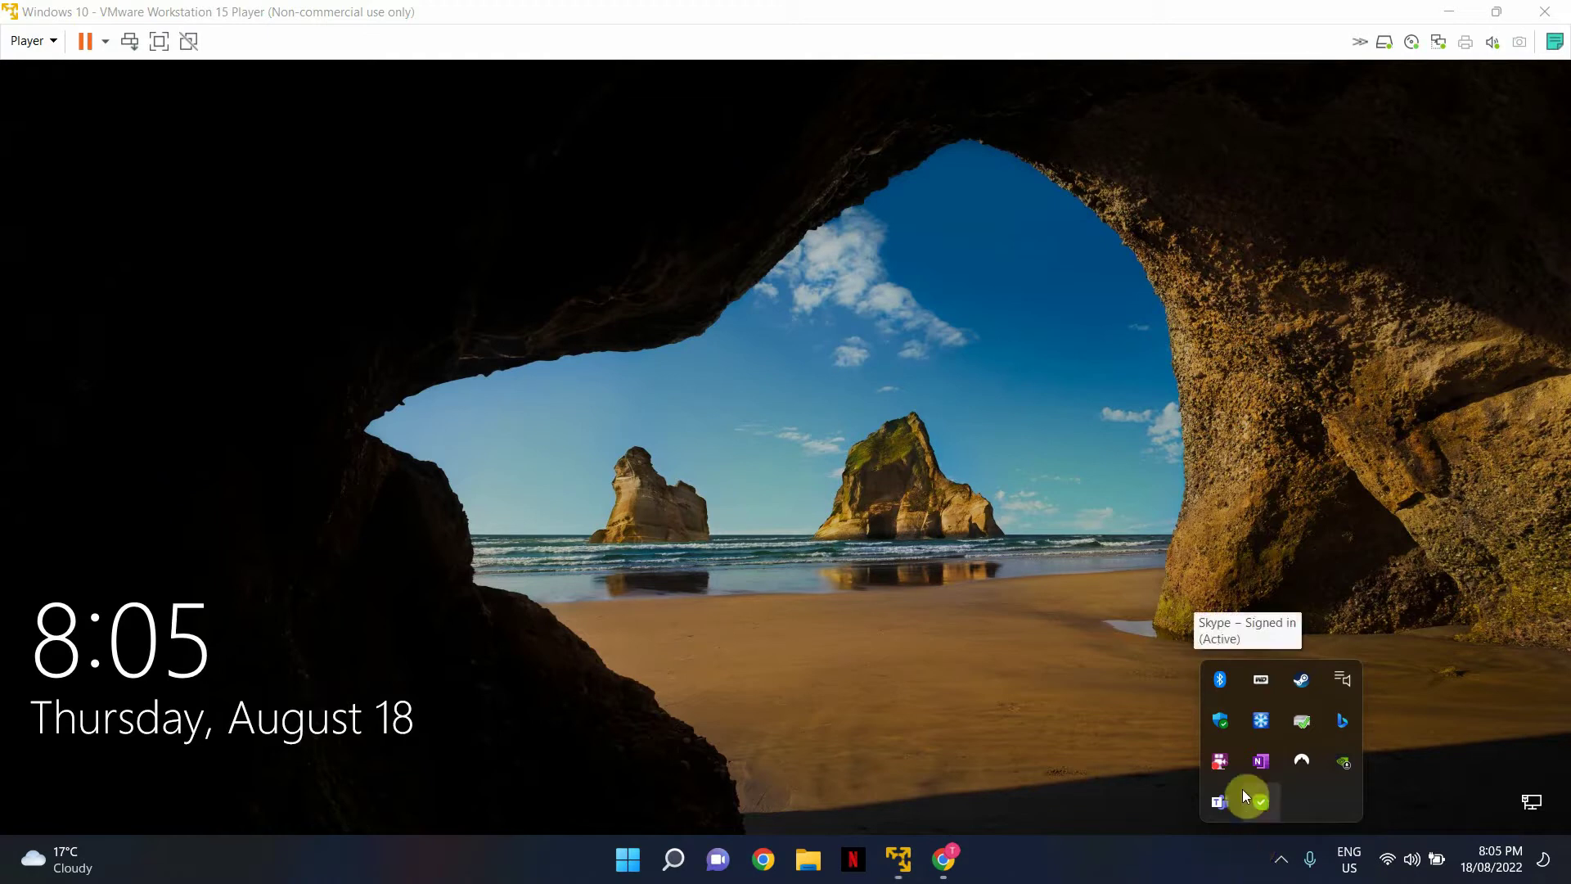
pyautogui.rightClick(1226, 769)
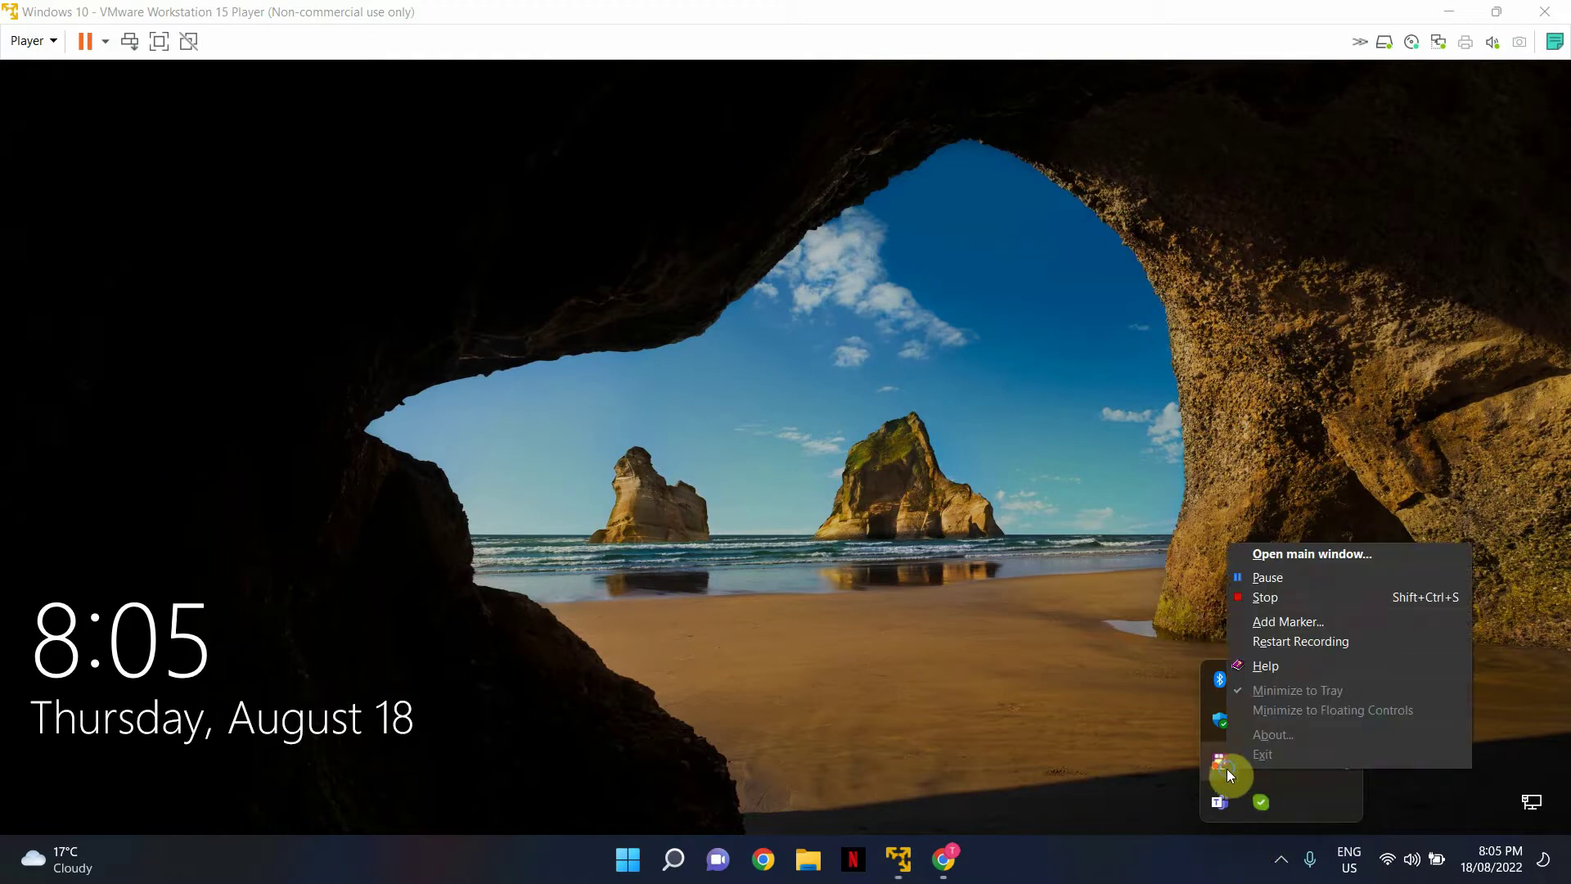
pyautogui.click(1270, 578)
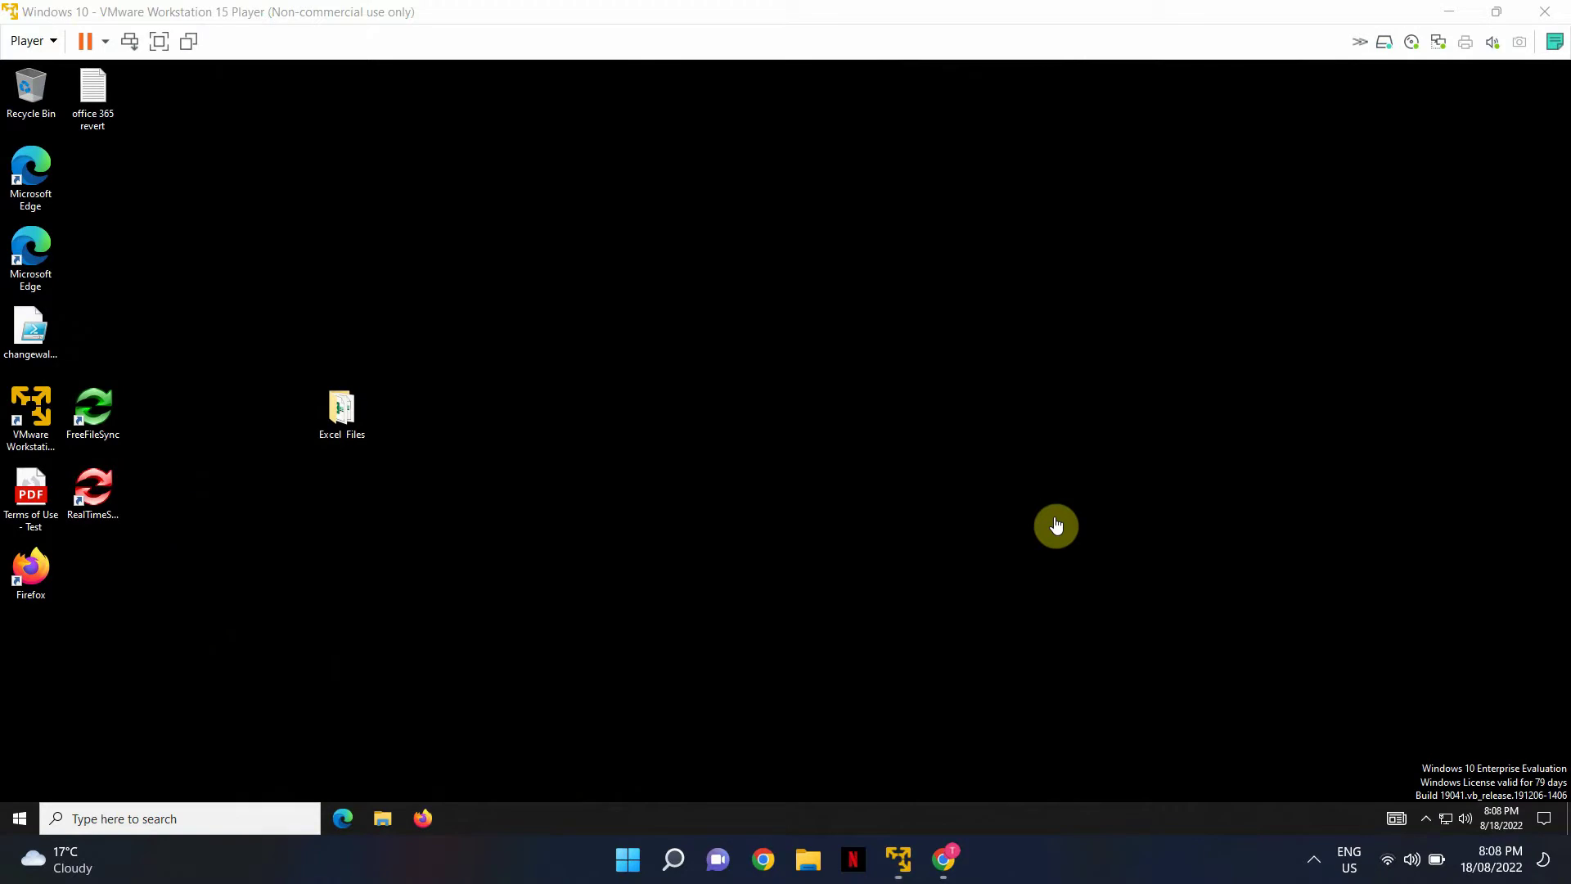
pyautogui.click(1055, 524)
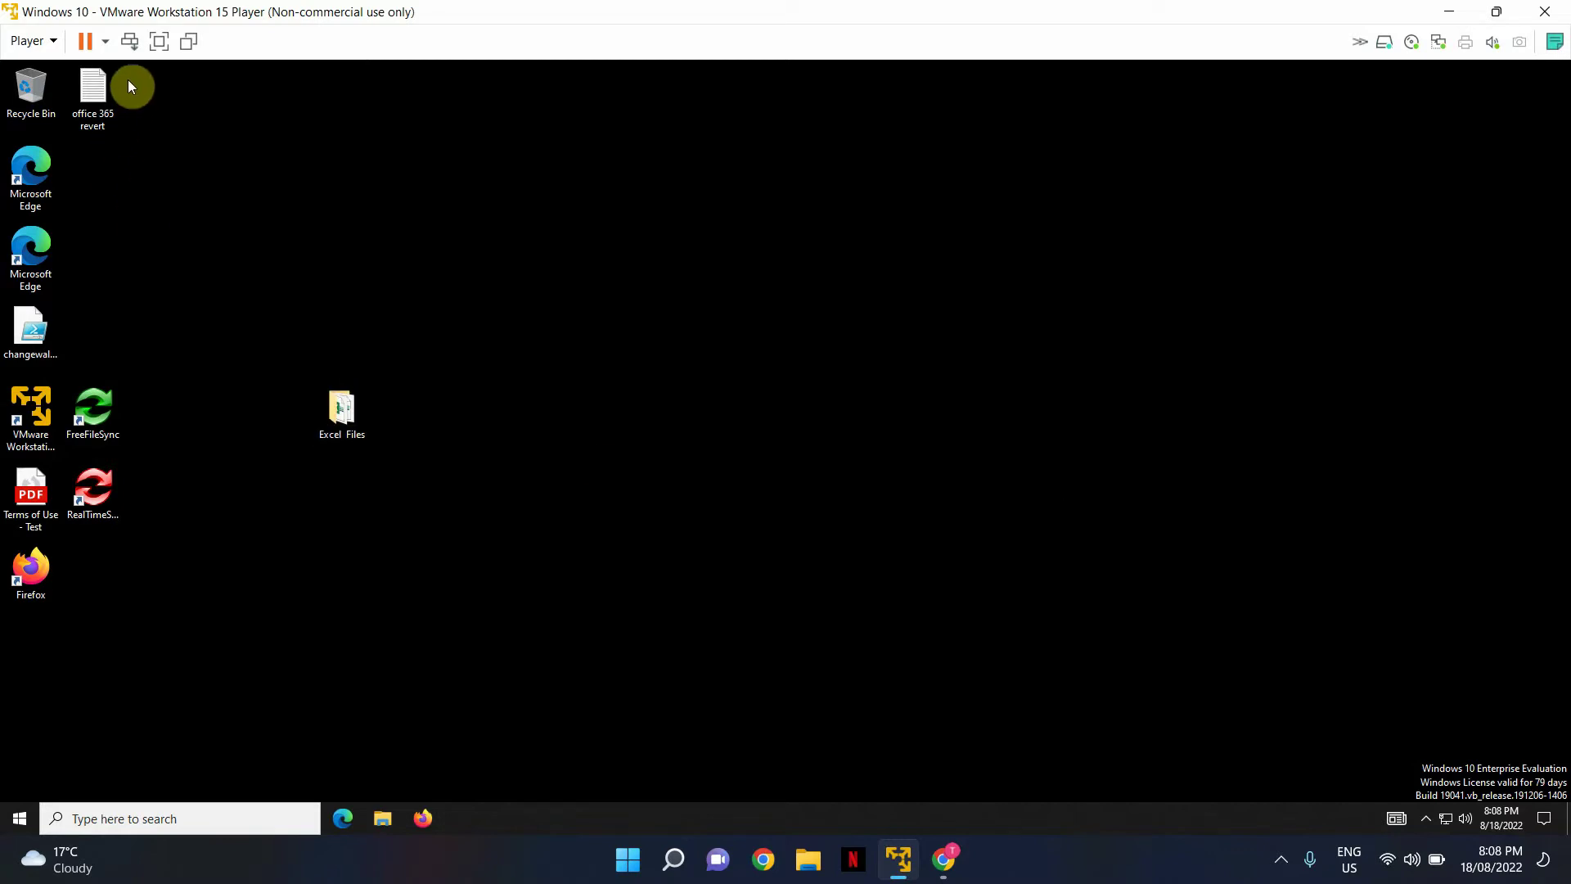
# Step: Send Ctrl+Alt+Del to the Windows 10 VM and choose Lock from the security options
pyautogui.click(129, 42)
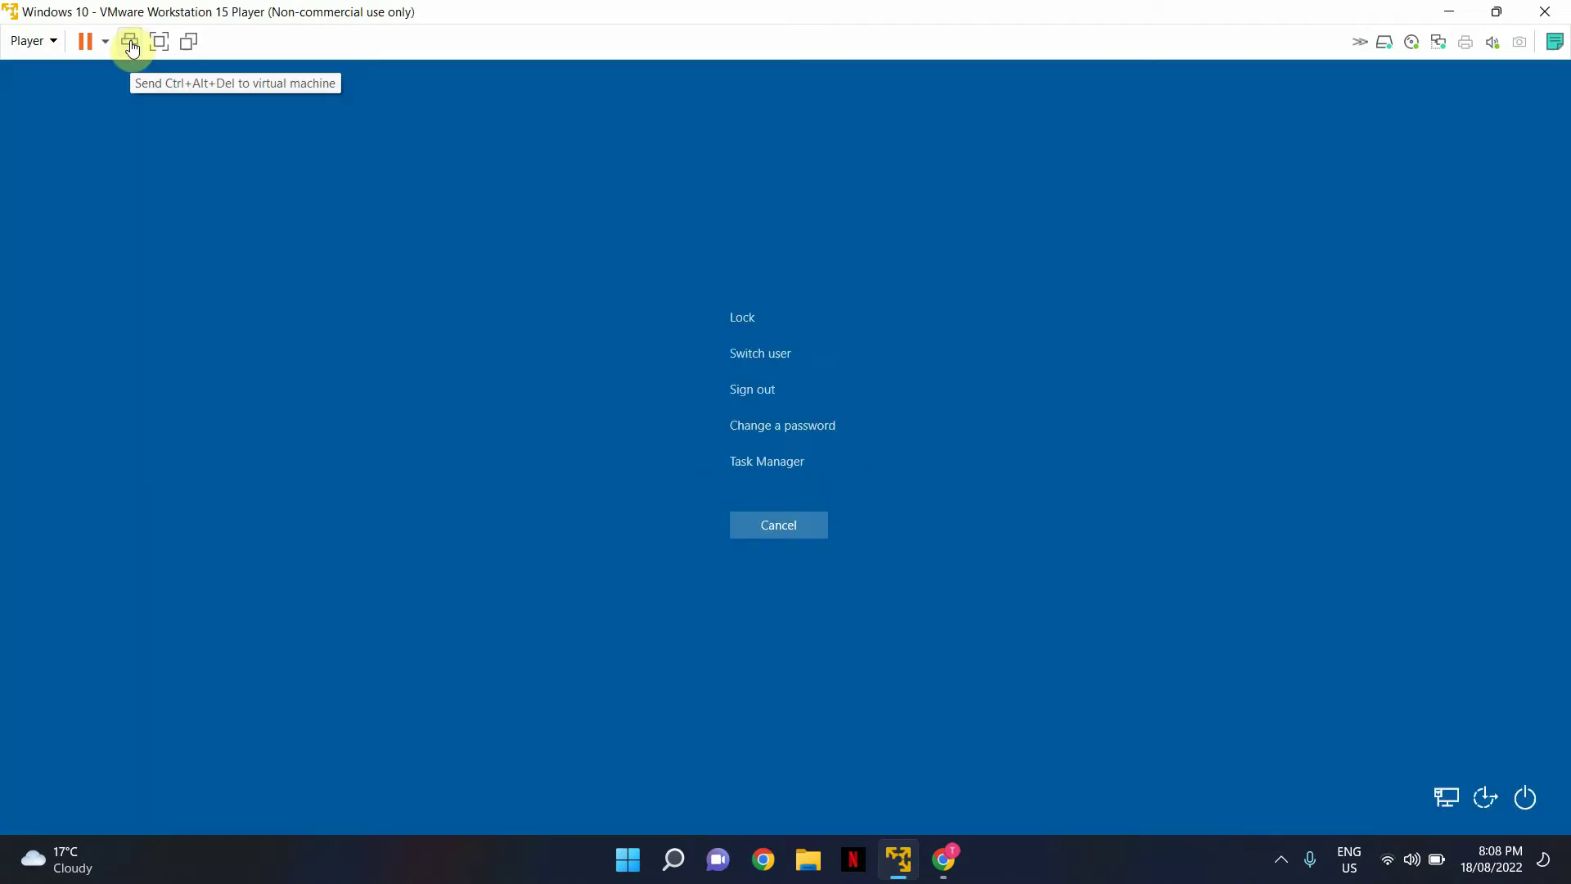
pyautogui.click(755, 329)
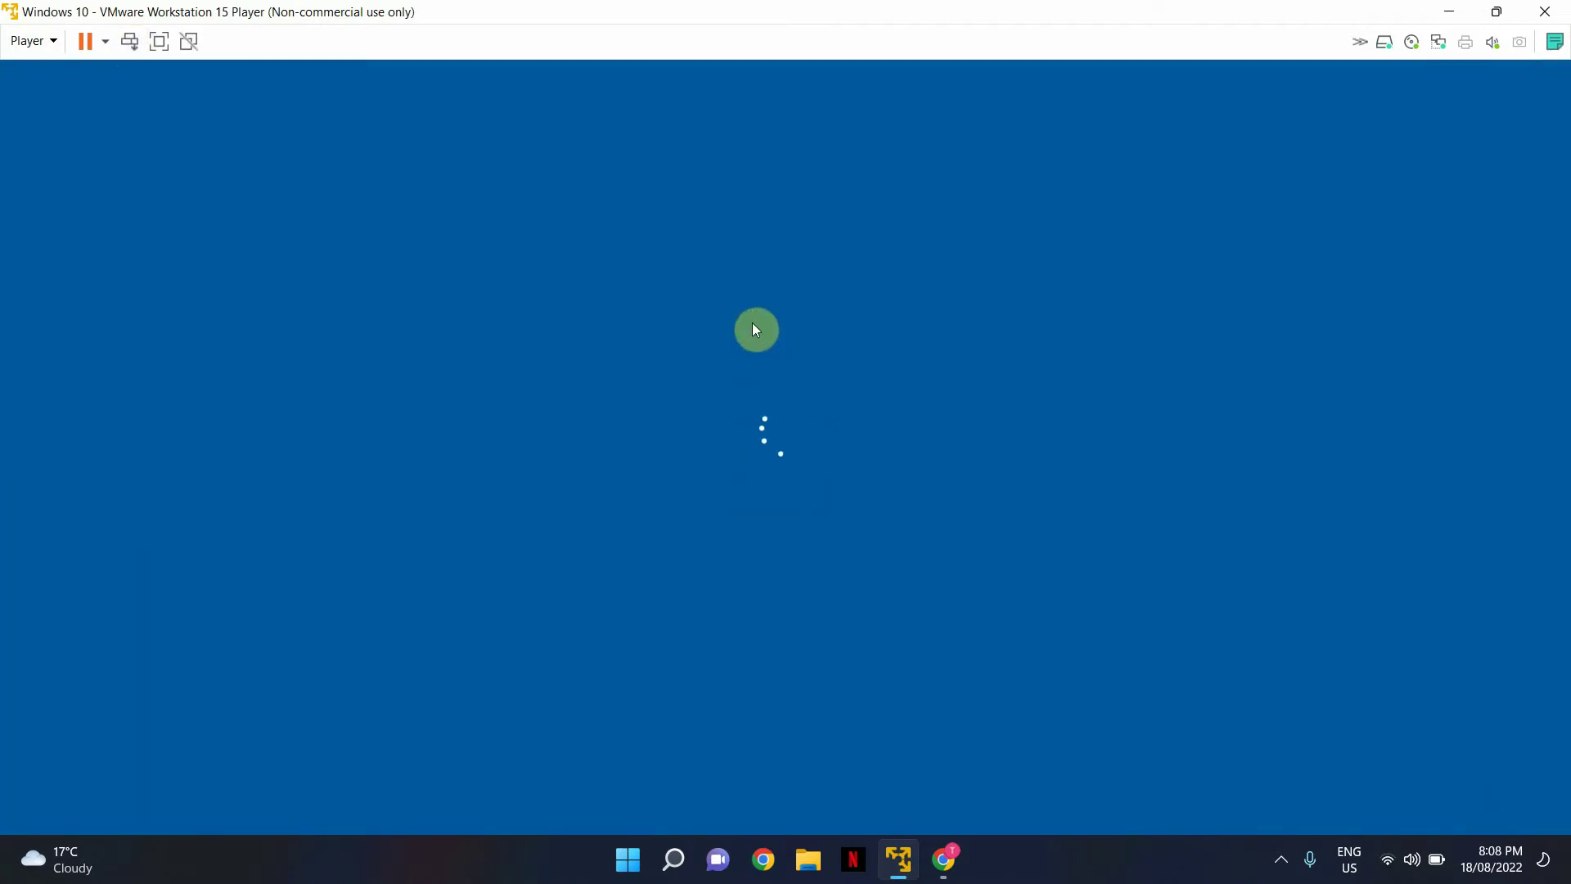